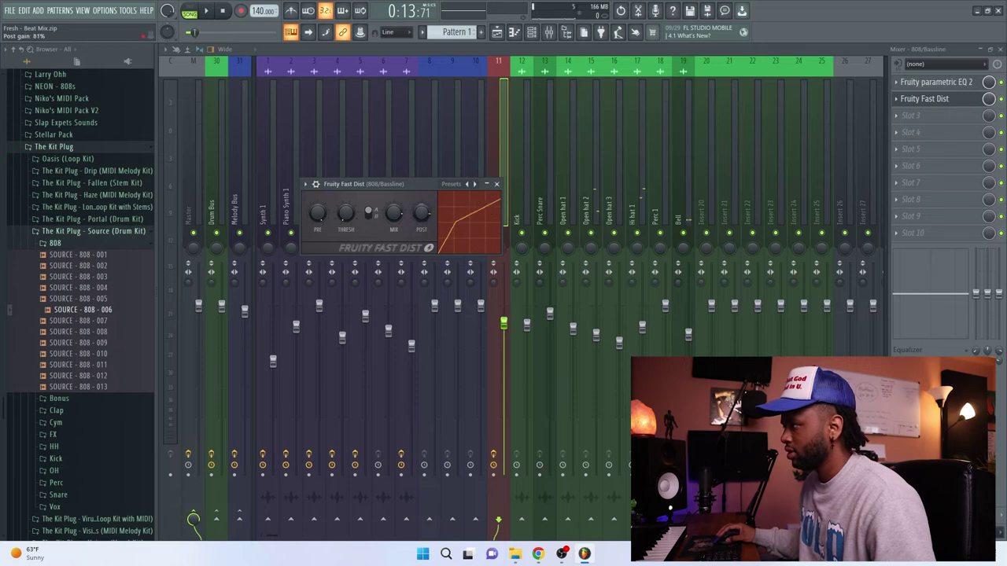
# Close the Fruity Fast Dist window and solo the 808/Bassline mixer track
pyautogui.press('space')
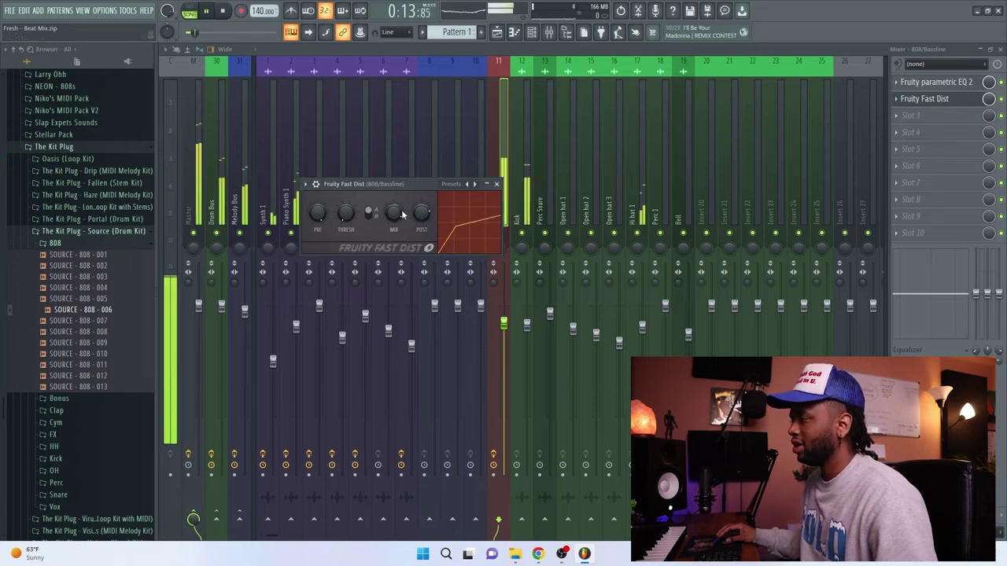
pyautogui.press('space')
pyautogui.click(497, 184)
pyautogui.click(520, 198)
pyautogui.click(500, 212)
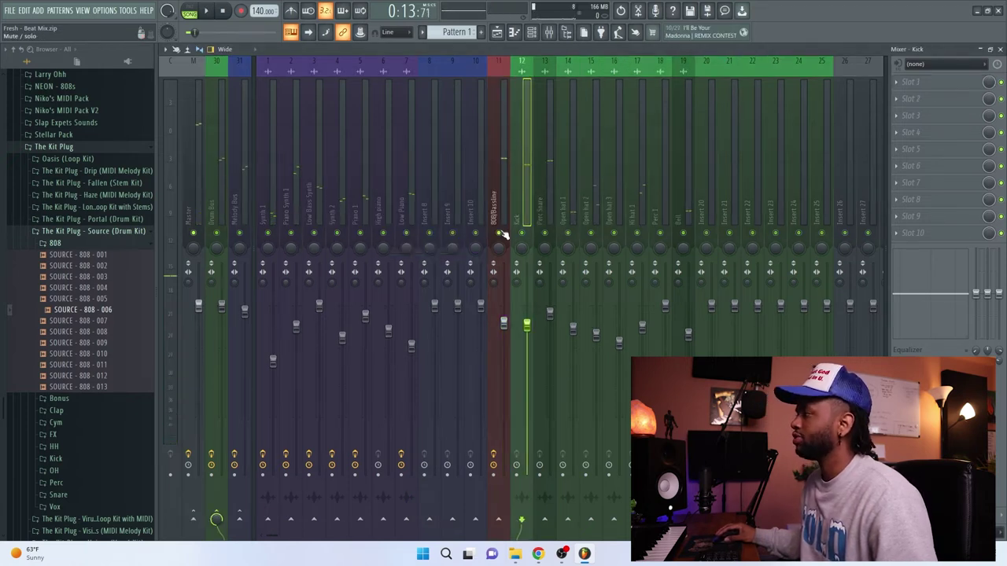
pyautogui.press('space')
pyautogui.press('space')
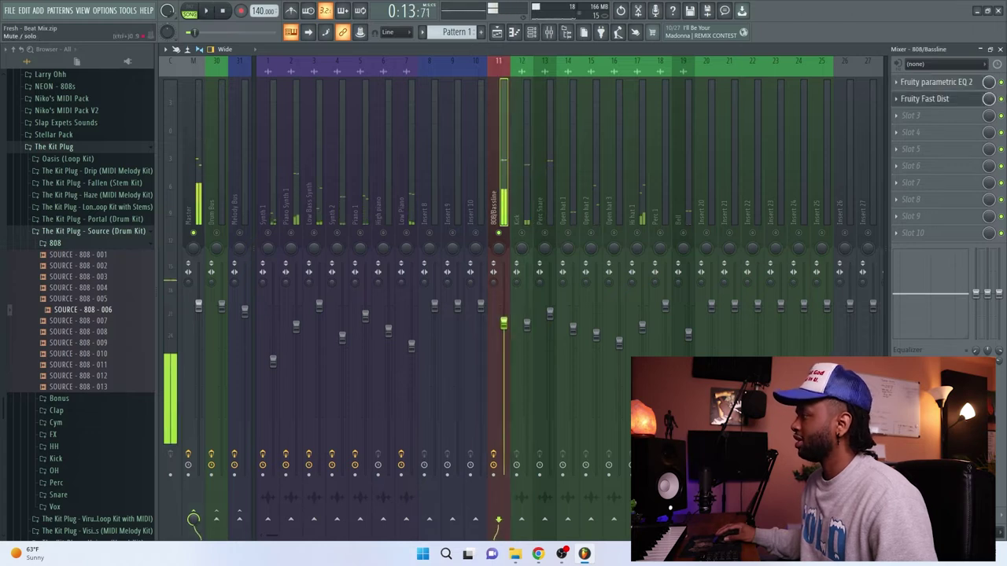
# Raise the 808/Bassline fader slightly during playback and audition the track with its effects bypassed
pyautogui.press('space')
pyautogui.moveTo(503, 323); pyautogui.dragTo(503, 311)
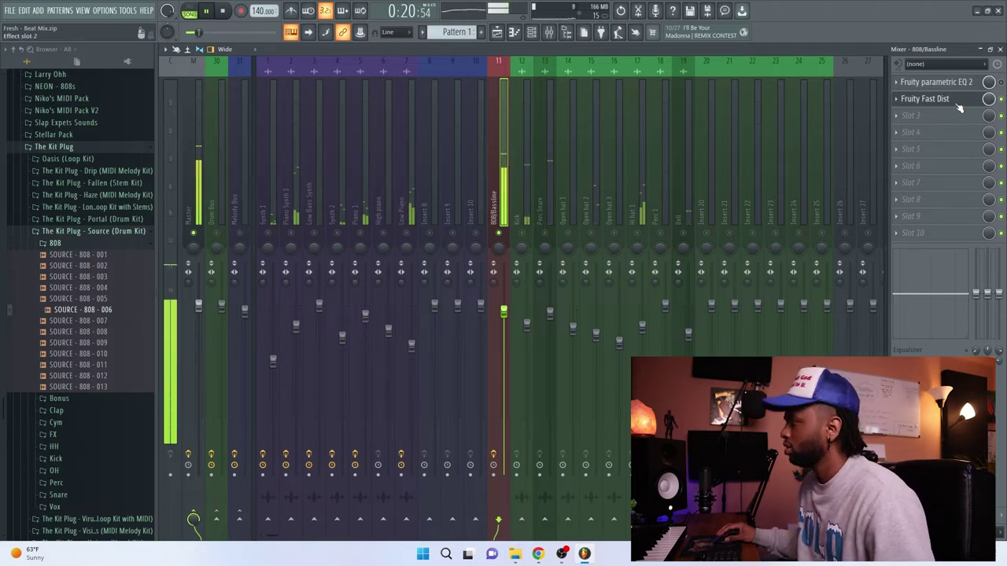
pyautogui.press('space')
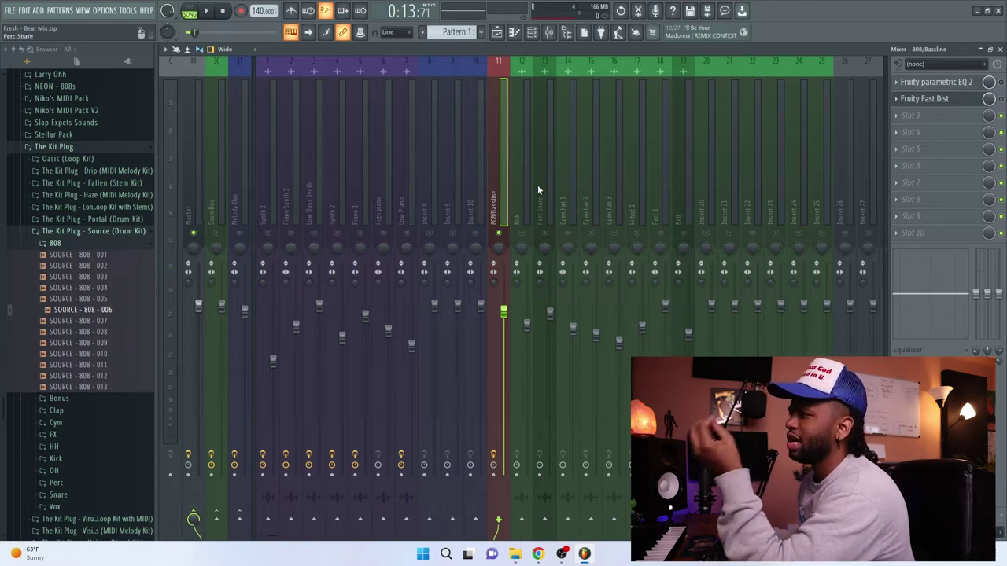
# Collapse The Kit Plug - Source (Drum Kit) and the Go To folder in the browser
pyautogui.click(102, 230)
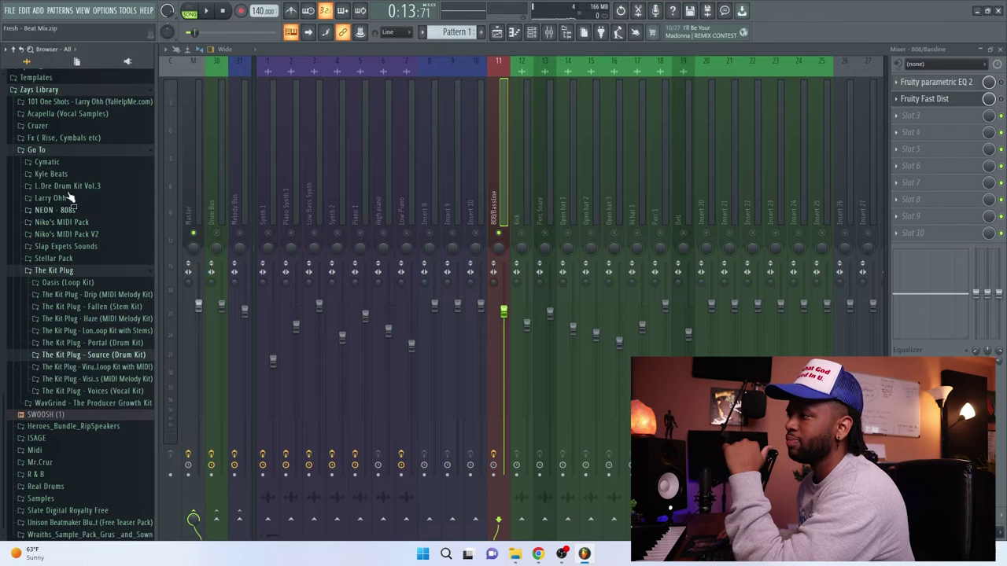
pyautogui.click(67, 148)
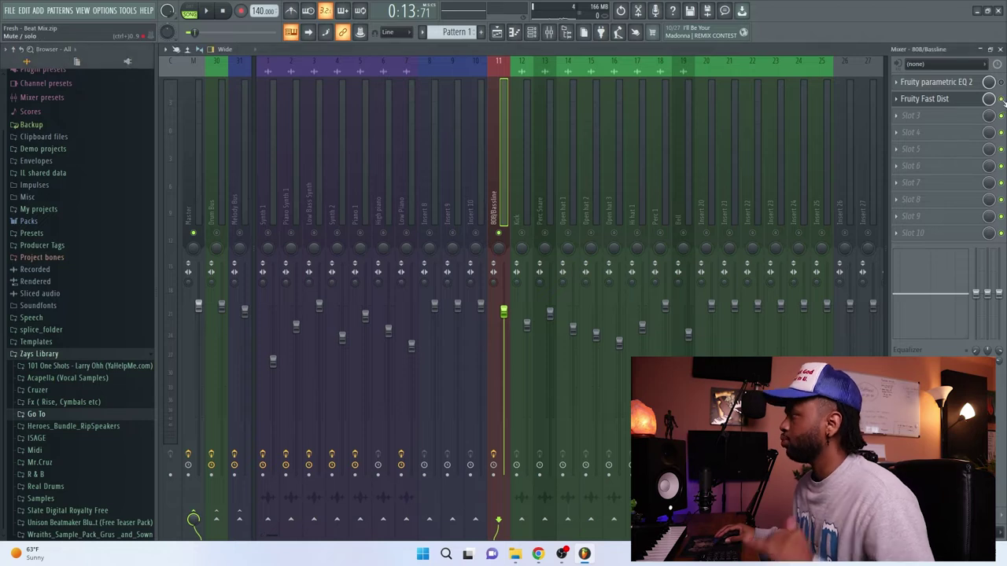
# Replace Fruity Fast Dist in slot 2 of the 808/Bassline track with the SAUSAGE FATTENER plugin
pyautogui.click(897, 100)
pyautogui.click(905, 124)
pyautogui.press('Return')
pyautogui.click(913, 100)
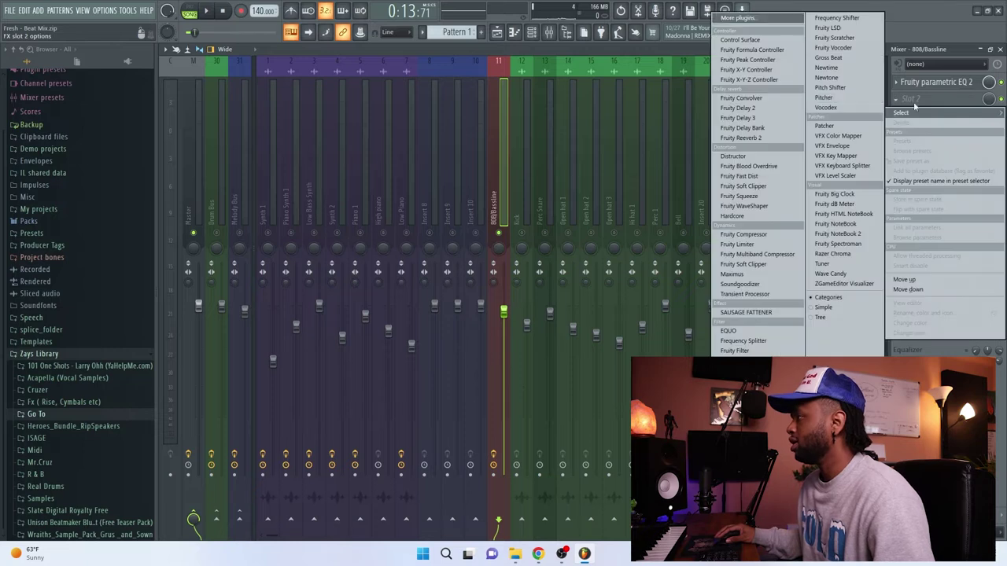
pyautogui.click(772, 18)
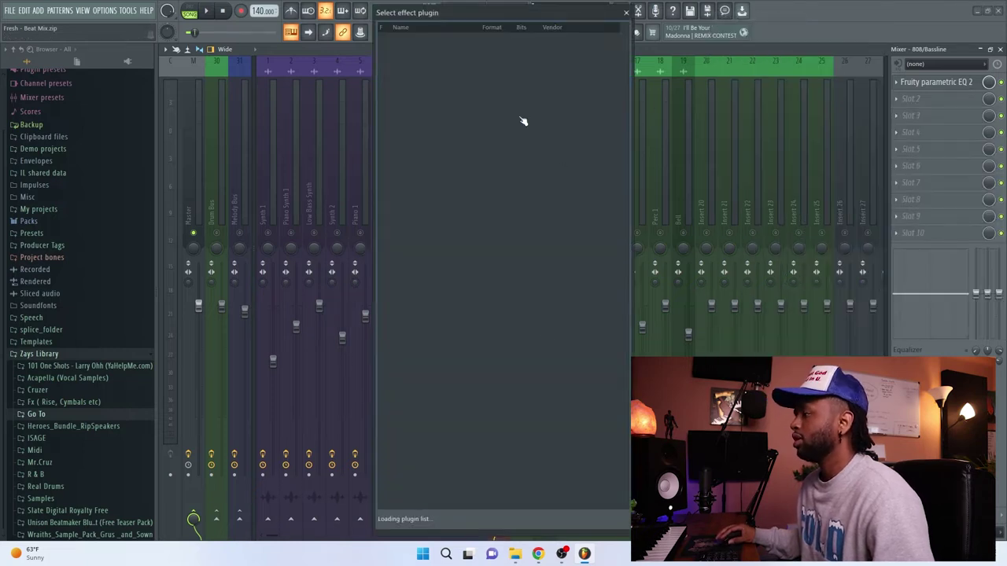
pyautogui.write('sa')
pyautogui.doubleClick(475, 37)
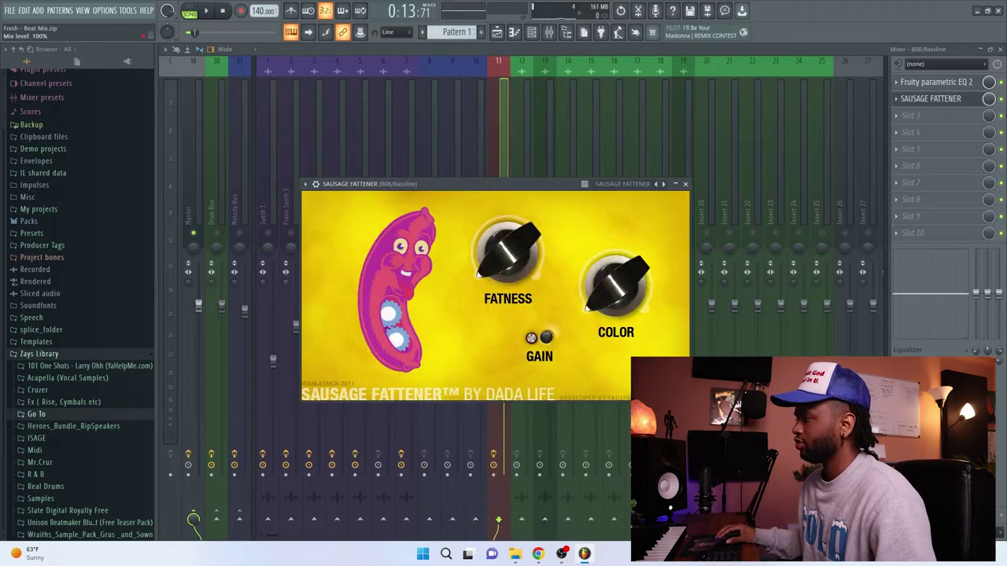
pyautogui.moveTo(554, 189); pyautogui.dragTo(767, 159)
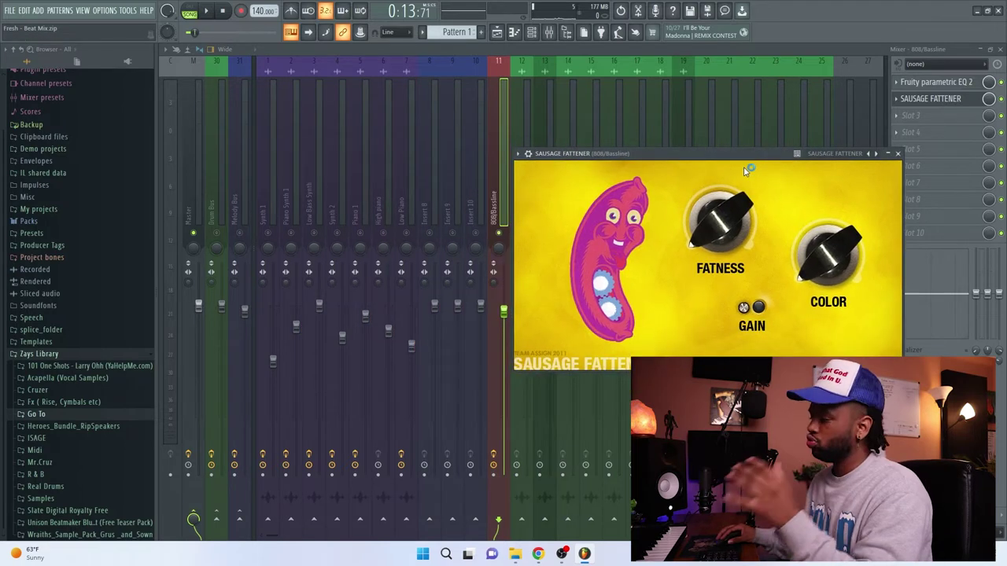
pyautogui.moveTo(738, 159); pyautogui.dragTo(669, 167)
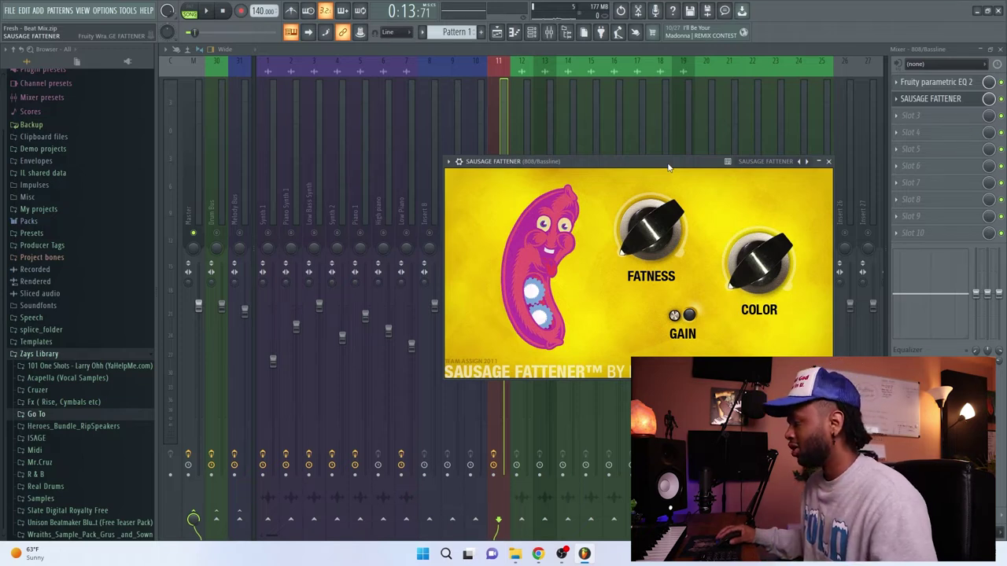
pyautogui.moveTo(668, 167); pyautogui.dragTo(626, 155)
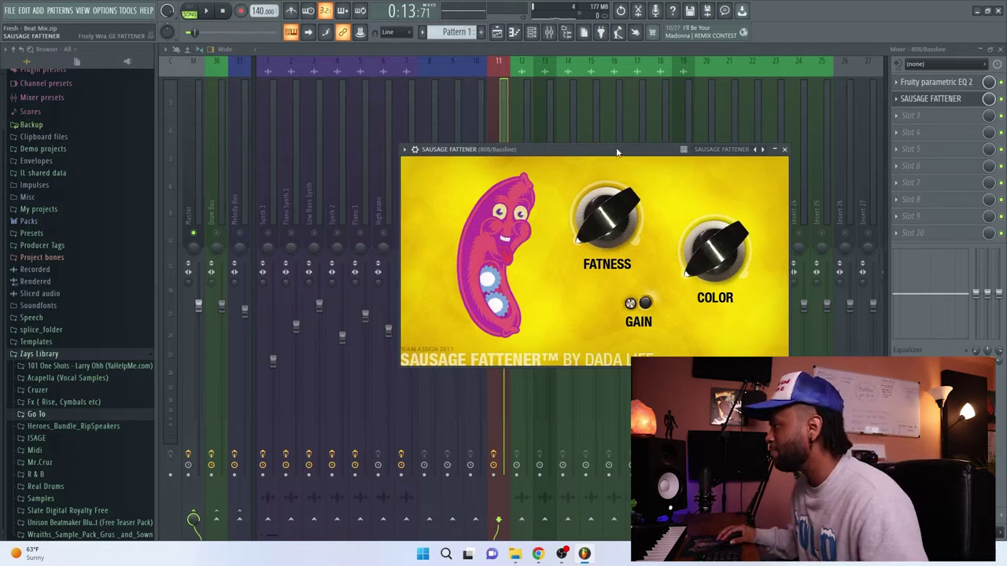
pyautogui.moveTo(616, 151); pyautogui.dragTo(594, 174)
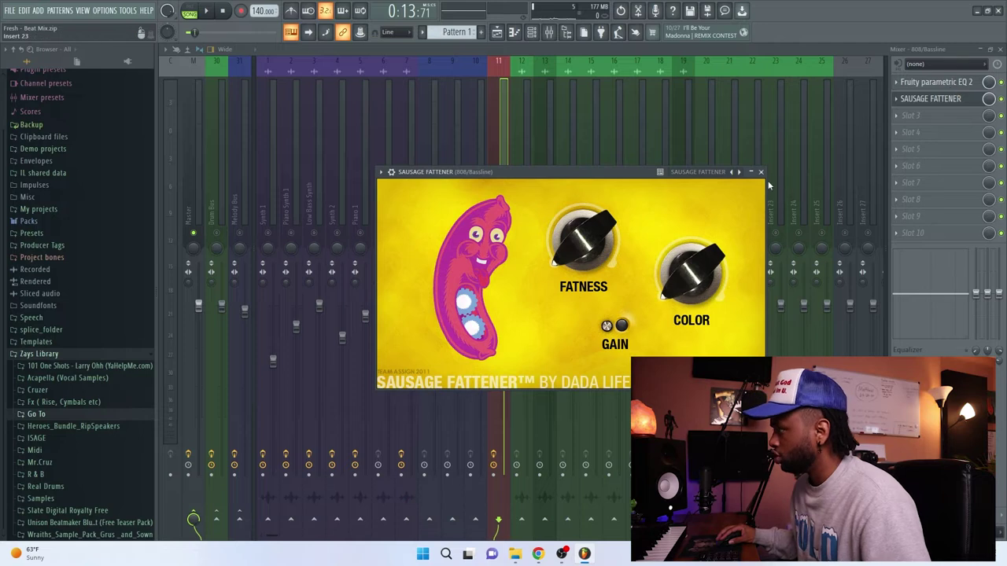
# Close SAUSAGE FATTENER and open Fruity parametric EQ 2 on the 808/Bassline track
pyautogui.click(760, 172)
pyautogui.click(936, 82)
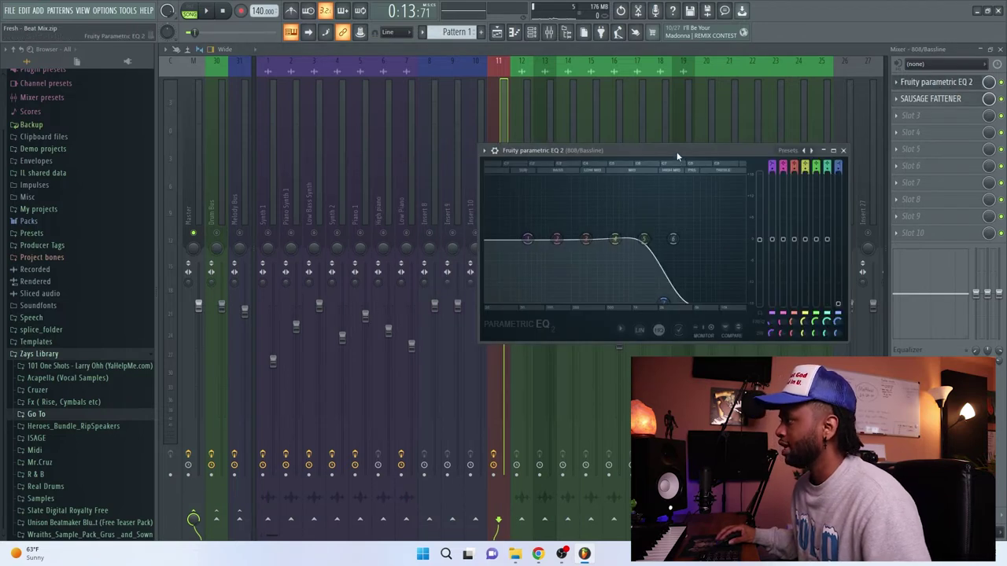
pyautogui.moveTo(678, 153); pyautogui.dragTo(756, 138)
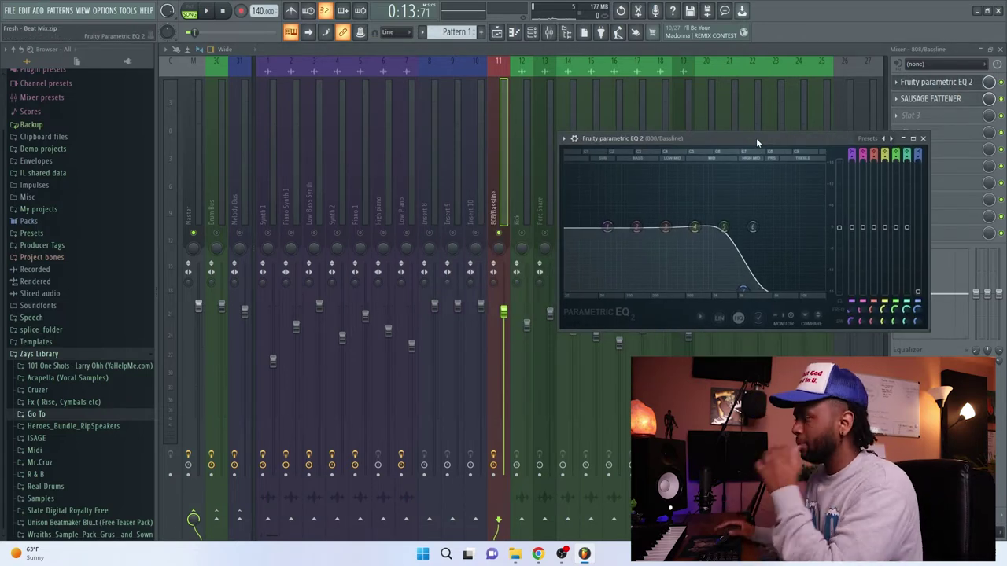
# Try moving the EQ's band 7 high cut up to the top of the treble range and audition the 808
pyautogui.moveTo(741, 290); pyautogui.dragTo(770, 293)
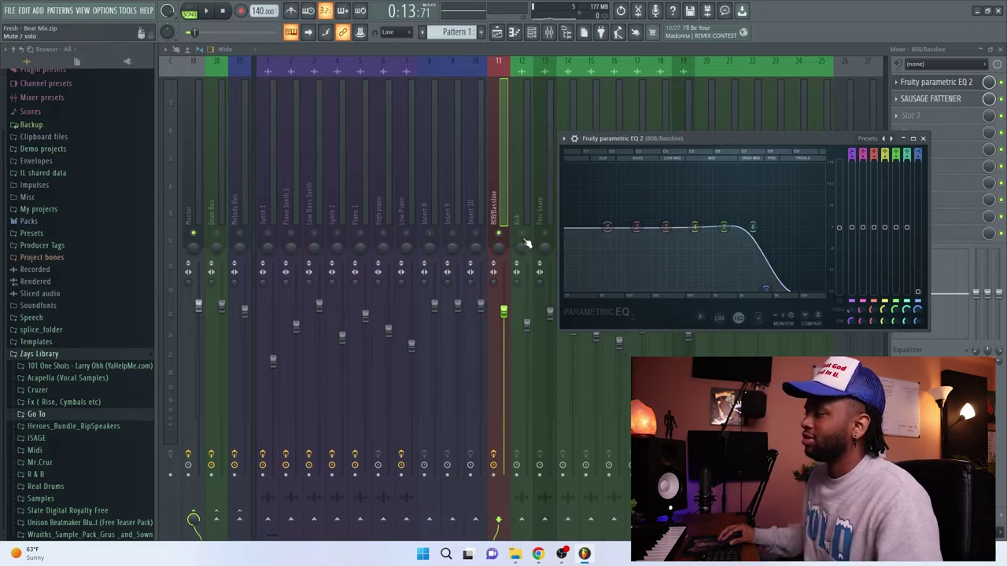
pyautogui.moveTo(765, 288); pyautogui.dragTo(821, 289)
pyautogui.press('space')
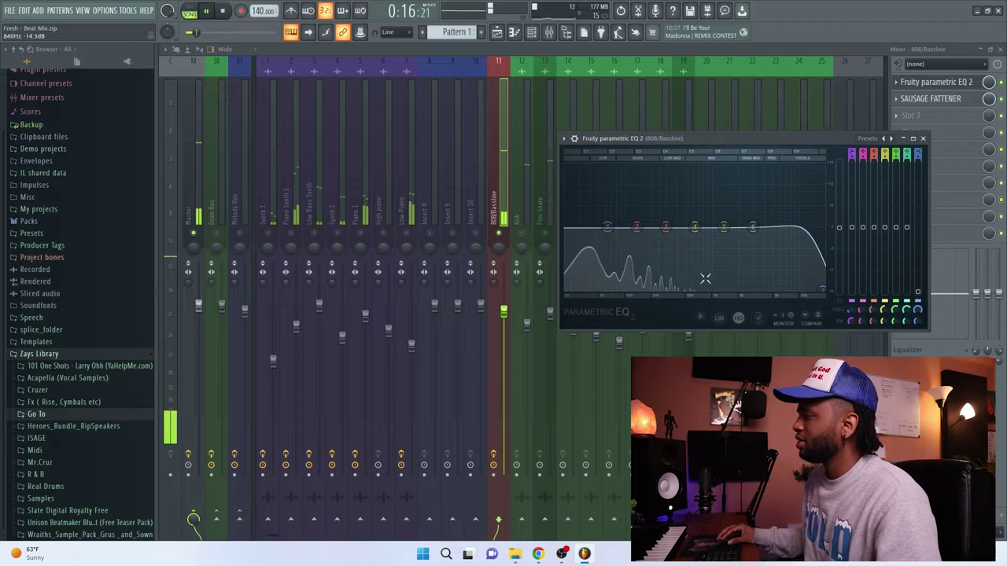
pyautogui.press('space')
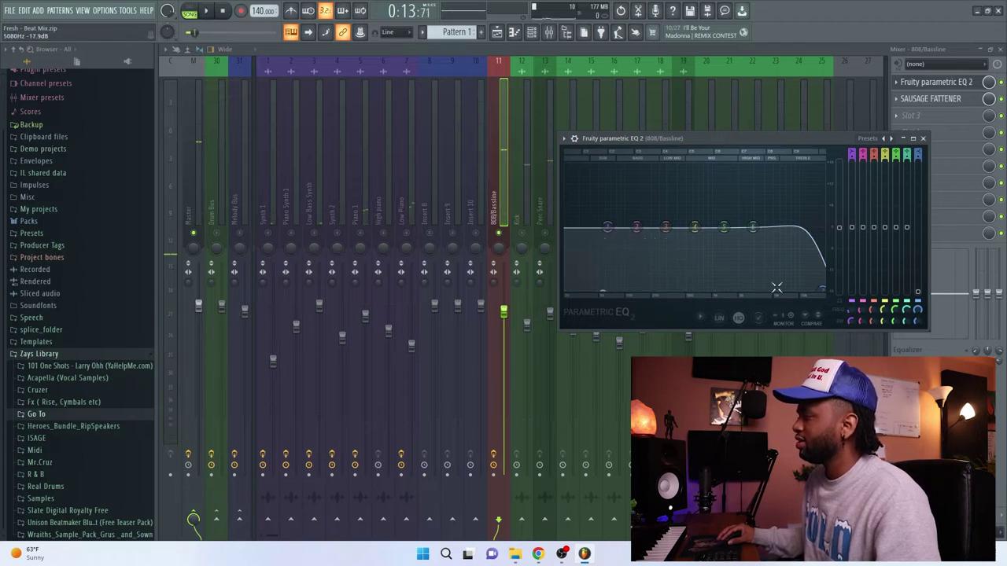
# Bring the EQ's band 7 high cut down into the high mids, fine-tune it during playback and close the EQ
pyautogui.moveTo(815, 291); pyautogui.dragTo(753, 287)
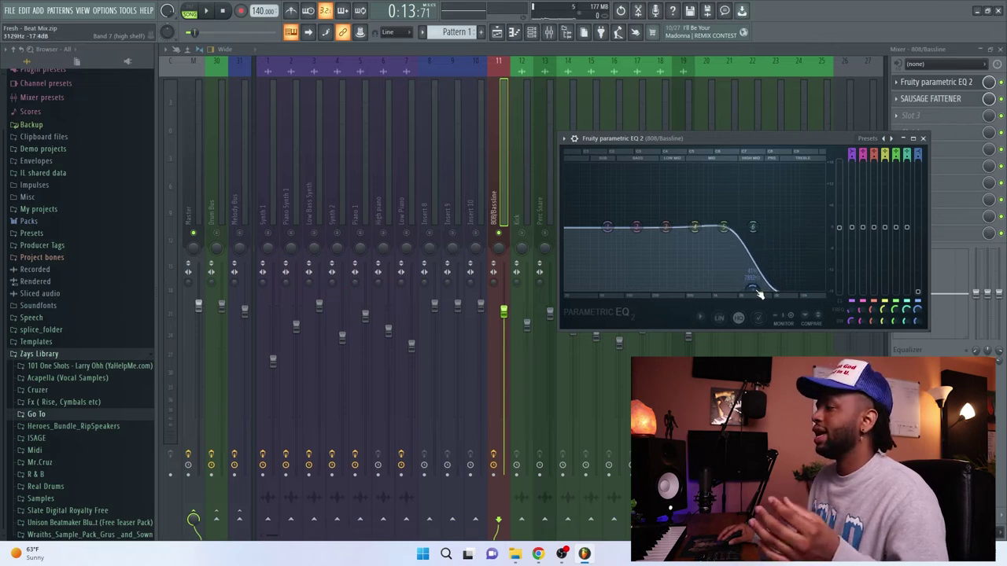
pyautogui.moveTo(752, 288); pyautogui.dragTo(741, 291)
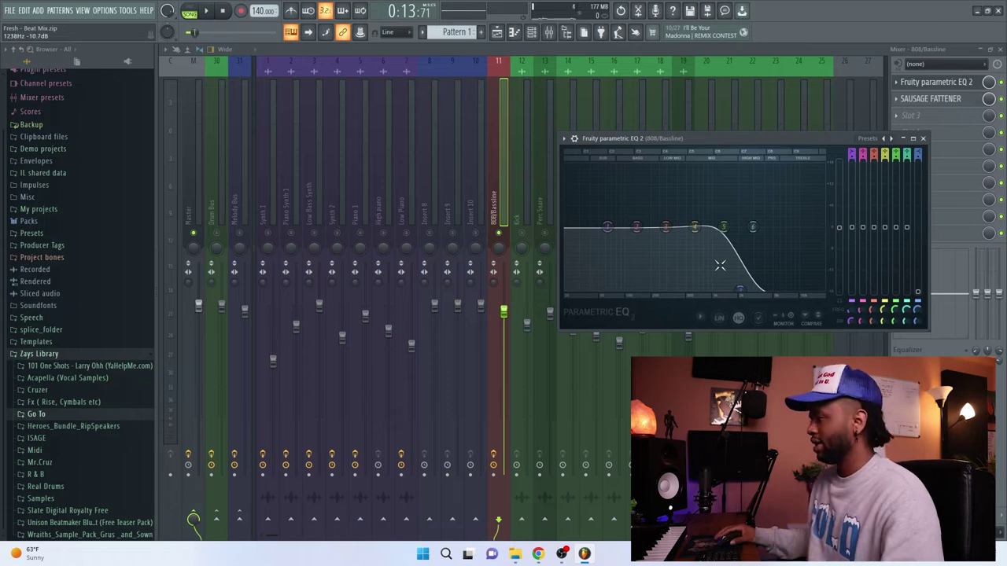
pyautogui.press('space')
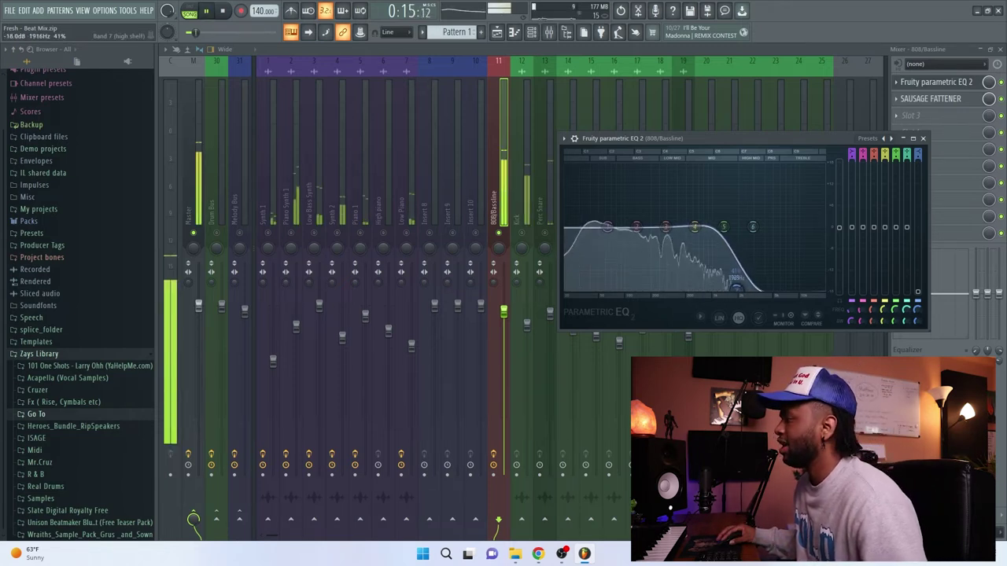
pyautogui.moveTo(742, 288); pyautogui.dragTo(748, 287)
pyautogui.moveTo(771, 139); pyautogui.dragTo(751, 142)
pyautogui.moveTo(733, 296); pyautogui.dragTo(725, 294)
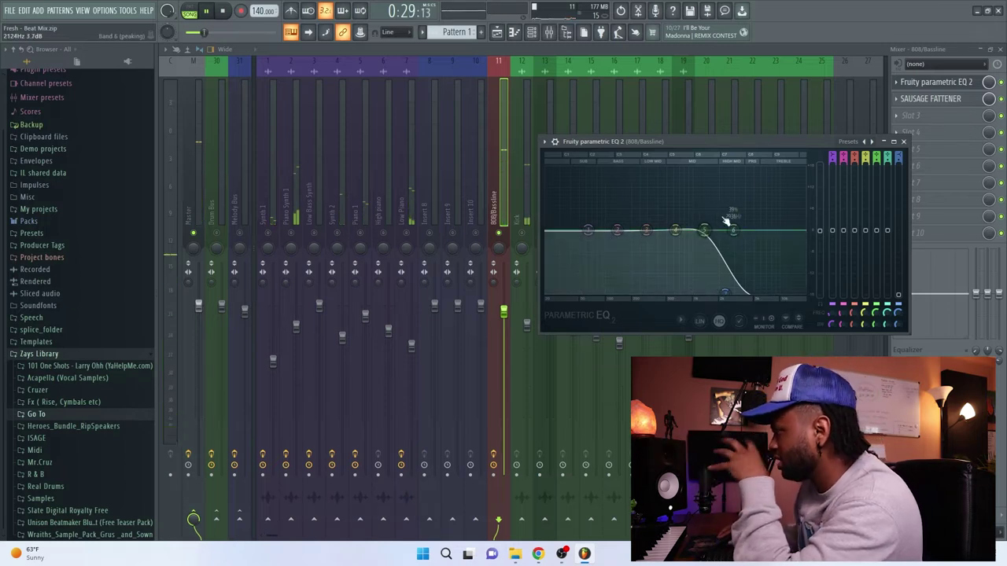
pyautogui.click(903, 142)
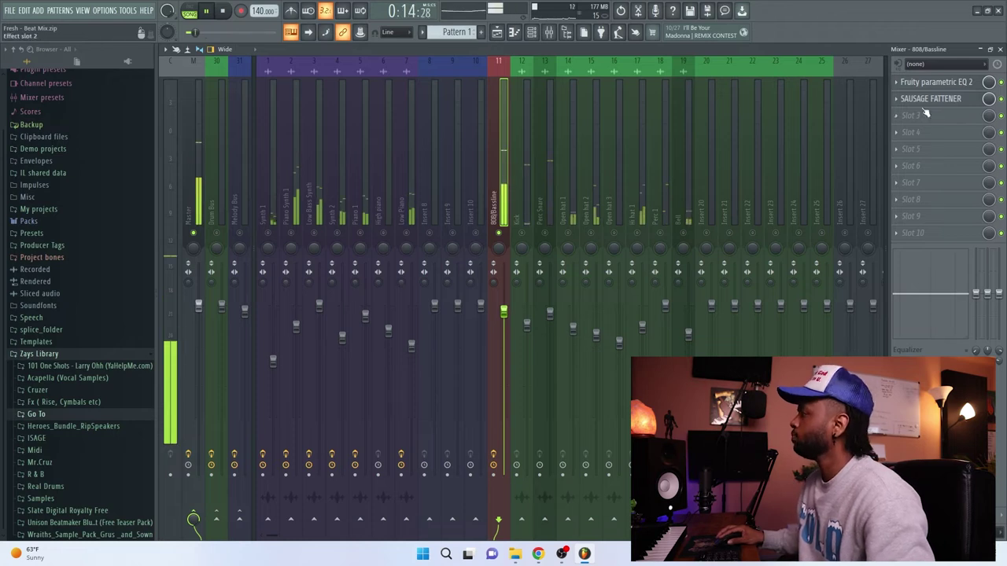
# Open SAUSAGE FATTENER on the 808/Bassline track and raise Fatness to about 13% while auditioning the 808
pyautogui.click(943, 88)
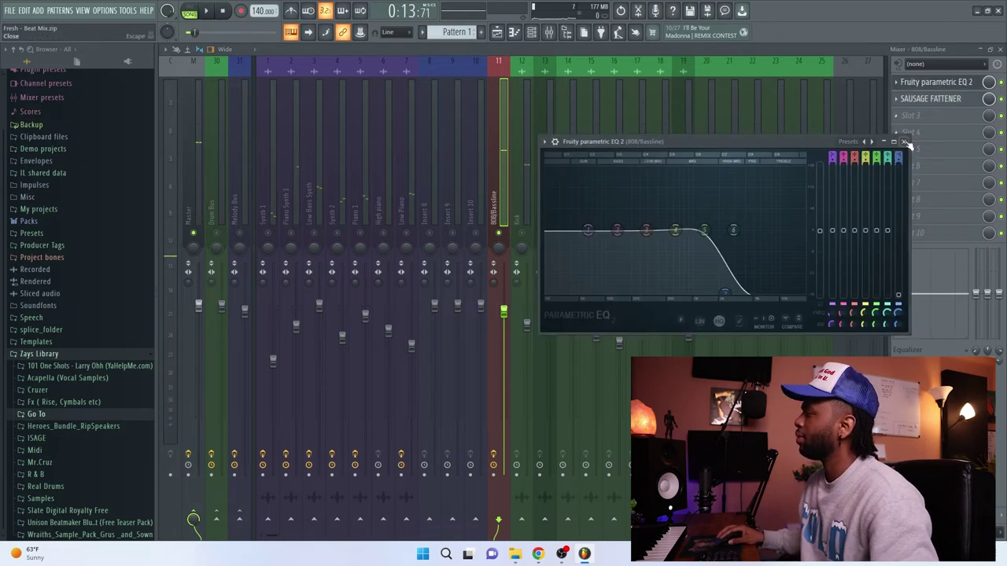
pyautogui.click(934, 99)
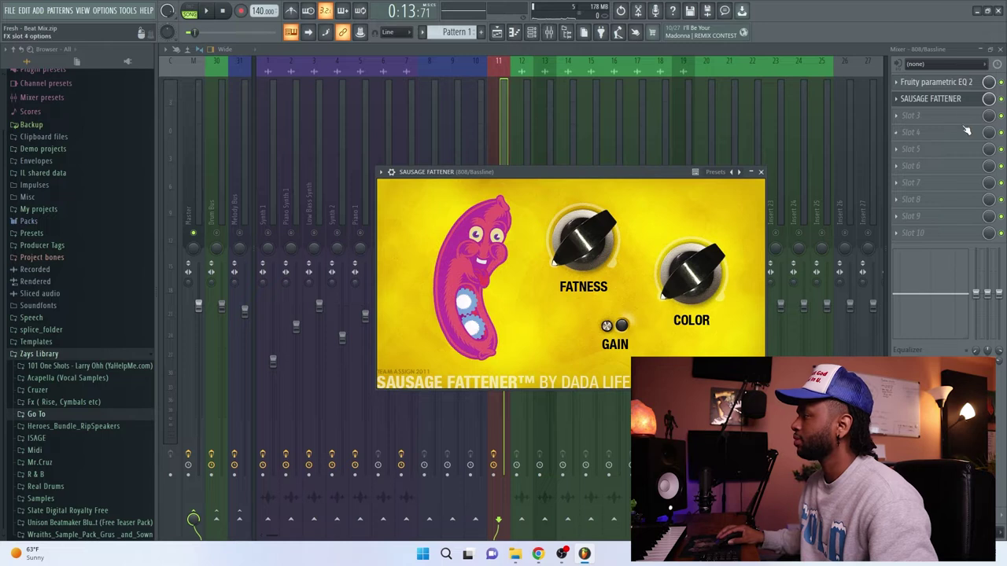
pyautogui.moveTo(644, 175); pyautogui.dragTo(621, 188)
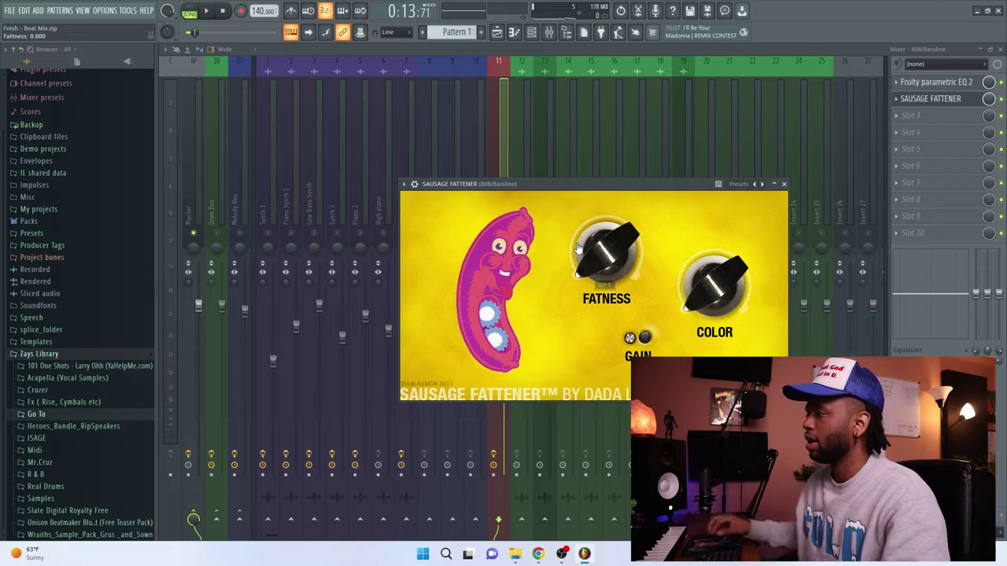
pyautogui.moveTo(578, 248); pyautogui.dragTo(575, 225)
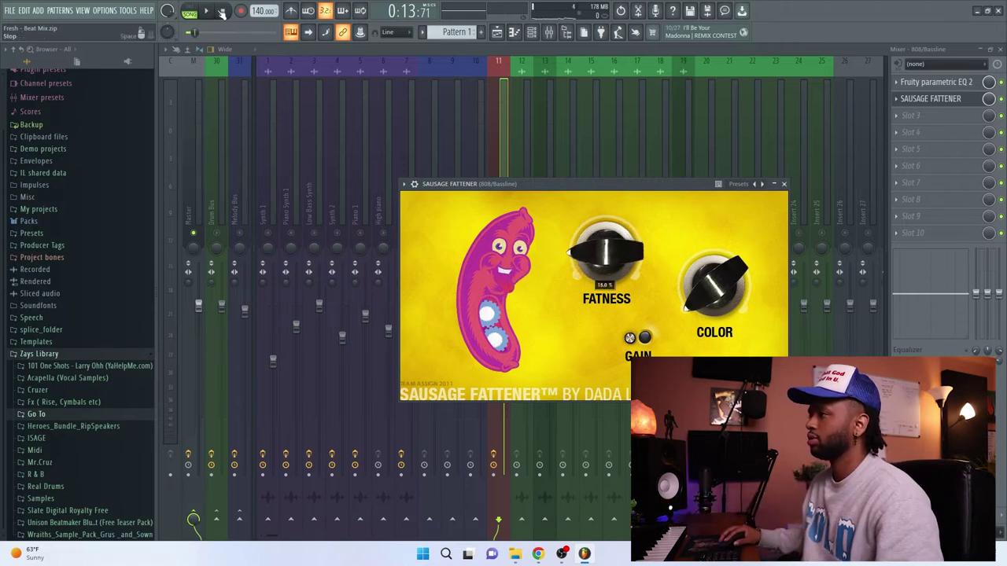
pyautogui.press('space')
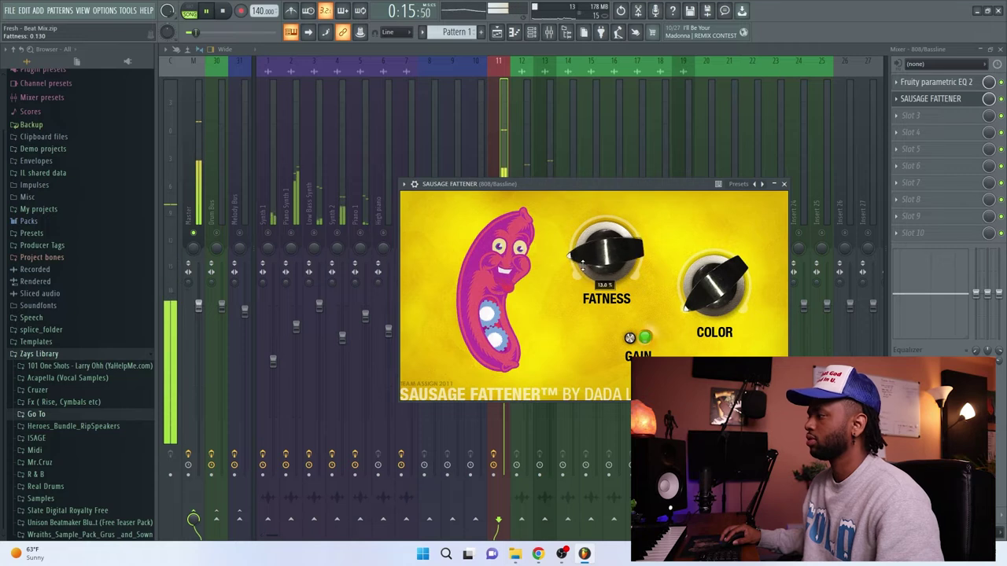
# Set SAUSAGE FATTENER's Color to 8% and Gain to about 0.438, and fine-tune Fatness during playback
pyautogui.moveTo(689, 285); pyautogui.dragTo(687, 281)
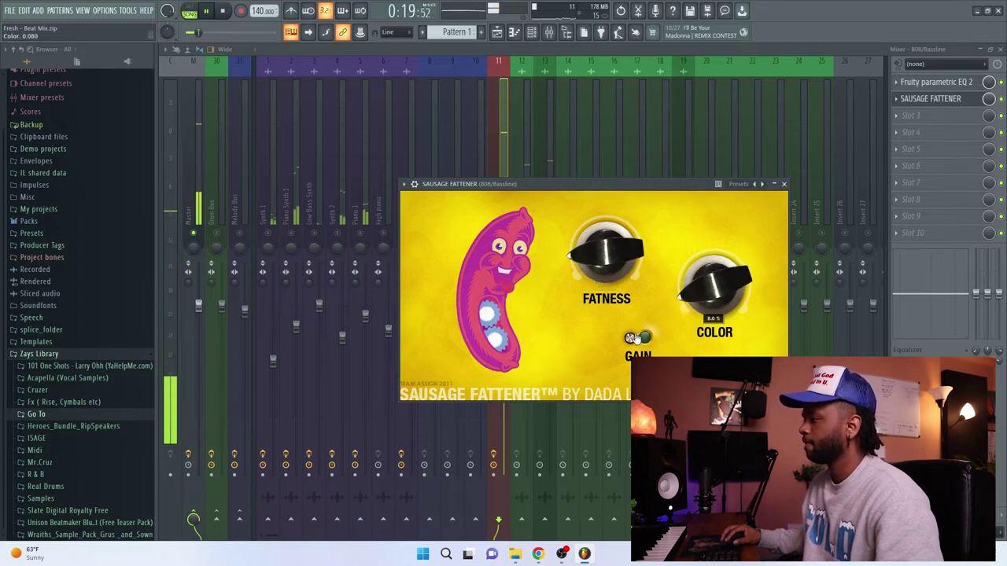
pyautogui.moveTo(630, 339); pyautogui.dragTo(627, 356)
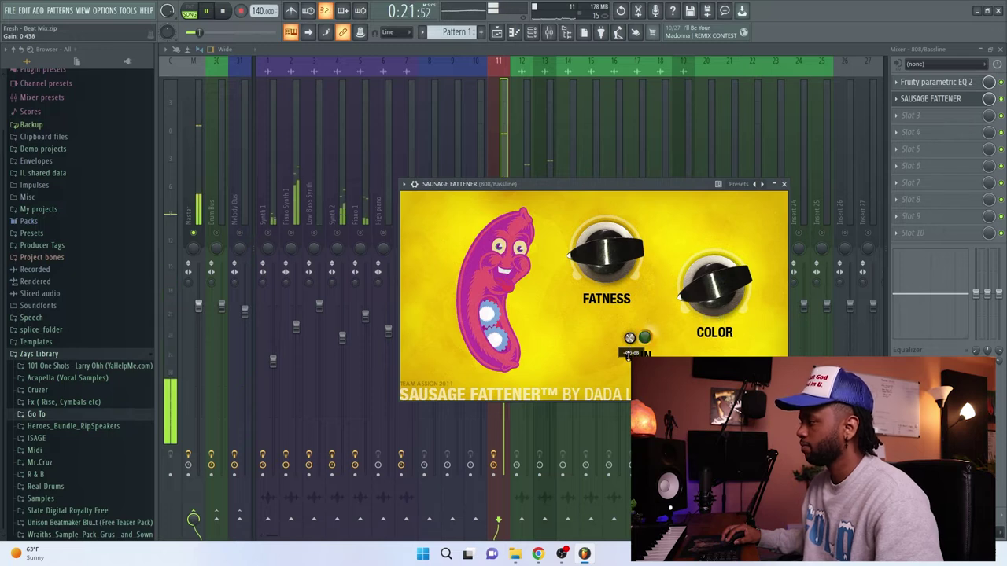
pyautogui.moveTo(592, 268); pyautogui.dragTo(591, 272)
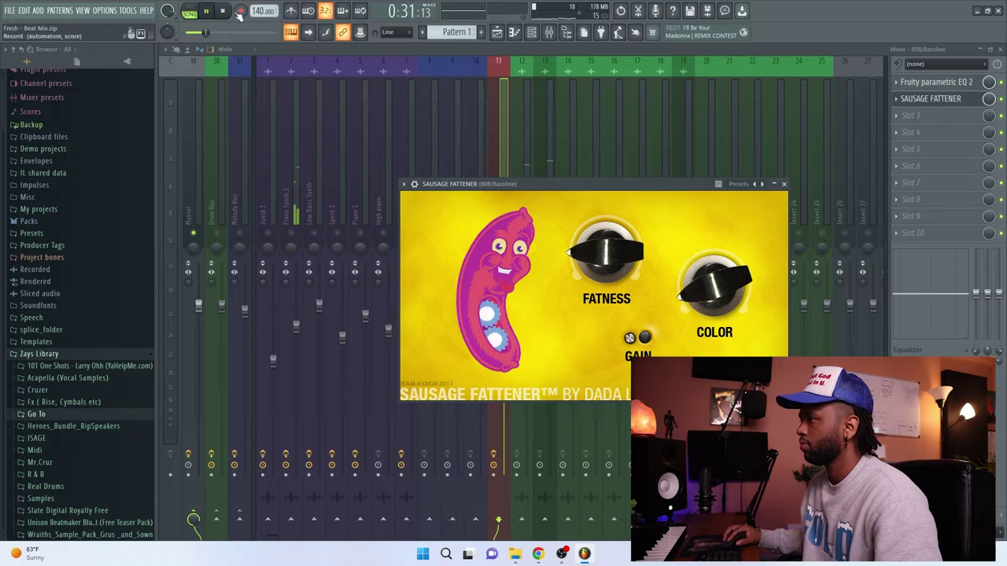
# Jump playback to around bar 9 in the Playlist, where the 808 starts, and return to the mixer
pyautogui.click(207, 14)
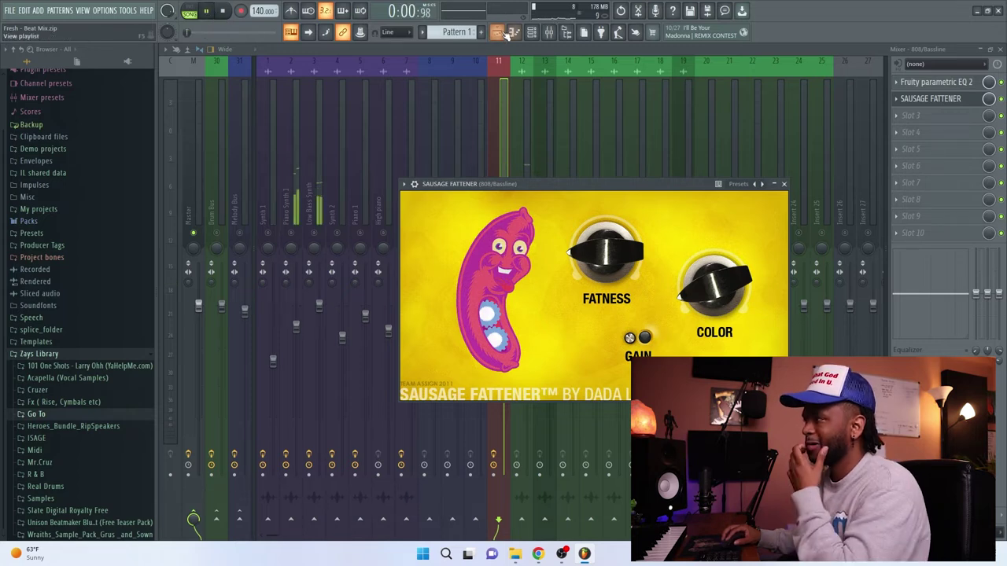
pyautogui.click(508, 35)
pyautogui.click(461, 71)
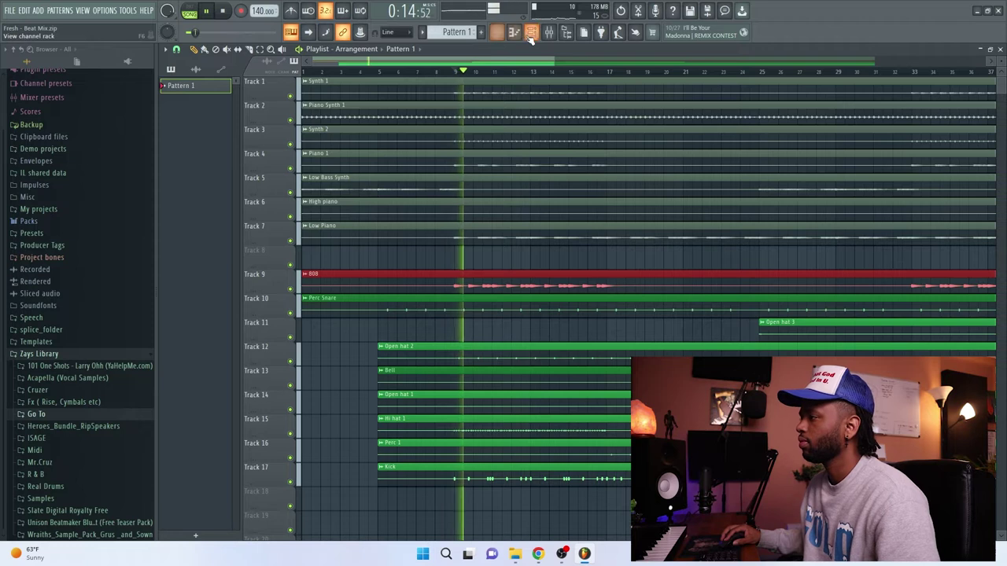
pyautogui.click(531, 32)
pyautogui.click(549, 32)
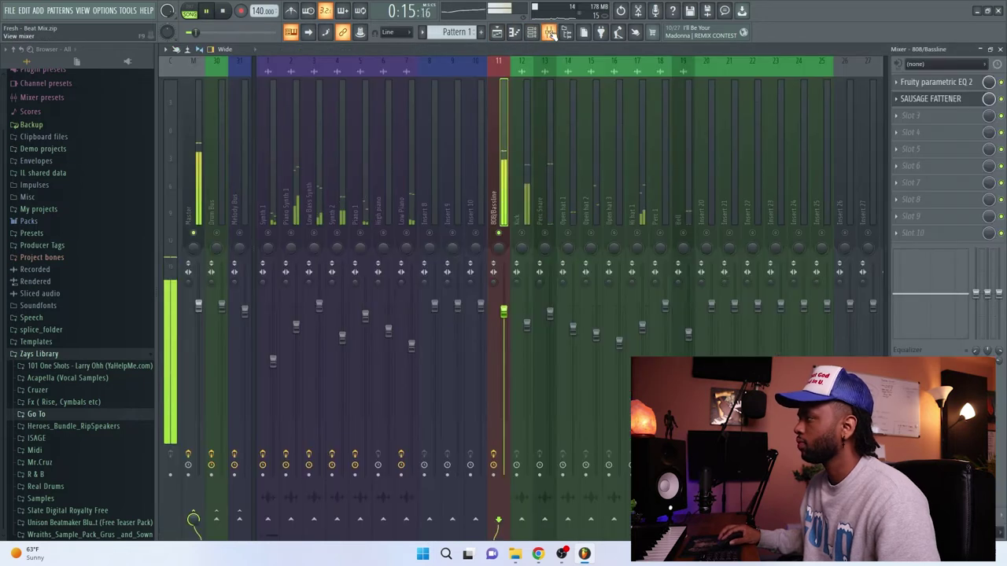
# Fine-tune SAUSAGE FATTENER's Fatness to 14% and adjust its Color on the 808/Bassline track during playback, and close the plugin
pyautogui.click(930, 99)
pyautogui.moveTo(598, 256); pyautogui.dragTo(597, 258)
pyautogui.moveTo(703, 289); pyautogui.dragTo(702, 280)
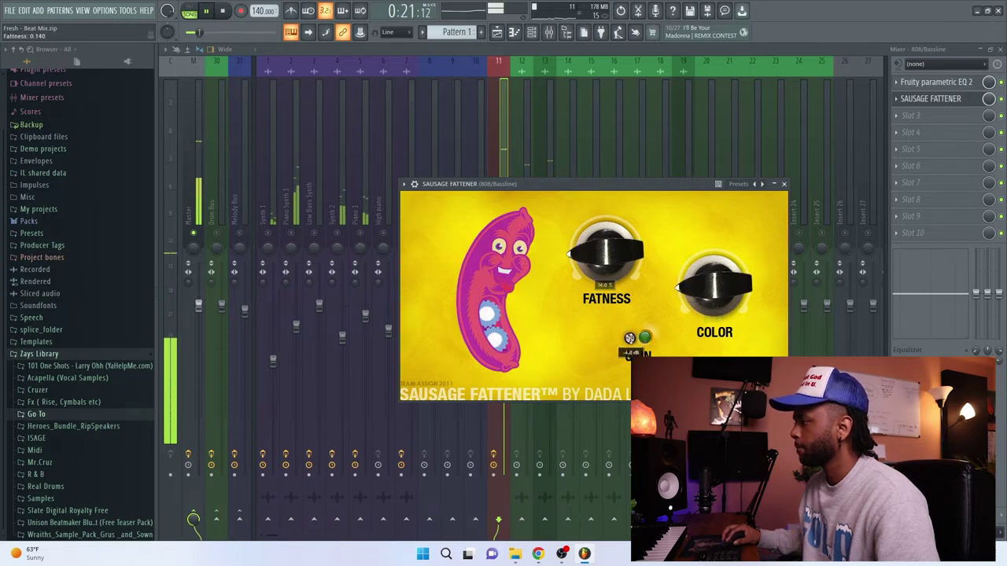
pyautogui.click(783, 184)
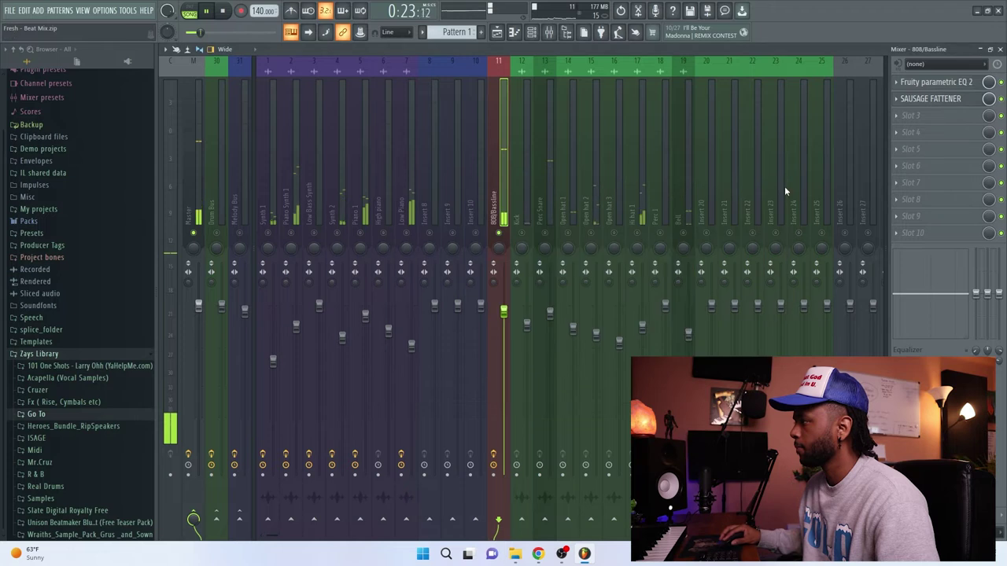
# Reset the 808/Bassline fader to 0.0 dB, trim it slightly below that level and stop playback
pyautogui.rightClick(504, 310)
pyautogui.click(511, 319)
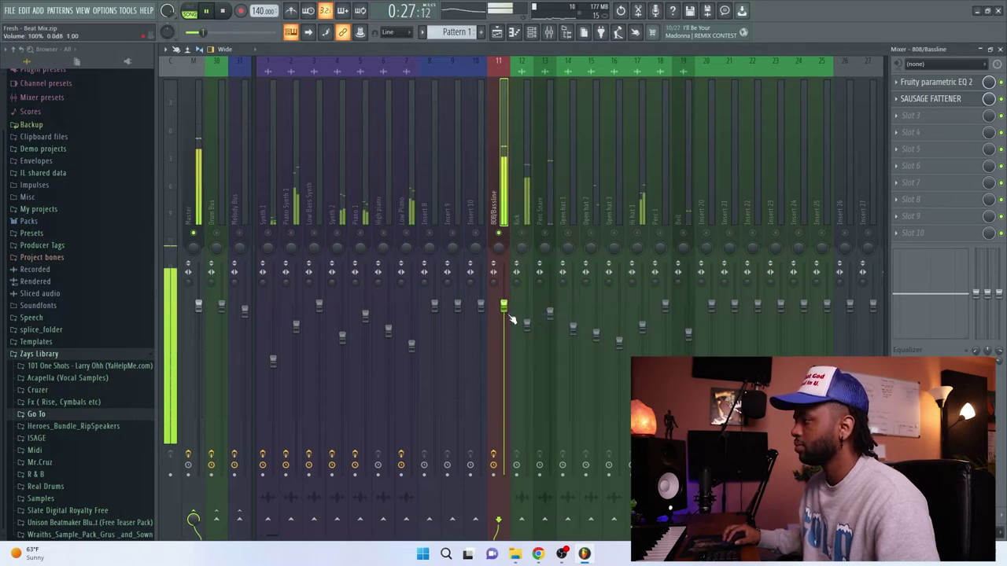
pyautogui.press('space')
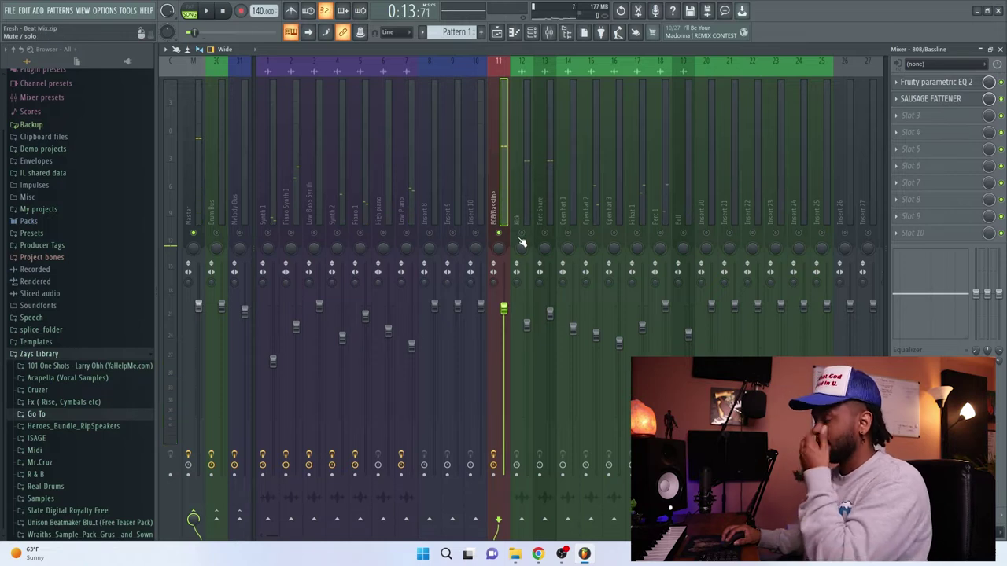
# Nudge the band 7 high cut slightly lower in the 808/Bassline track's Fruity parametric EQ 2 during playback and close the EQ
pyautogui.click(978, 88)
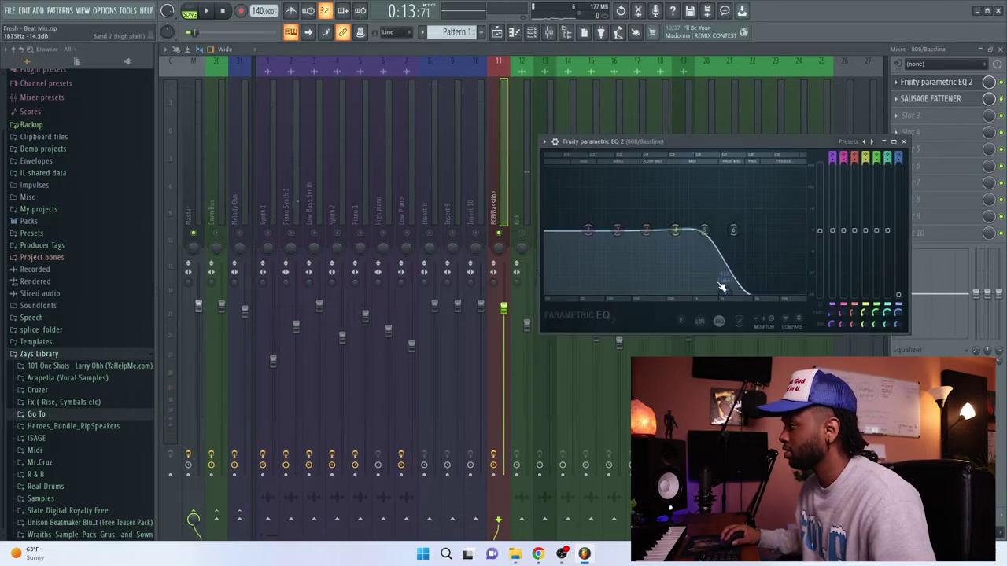
pyautogui.press('space')
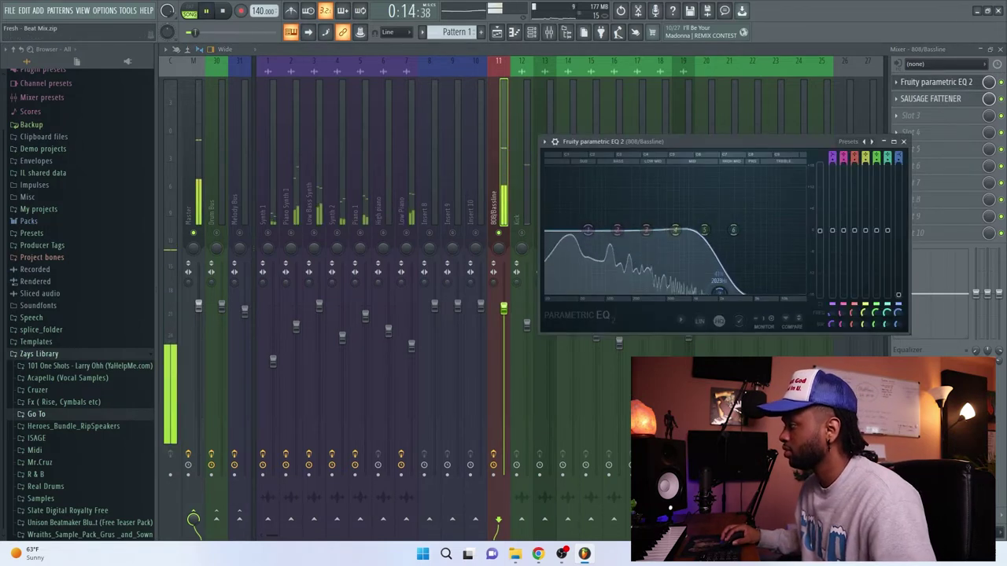
pyautogui.click(903, 142)
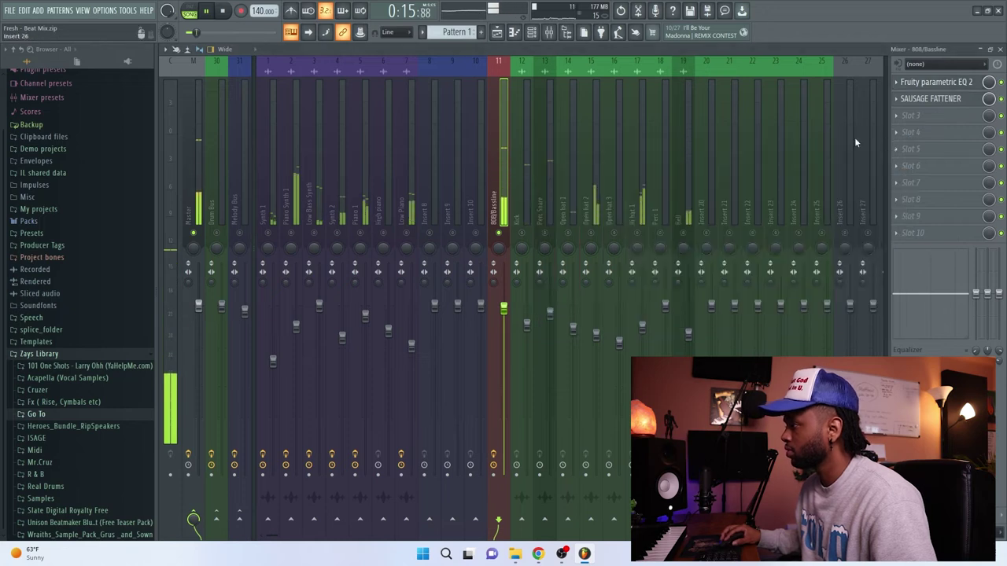
# Take the 808/Bassline track out of solo and play the whole beat with all mixer tracks active
pyautogui.rightClick(499, 235)
pyautogui.rightClick(499, 235)
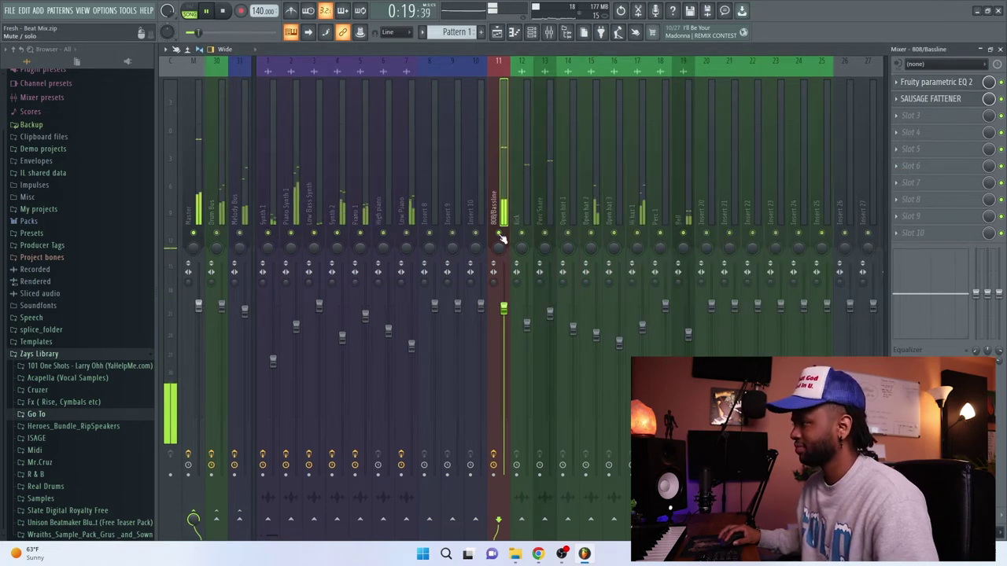
pyautogui.rightClick(500, 235)
pyautogui.press('space')
pyautogui.press('space')
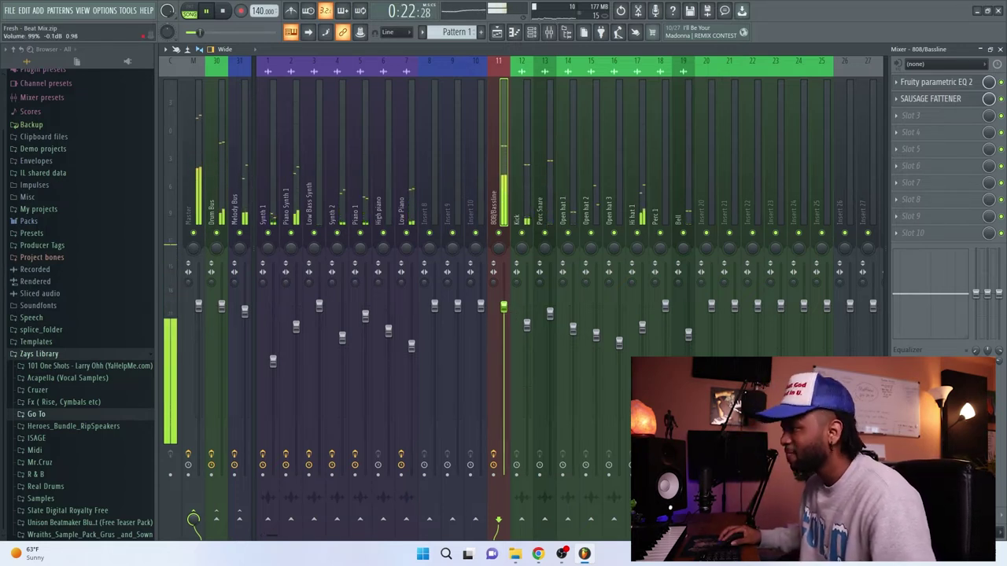
# Rebalance the beat's faders during playback: trim 808/Bassline and Piano Synth 1, Synth 2 to -6.8 dB, Low Piano to about -5.0 dB, and lower Open hat 2
pyautogui.click(411, 347)
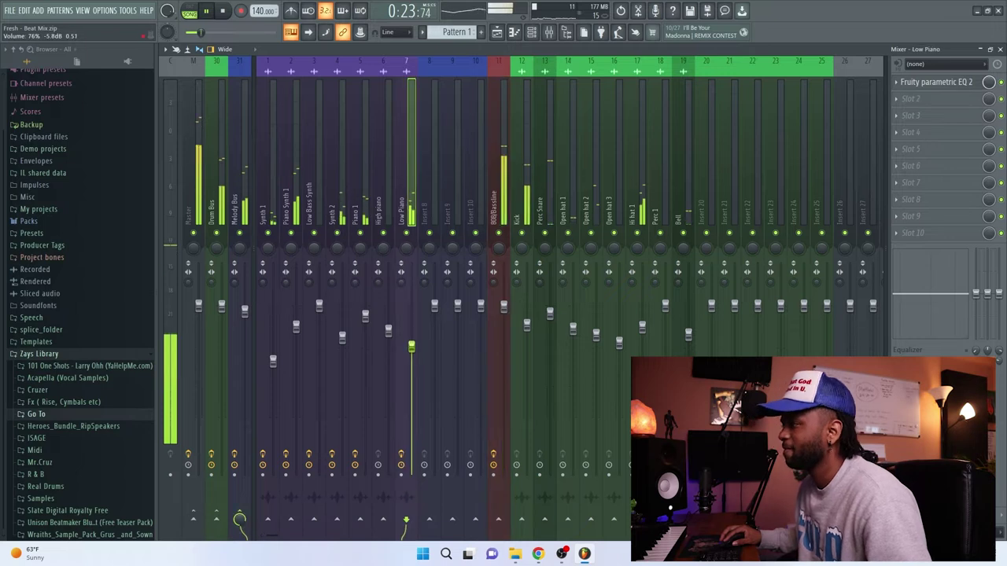
pyautogui.click(503, 308)
pyautogui.moveTo(296, 324); pyautogui.dragTo(344, 351)
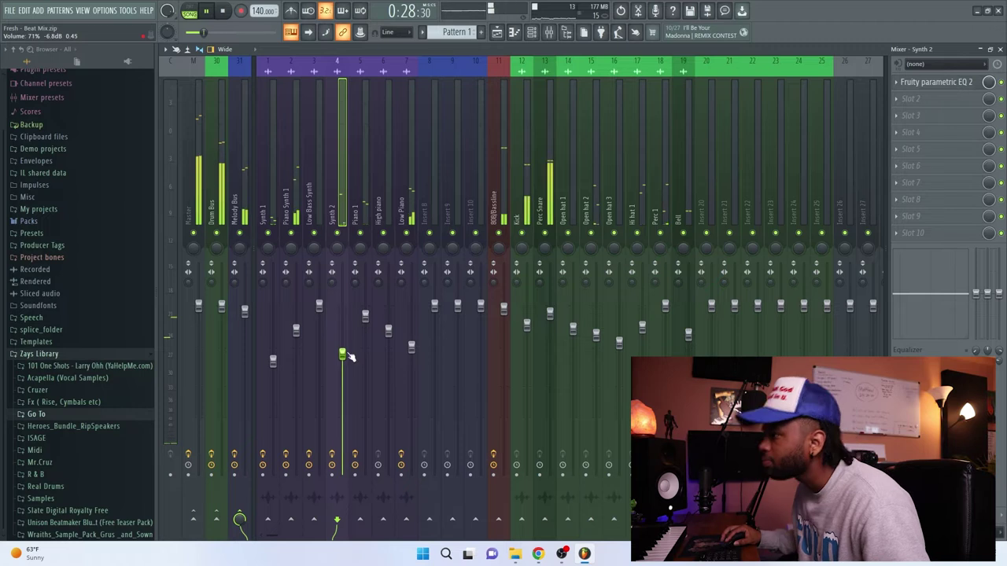
pyautogui.moveTo(411, 346); pyautogui.dragTo(412, 345)
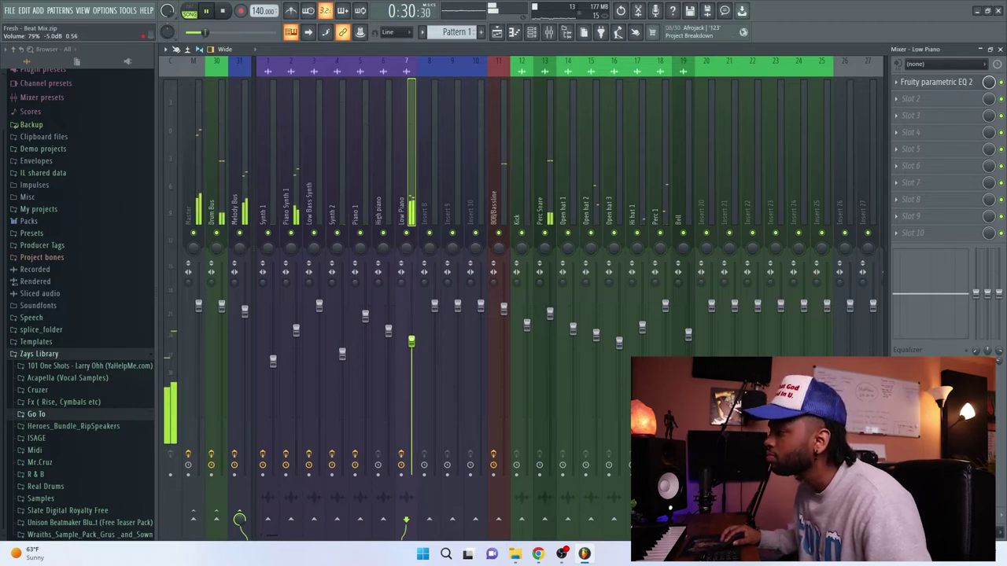
pyautogui.click(527, 184)
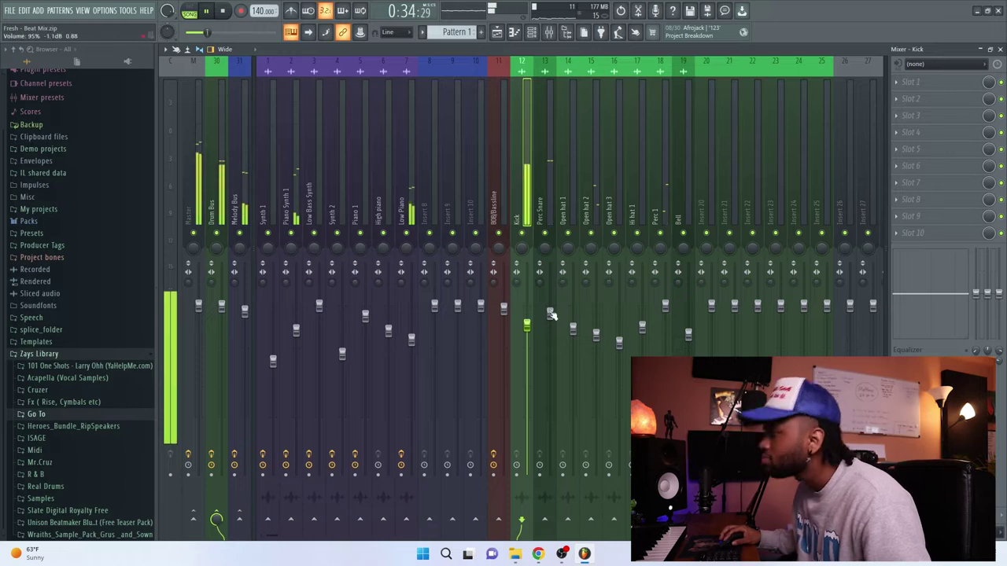
pyautogui.moveTo(573, 329); pyautogui.dragTo(598, 343)
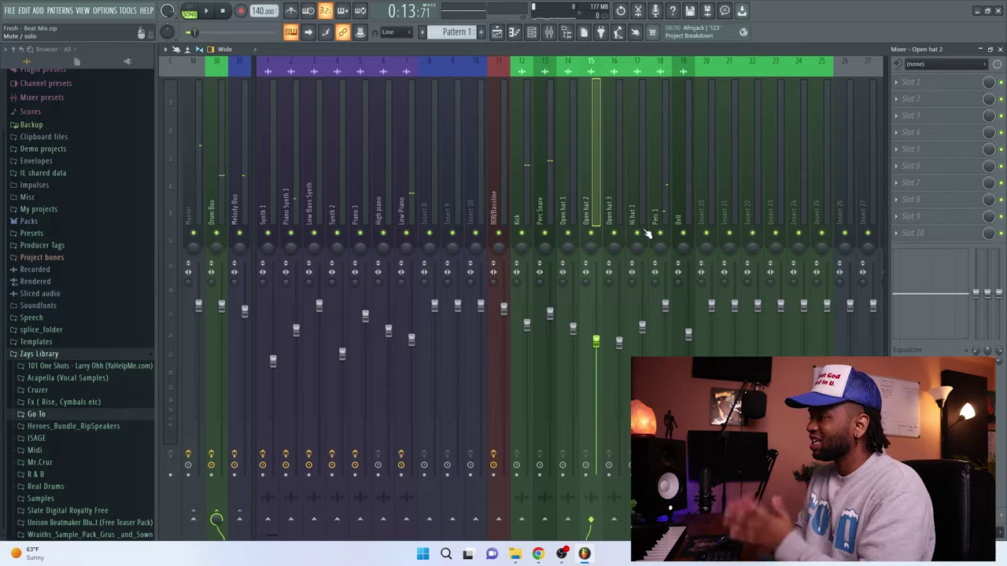
# Sidechain the Kick mixer track to the 808/Bassline track
pyautogui.click(521, 181)
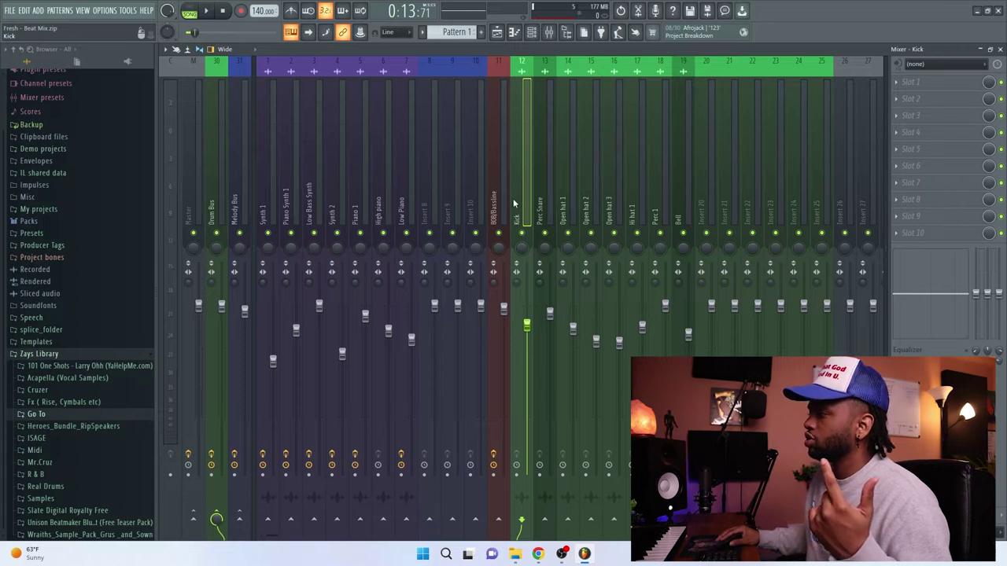
pyautogui.rightClick(499, 522)
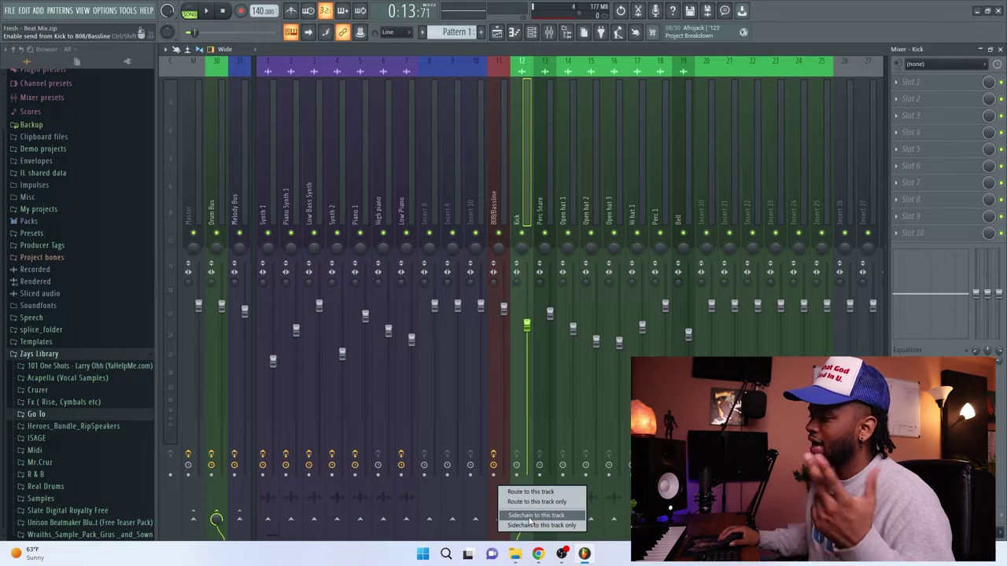
pyautogui.click(531, 516)
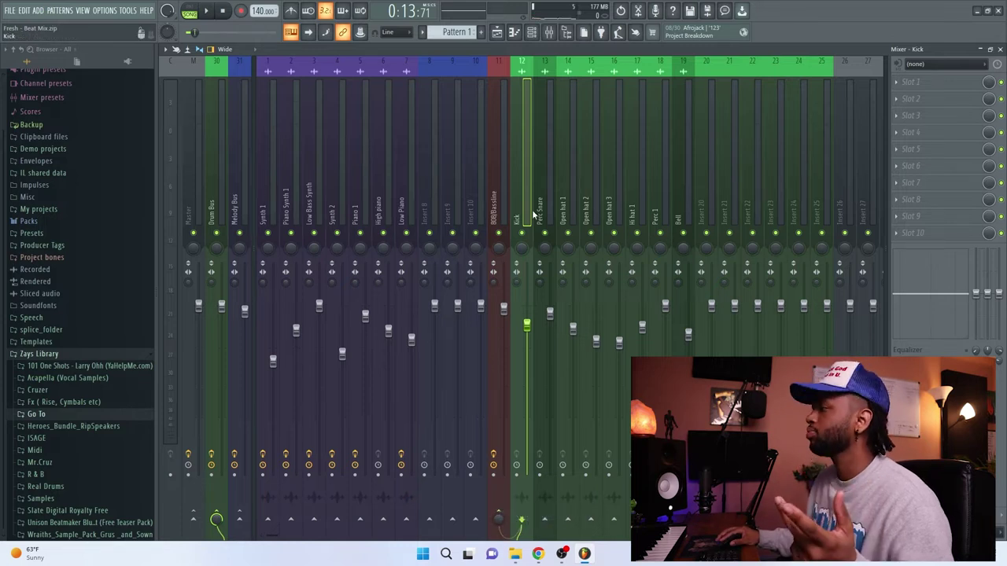
# Load Fruity Limiter into slot 3 of the 808/Bassline track and switch it to COMP mode
pyautogui.click(485, 177)
pyautogui.click(498, 179)
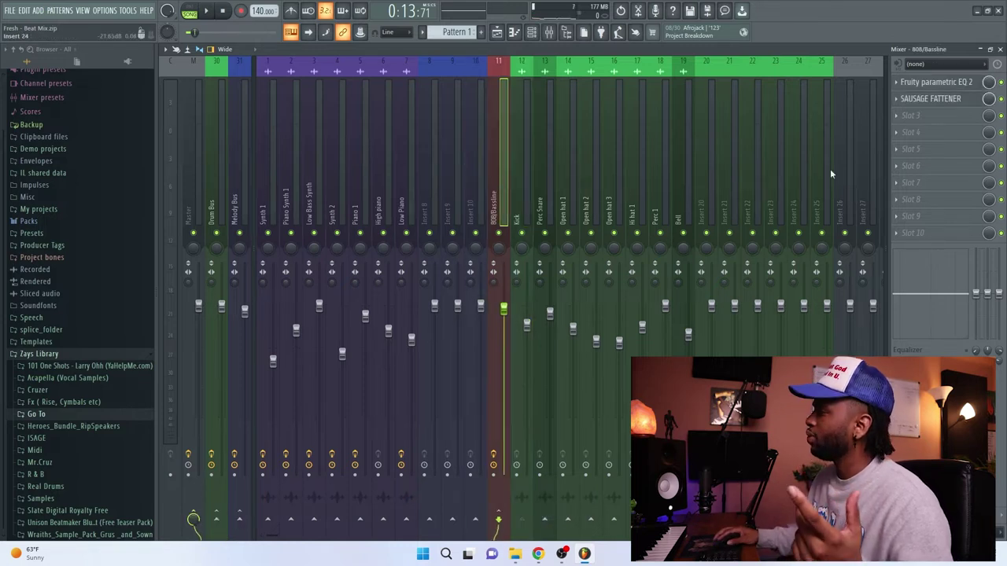
pyautogui.click(930, 115)
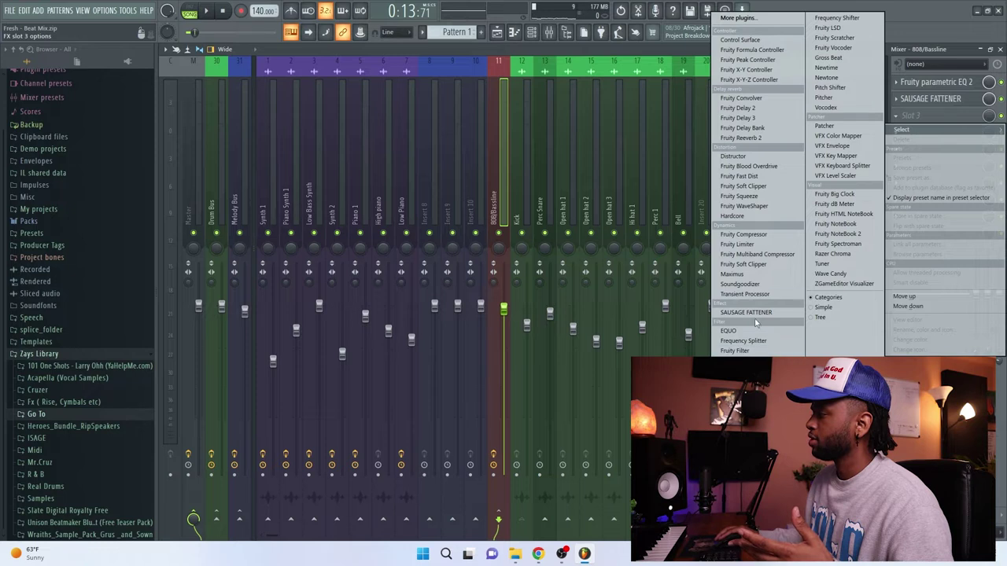
pyautogui.click(758, 245)
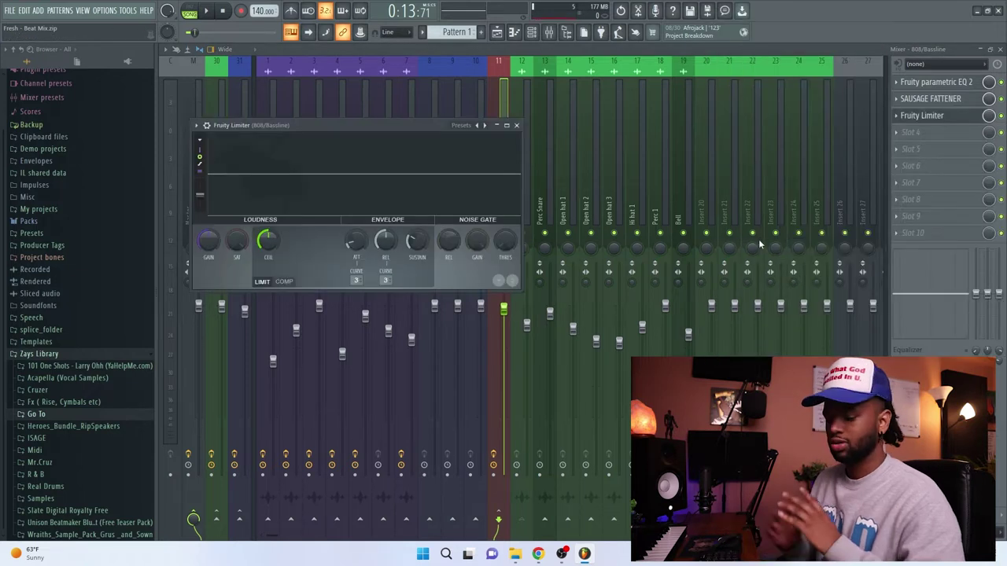
pyautogui.moveTo(417, 128); pyautogui.dragTo(835, 191)
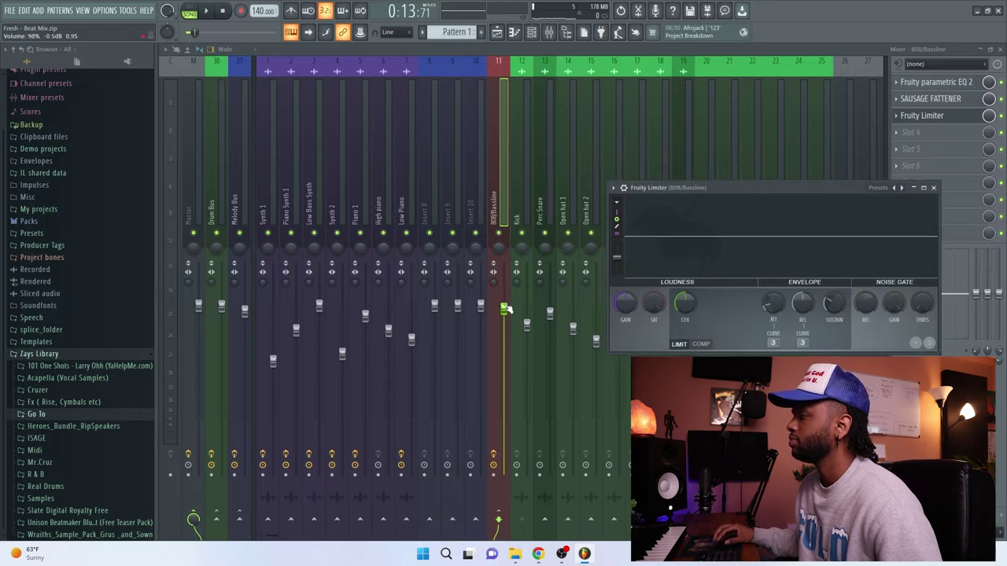
pyautogui.click(700, 345)
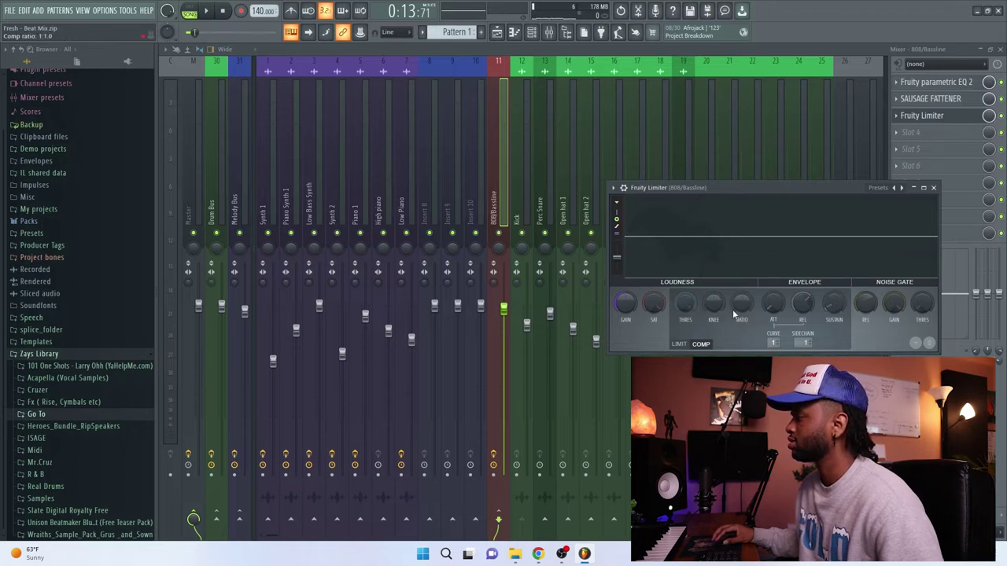
pyautogui.moveTo(750, 189); pyautogui.dragTo(704, 171)
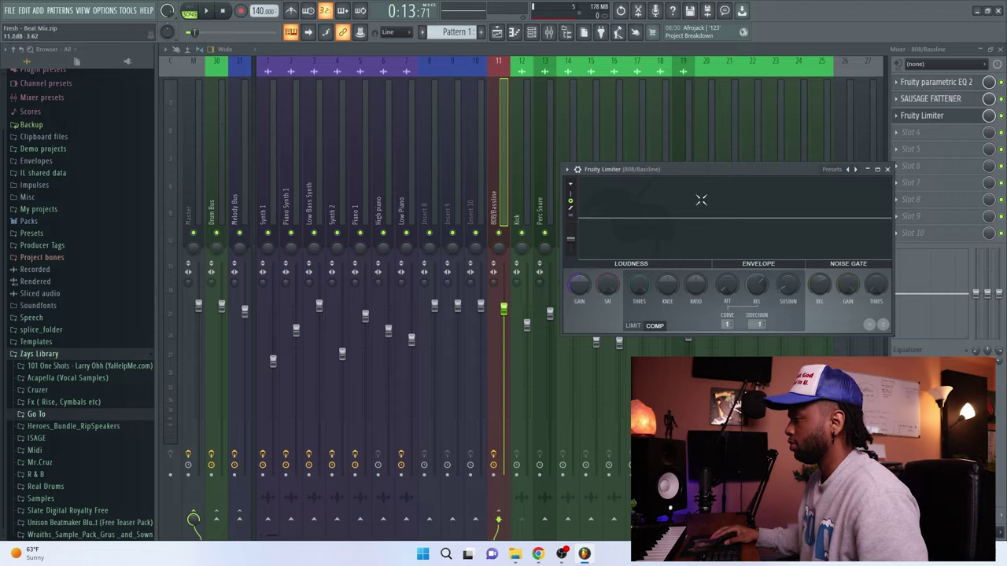
pyautogui.moveTo(704, 171); pyautogui.dragTo(632, 166)
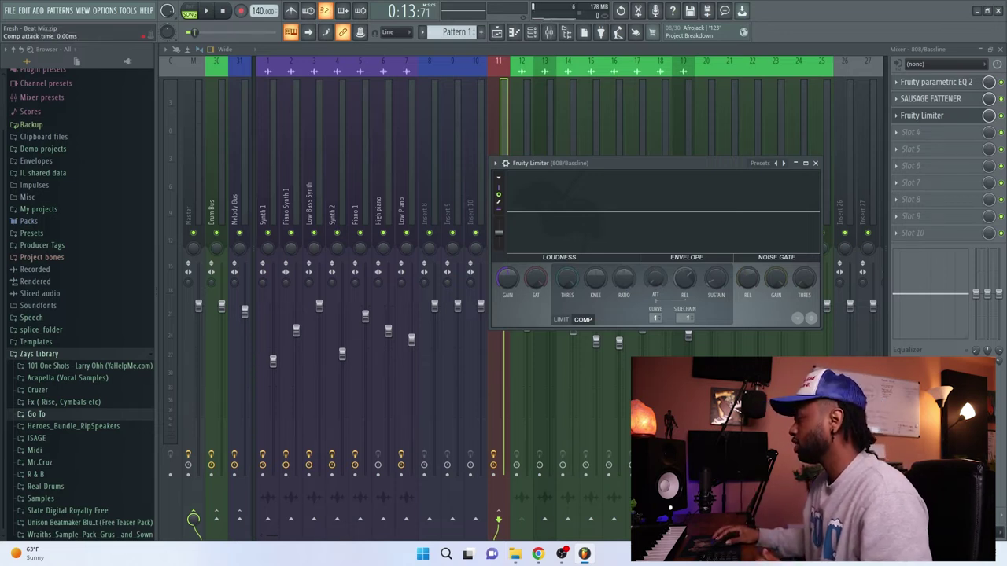
# Reset the compressor's Knee to 0%, lower its Threshold and raise its Ratio to about 3.2:1 while the beat plays
pyautogui.rightClick(595, 281)
pyautogui.click(607, 289)
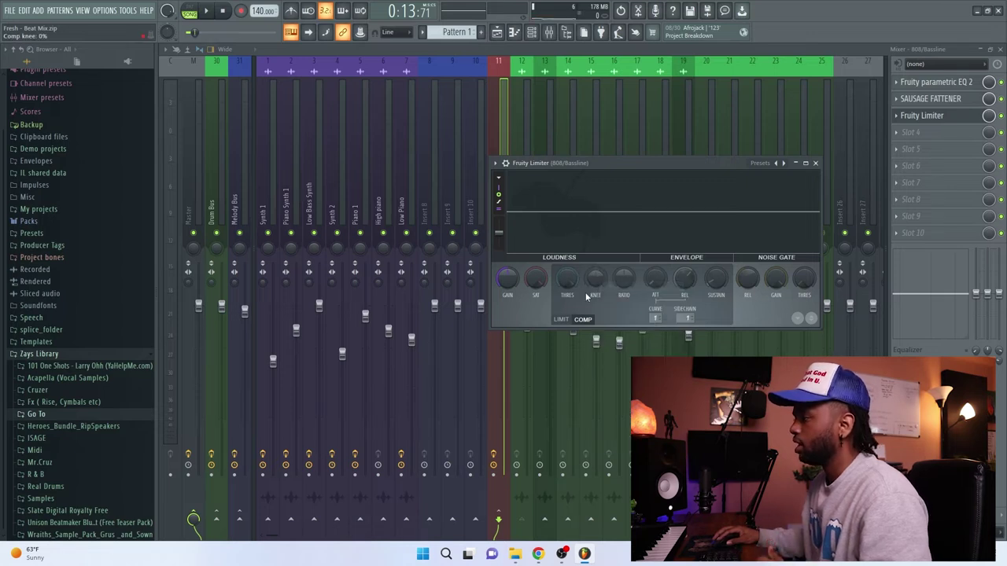
pyautogui.click(209, 12)
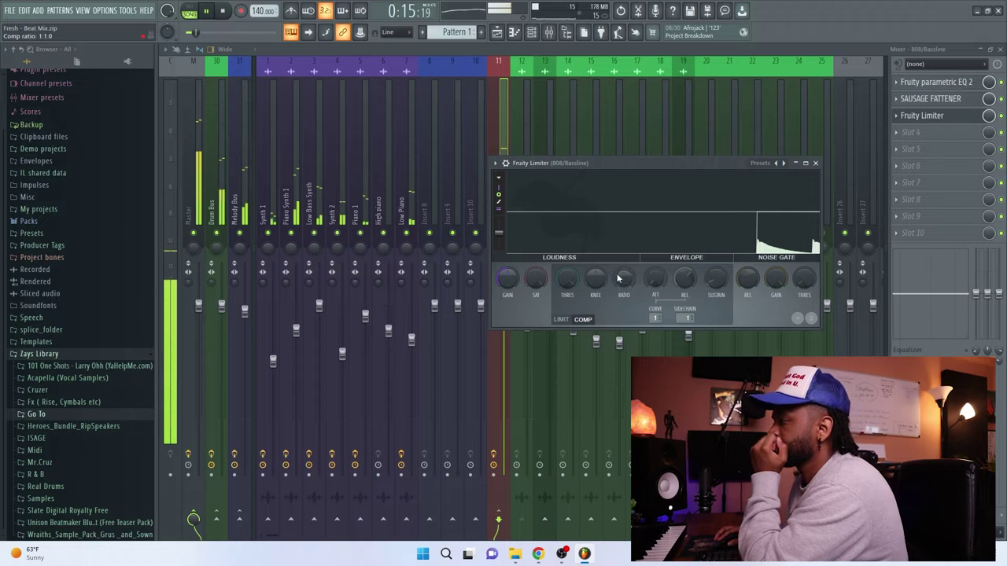
pyautogui.moveTo(566, 279); pyautogui.dragTo(566, 307)
pyautogui.moveTo(624, 276)
pyautogui.mouseDown()
pyautogui.moveTo(624, 267)
pyautogui.moveTo(567, 282)
pyautogui.moveTo(625, 283)
pyautogui.mouseUp()
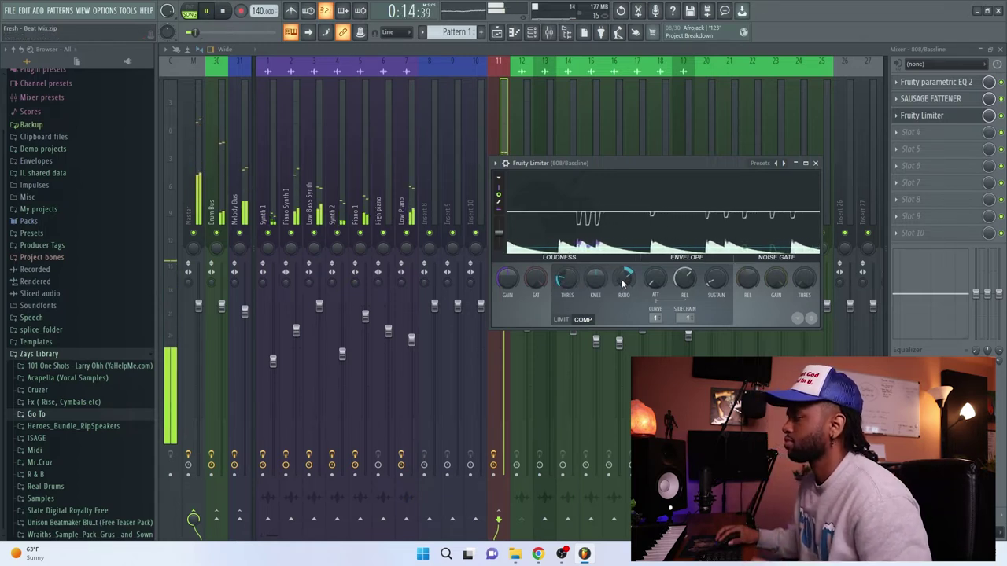
pyautogui.moveTo(624, 289); pyautogui.dragTo(623, 252)
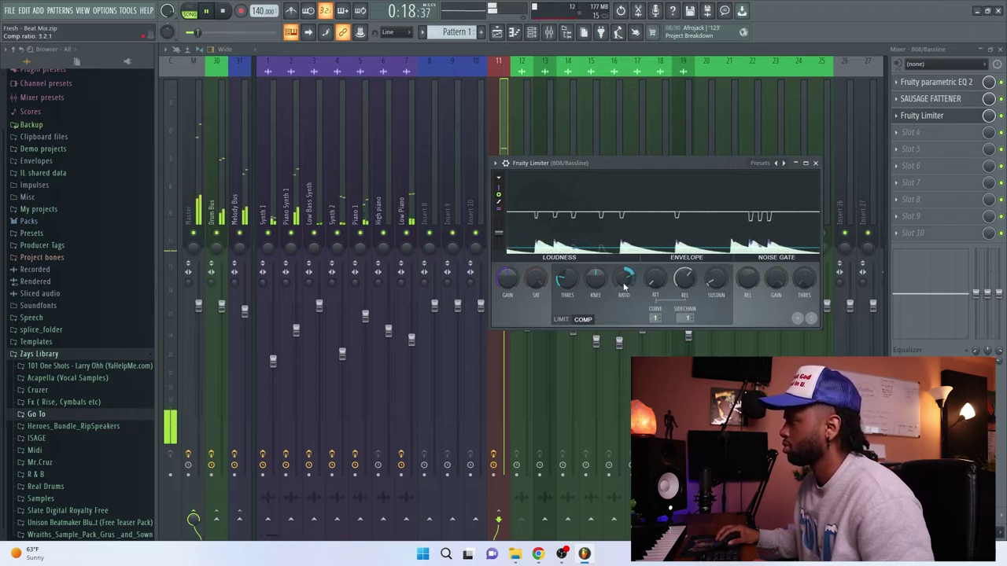
# Fine-tune the compressor's Release and Ratio, set its Threshold to about -21.8 dB, close Fruity Limiter and stop playback
pyautogui.moveTo(687, 282); pyautogui.dragTo(686, 297)
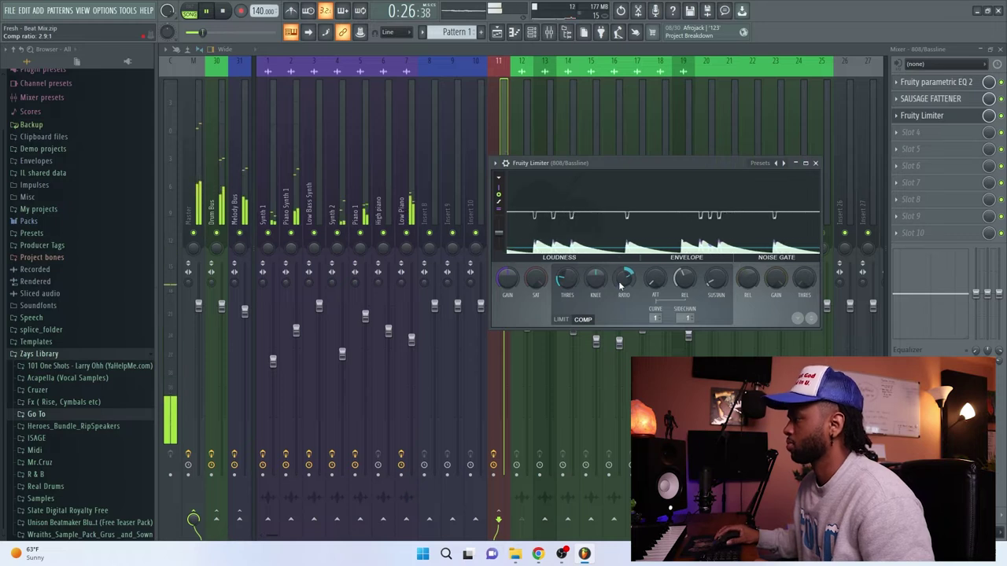
pyautogui.moveTo(566, 279); pyautogui.dragTo(566, 307)
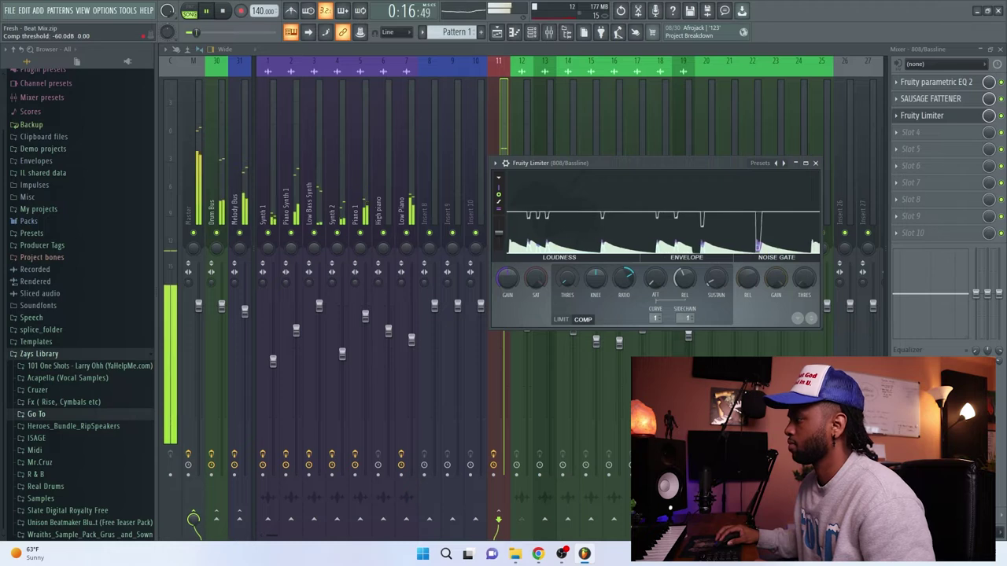
pyautogui.moveTo(567, 279); pyautogui.dragTo(567, 275)
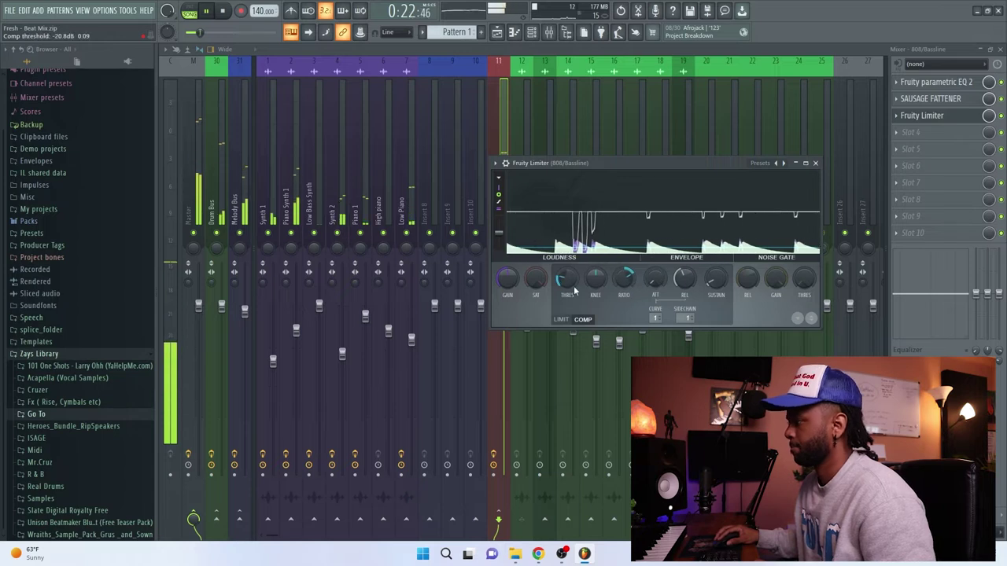
pyautogui.moveTo(684, 279); pyautogui.dragTo(685, 284)
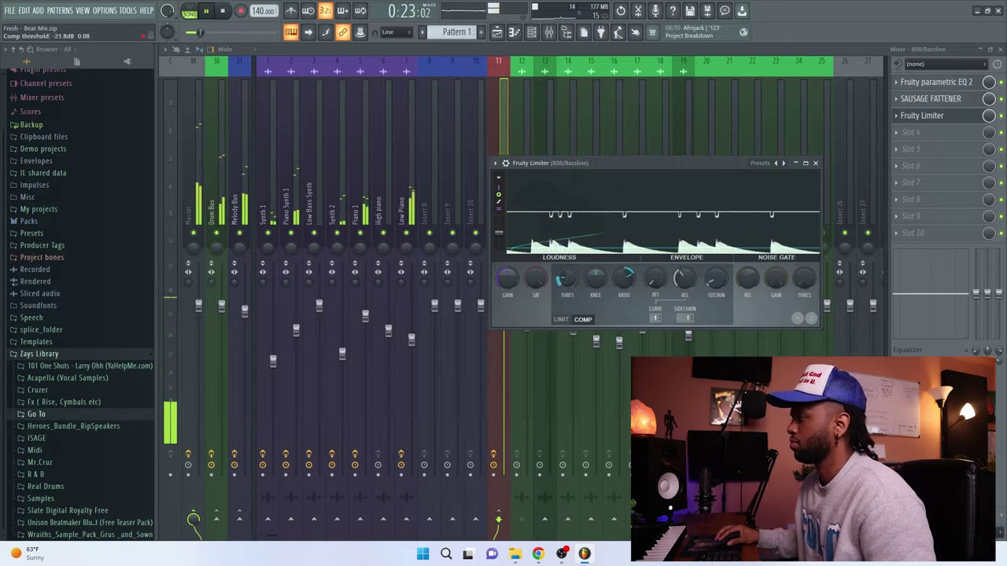
pyautogui.moveTo(566, 279); pyautogui.dragTo(567, 281)
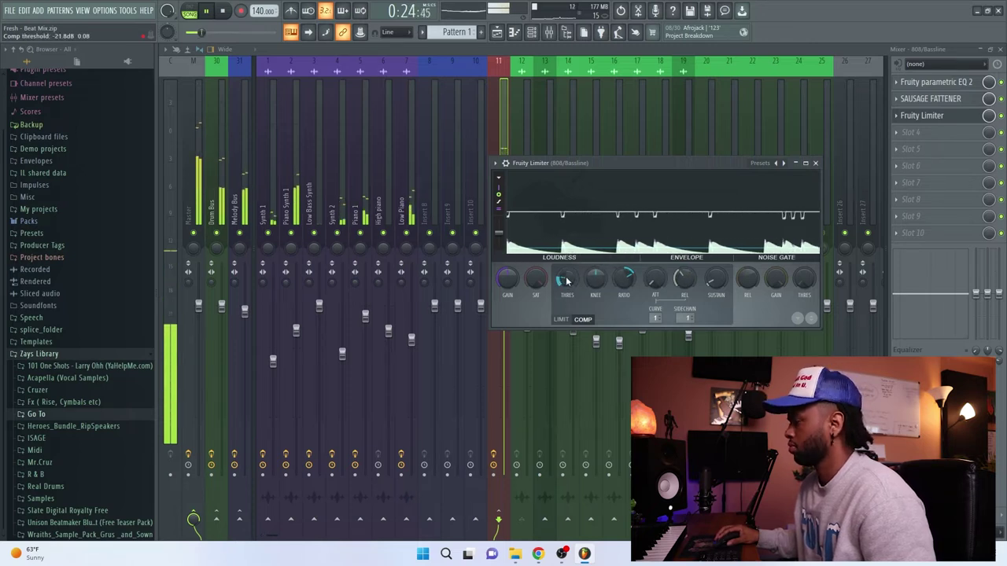
pyautogui.click(815, 164)
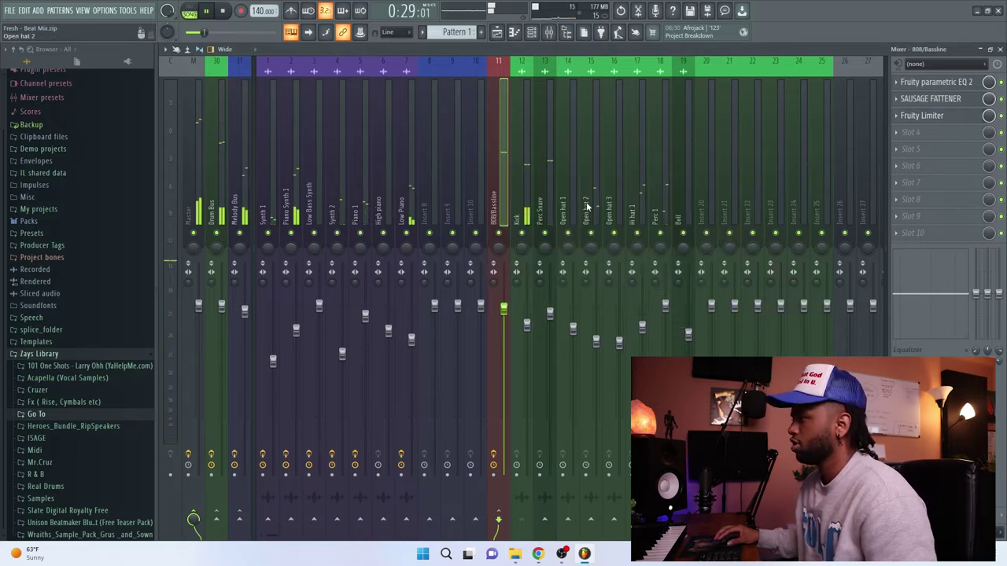
pyautogui.press('space')
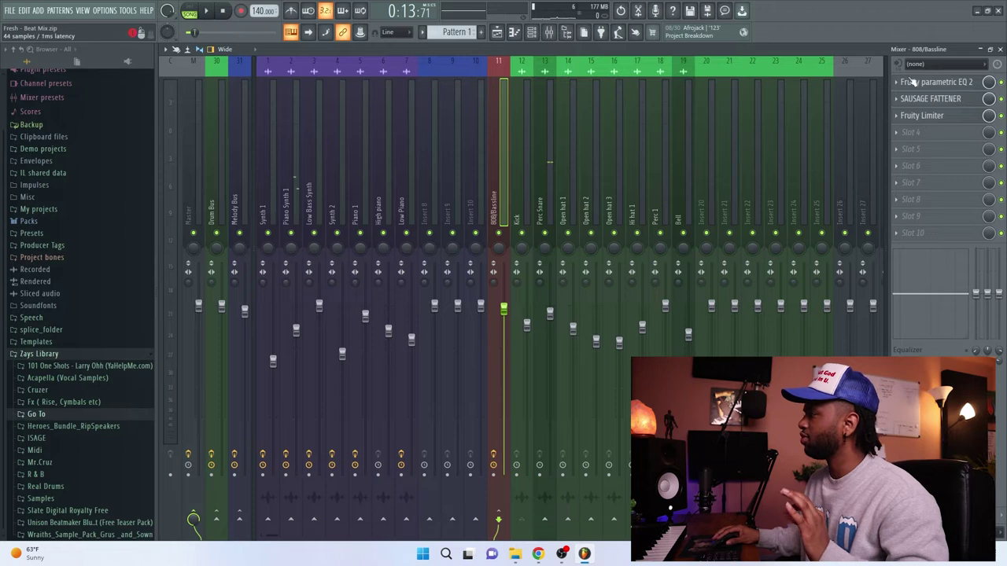
# Reopen Fruity Limiter on the 808/Bassline track and play the beat briefly to review its compression settings
pyautogui.click(921, 116)
pyautogui.press('space')
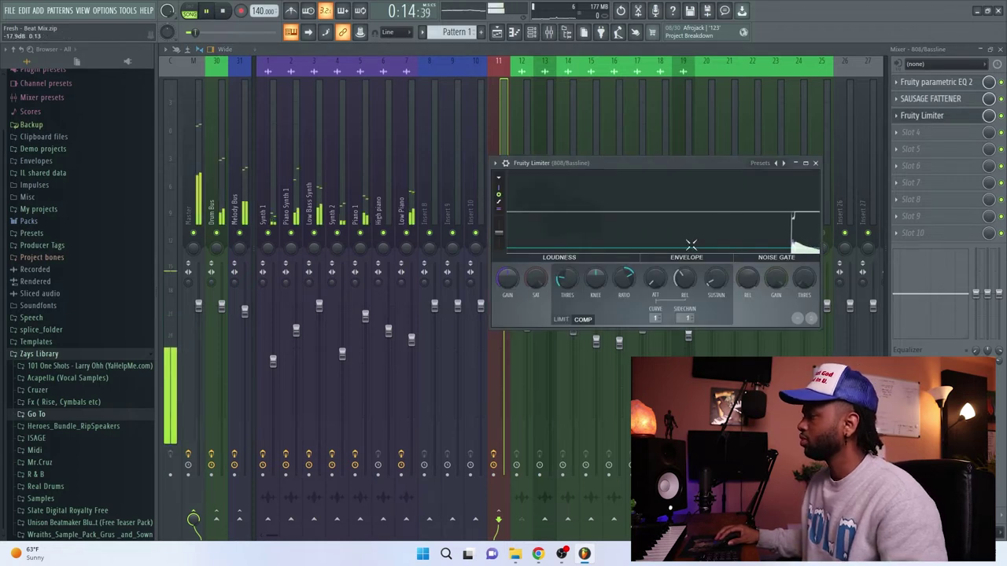
pyautogui.press('space')
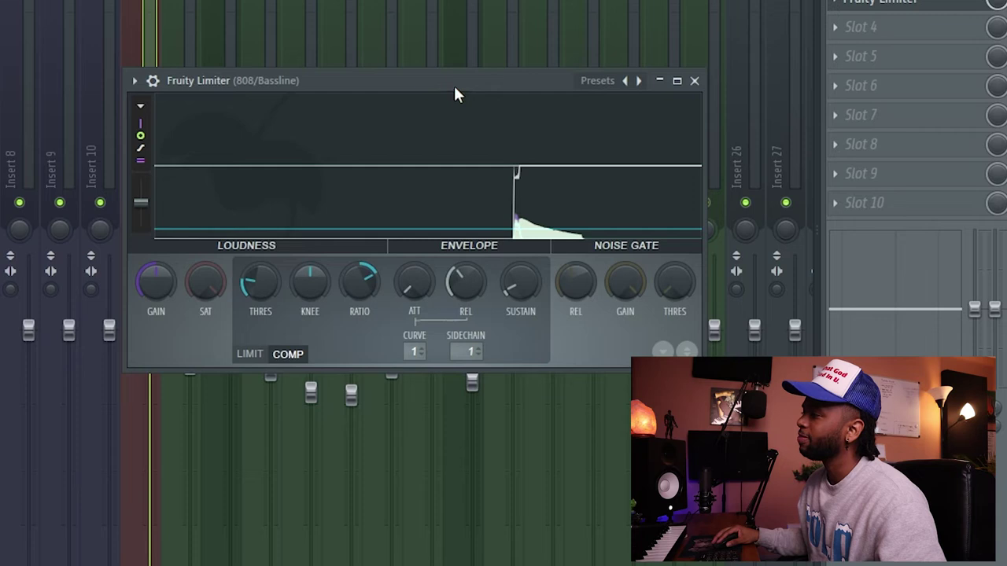
pyautogui.moveTo(452, 84); pyautogui.dragTo(376, 85)
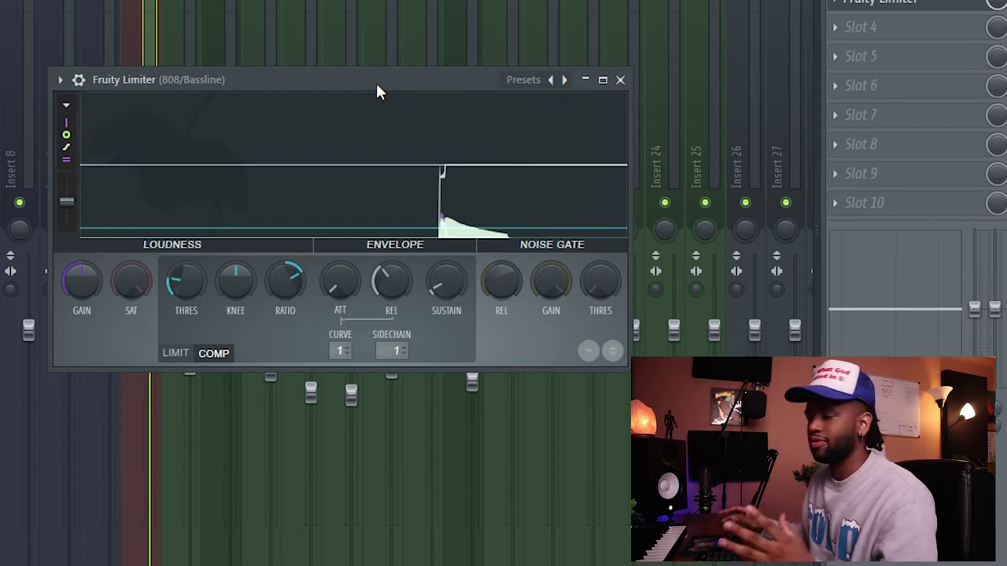
pyautogui.moveTo(377, 86); pyautogui.dragTo(270, 121)
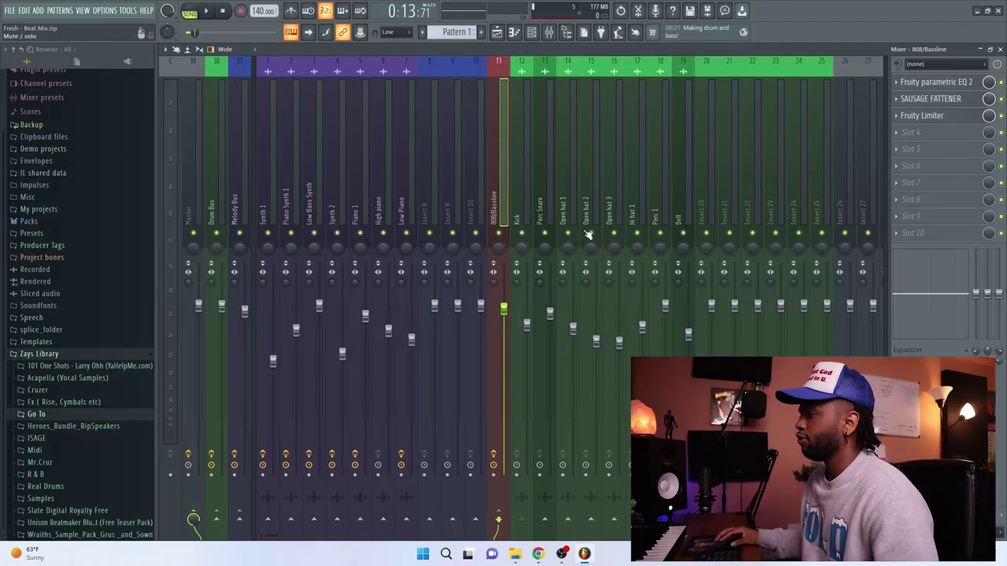
pyautogui.click(646, 198)
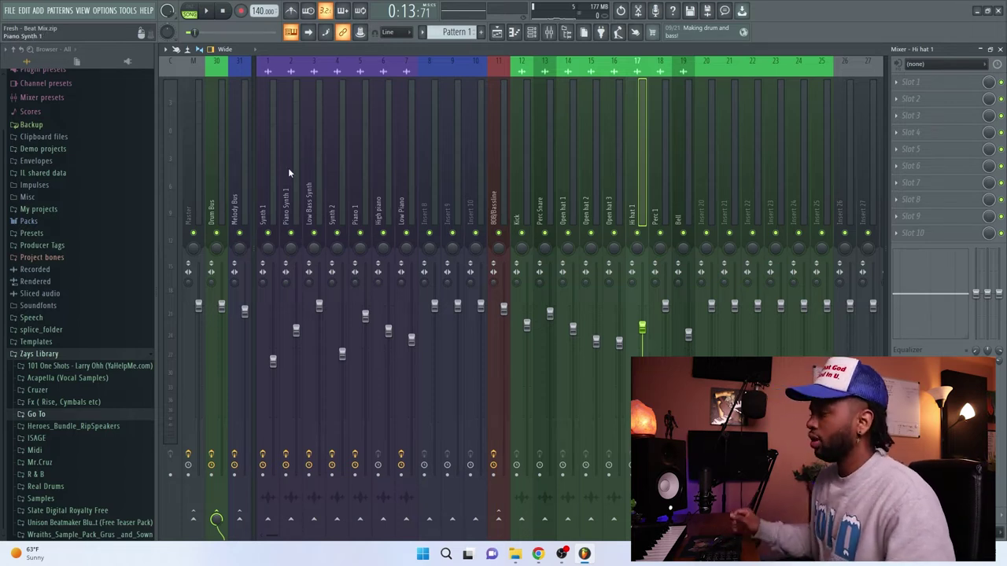
pyautogui.click(265, 249)
pyautogui.scroll(-3, 265, 248)
pyautogui.rightClick(264, 251)
pyautogui.click(274, 257)
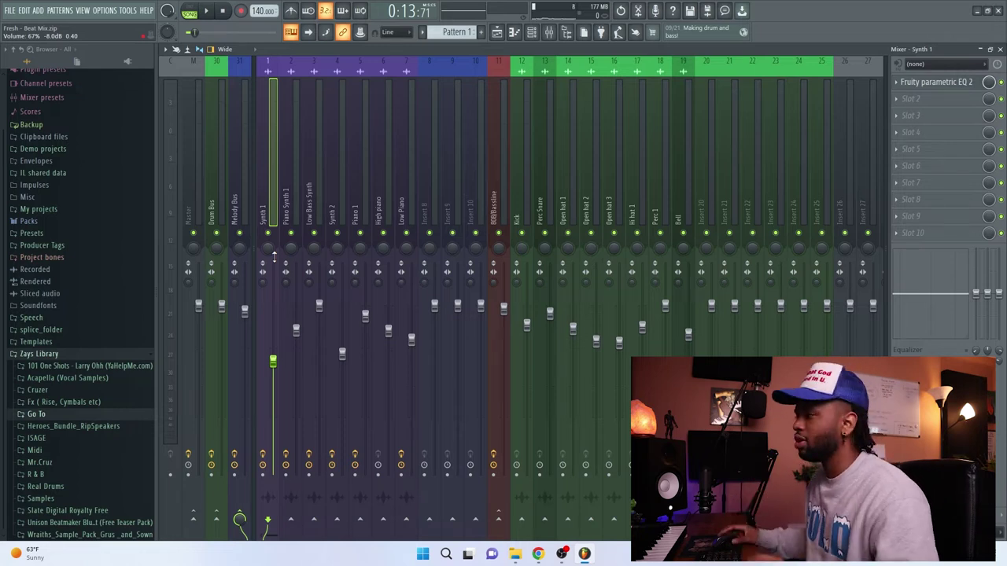
pyautogui.press('space')
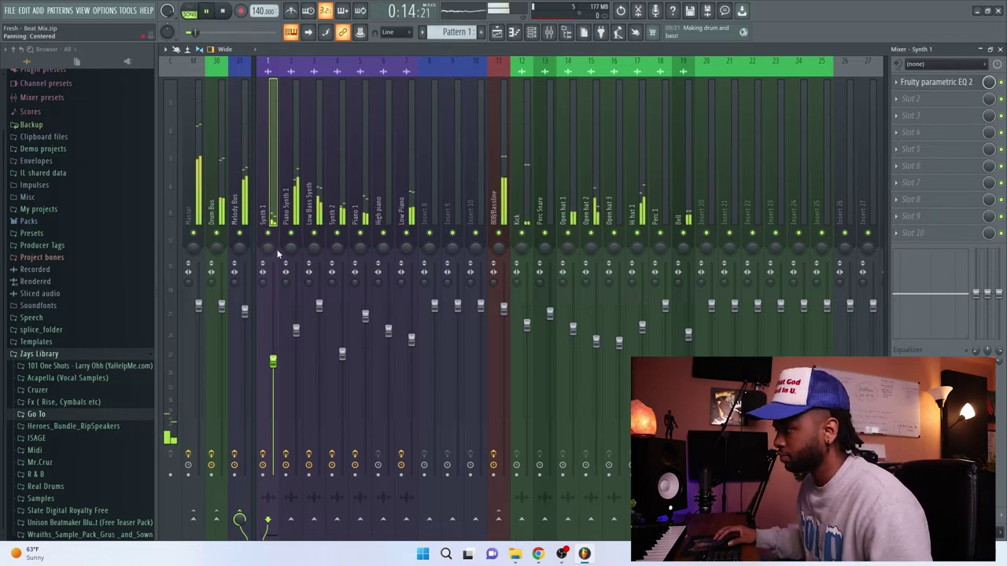
pyautogui.press('space')
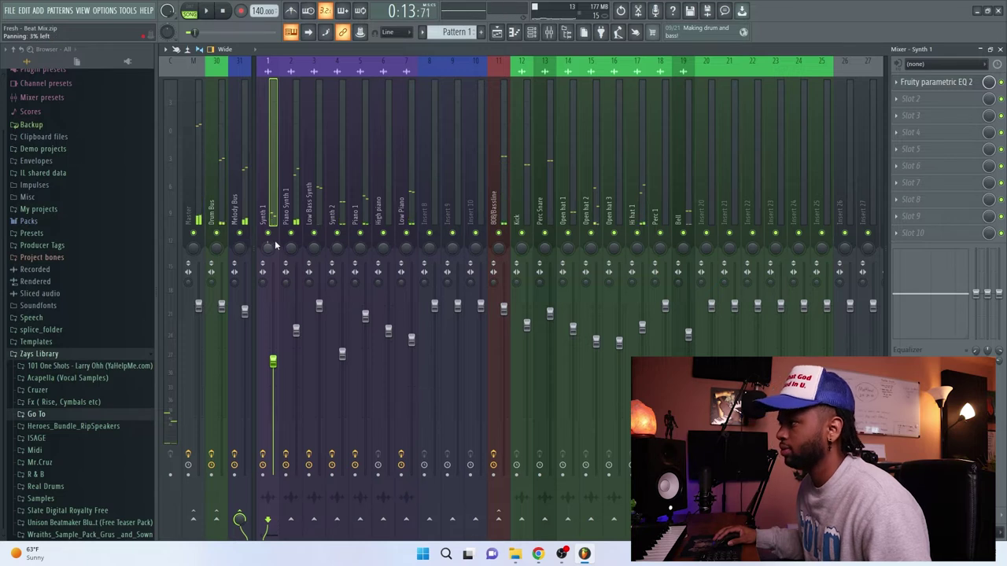
# Solo the Synth 1 track and unmute Synth 2 alongside it while the song plays
pyautogui.keyDown('ctrl'); pyautogui.click(268, 235); pyautogui.keyUp('ctrl')
pyautogui.rightClick(269, 240)
pyautogui.press('Escape')
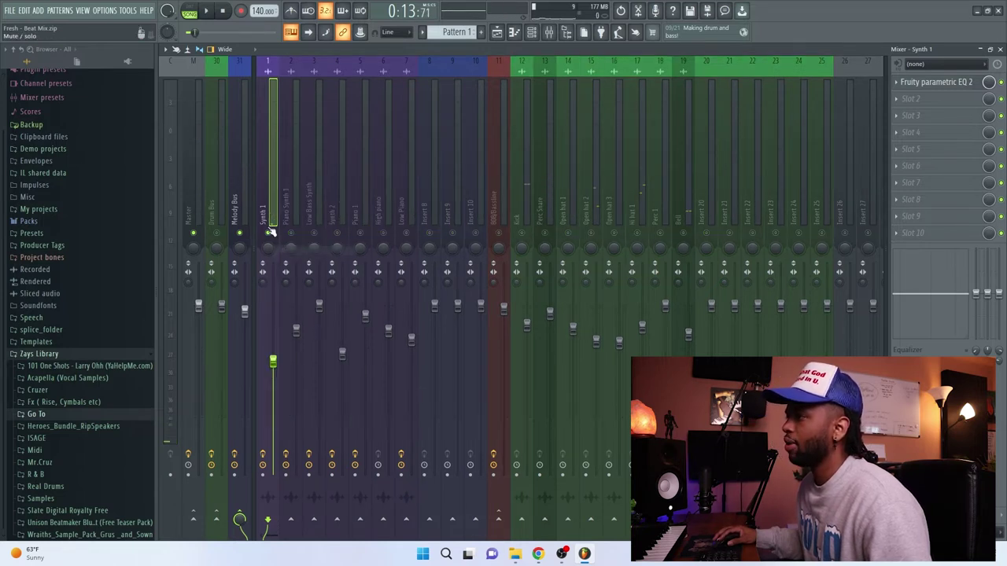
pyautogui.click(290, 235)
pyautogui.press('space')
pyautogui.click(337, 233)
pyautogui.click(291, 234)
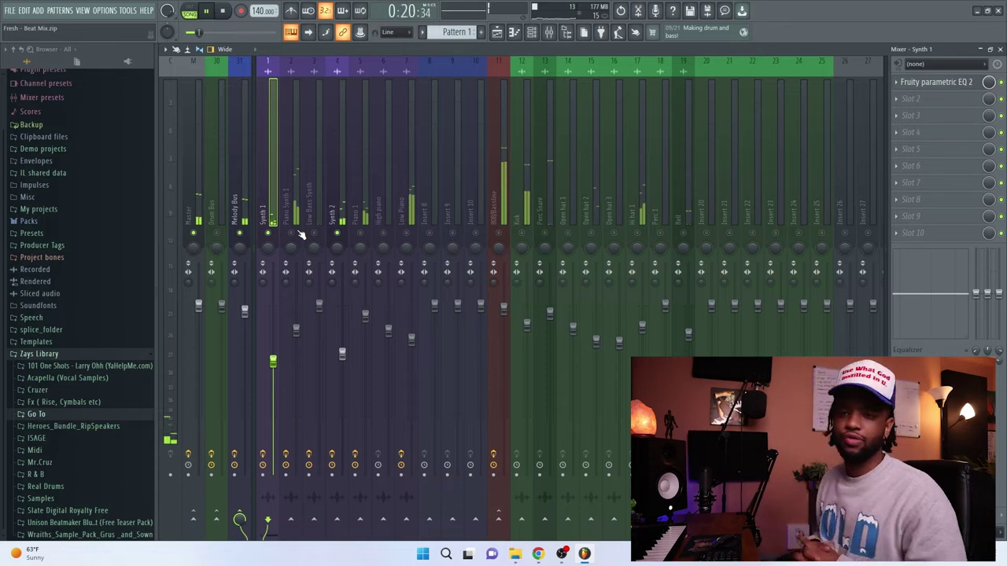
# Compare Synth 1 alone with Synth 1 and Synth 2 together, ending with both tracks playing
pyautogui.press('space')
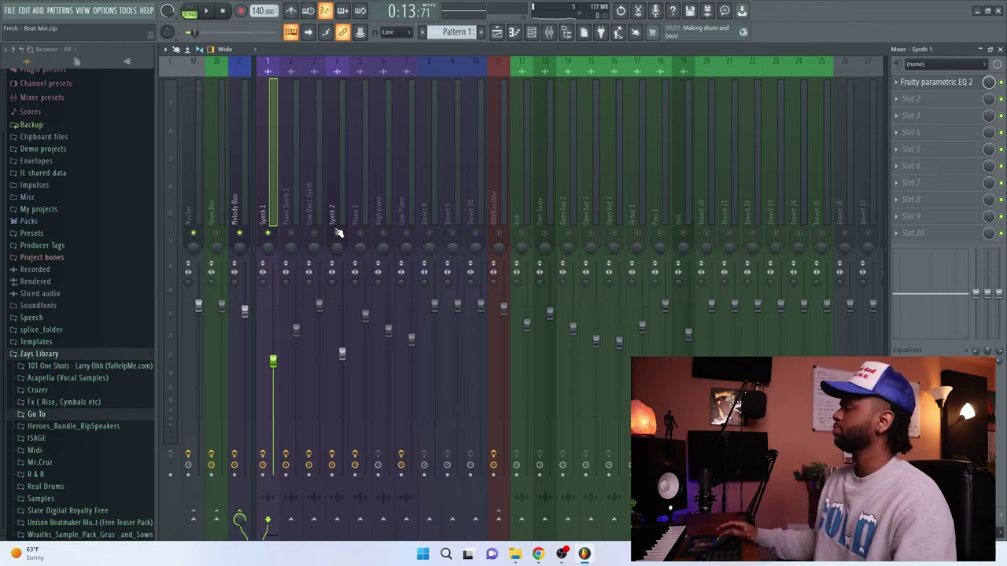
pyautogui.press('space')
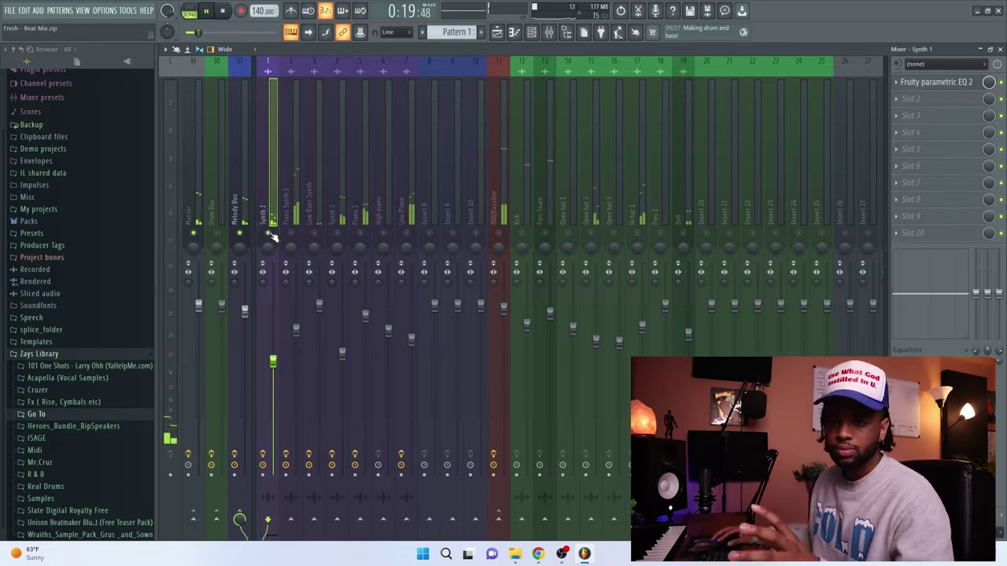
pyautogui.press('space')
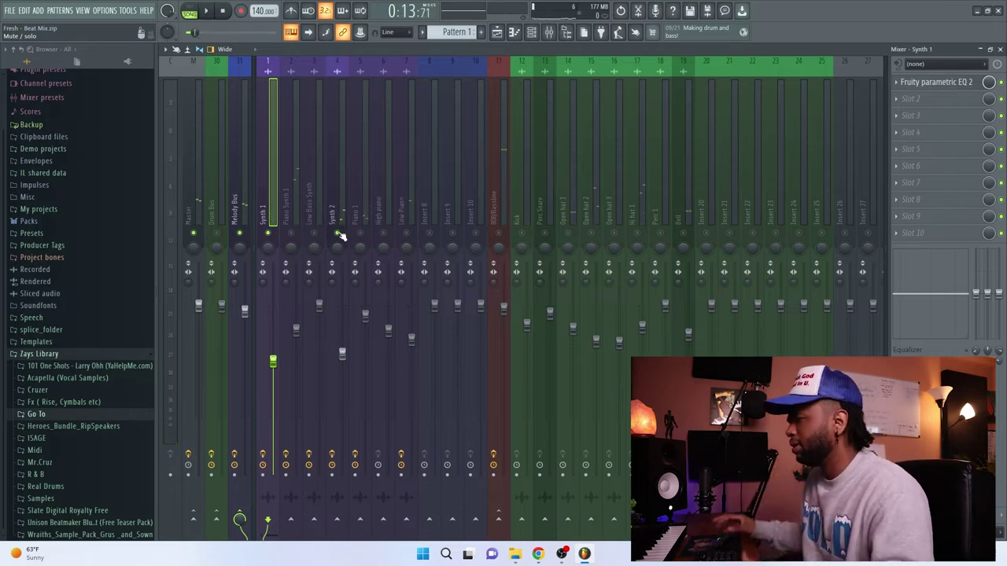
pyautogui.press('space')
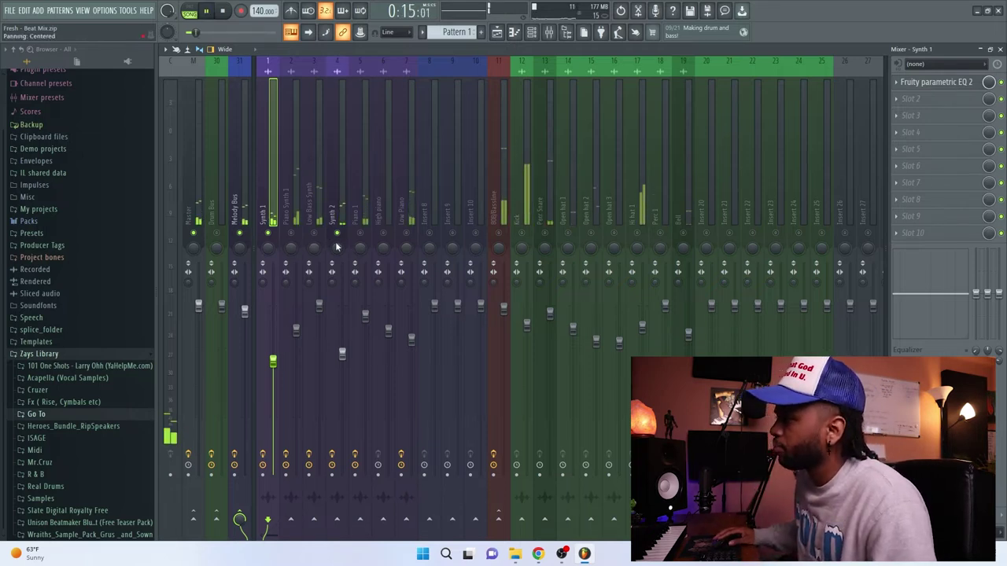
# Pan Synth 1 about 38% left and Synth 2 about 41% right
pyautogui.moveTo(269, 249); pyautogui.dragTo(269, 272)
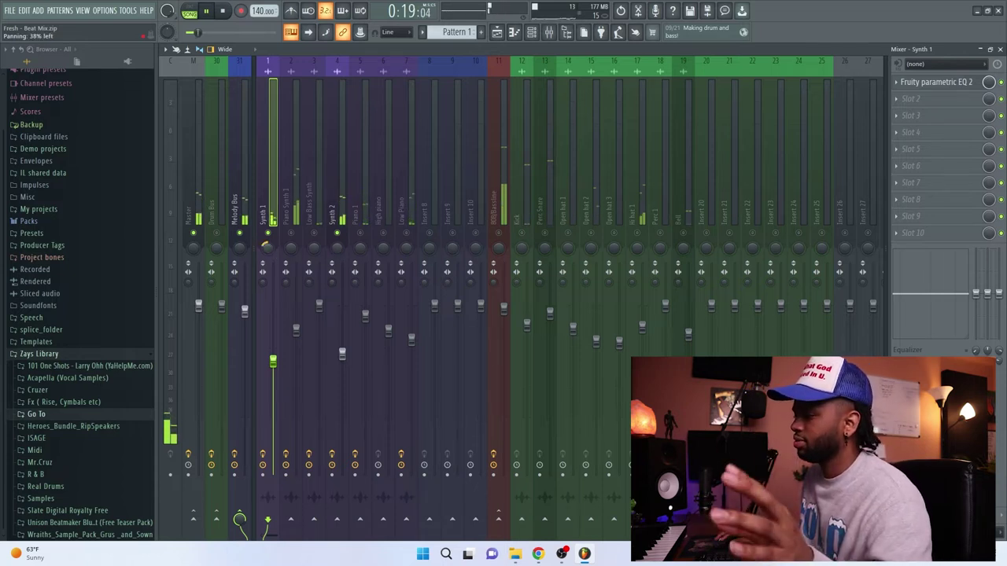
pyautogui.moveTo(341, 245); pyautogui.dragTo(341, 223)
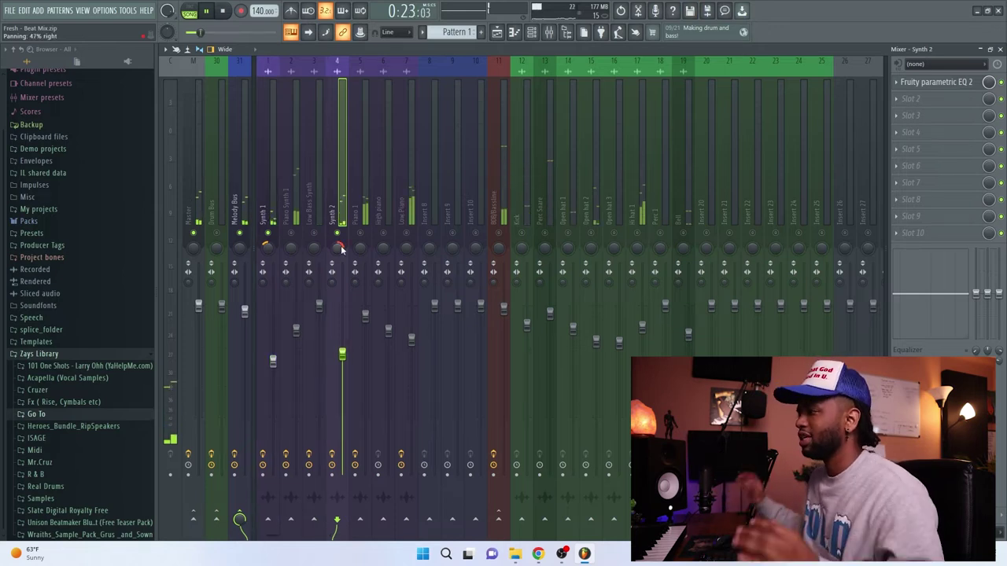
pyautogui.moveTo(338, 246); pyautogui.dragTo(338, 234)
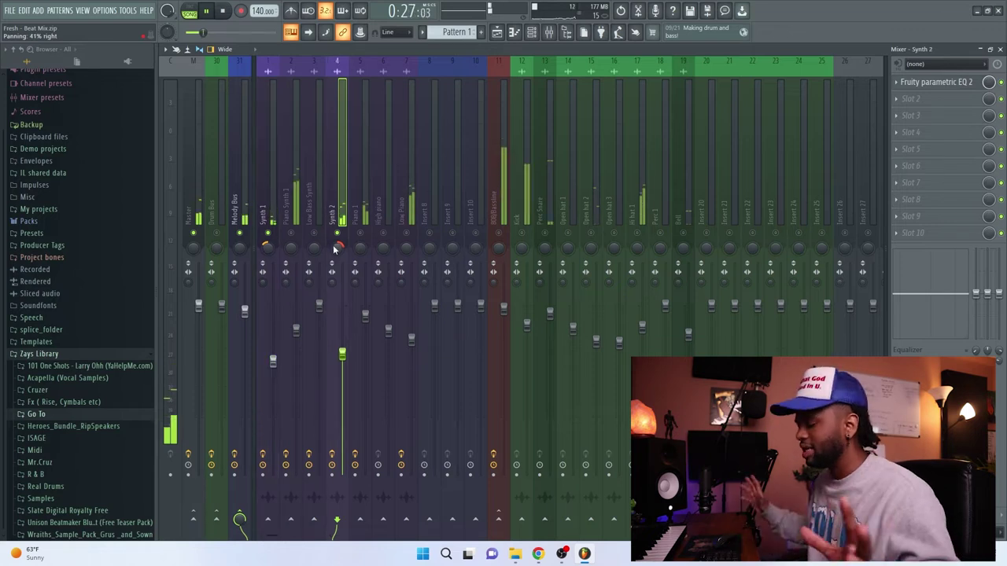
# Save the project and play the full beat with all tracks unmuted to check the synth panning
pyautogui.hotkey('ctrl', 's')
pyautogui.press('space')
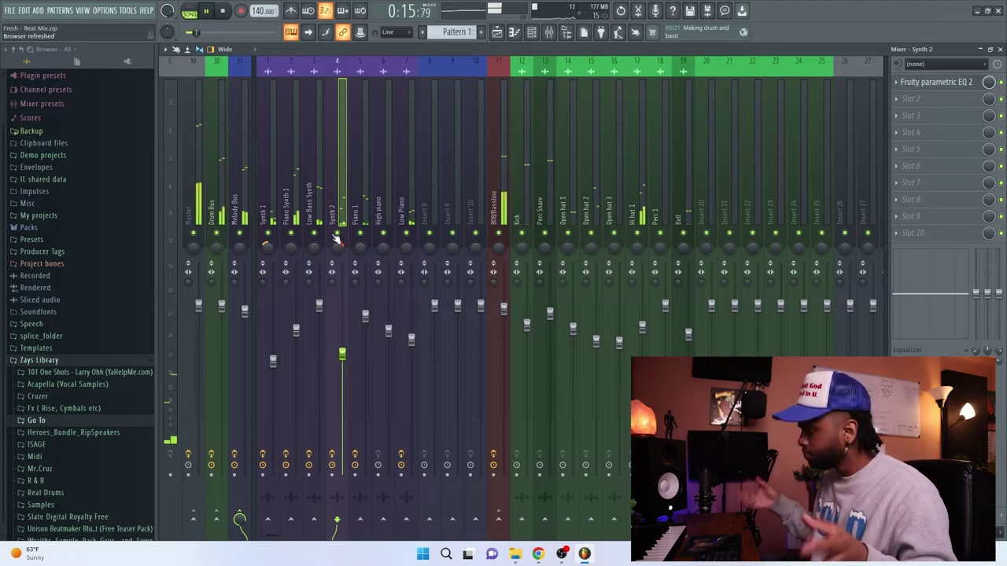
pyautogui.press('space')
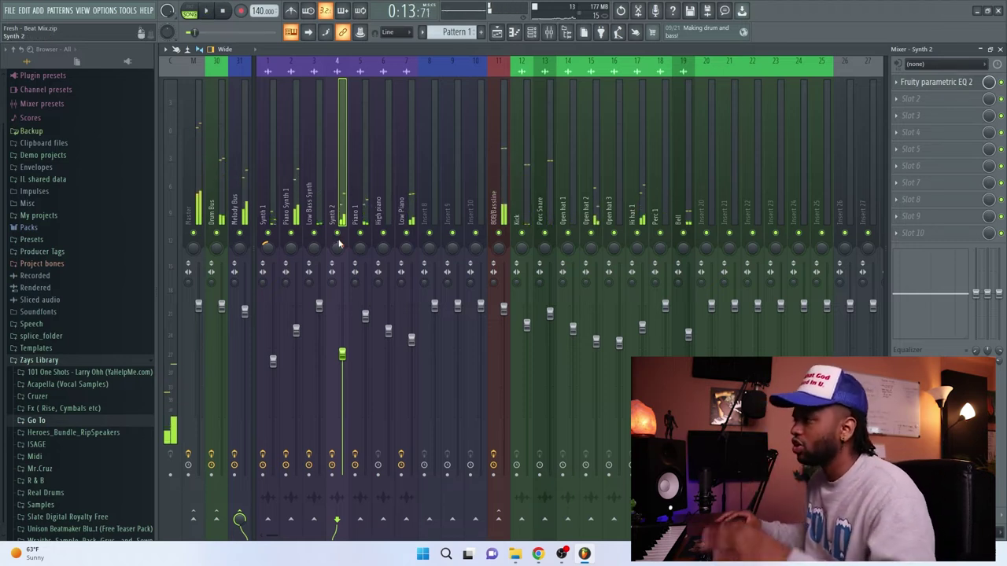
pyautogui.press('space')
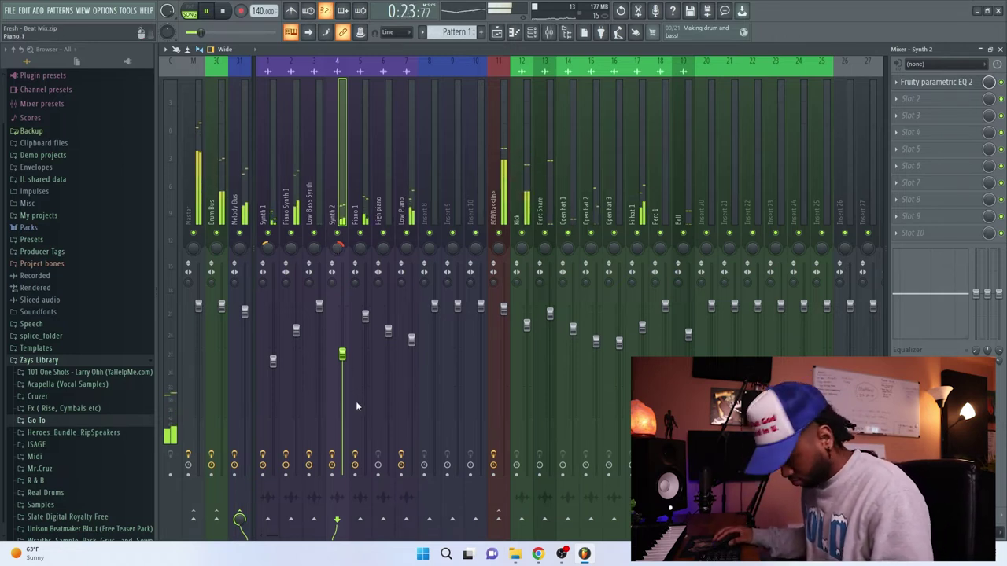
pyautogui.press('space')
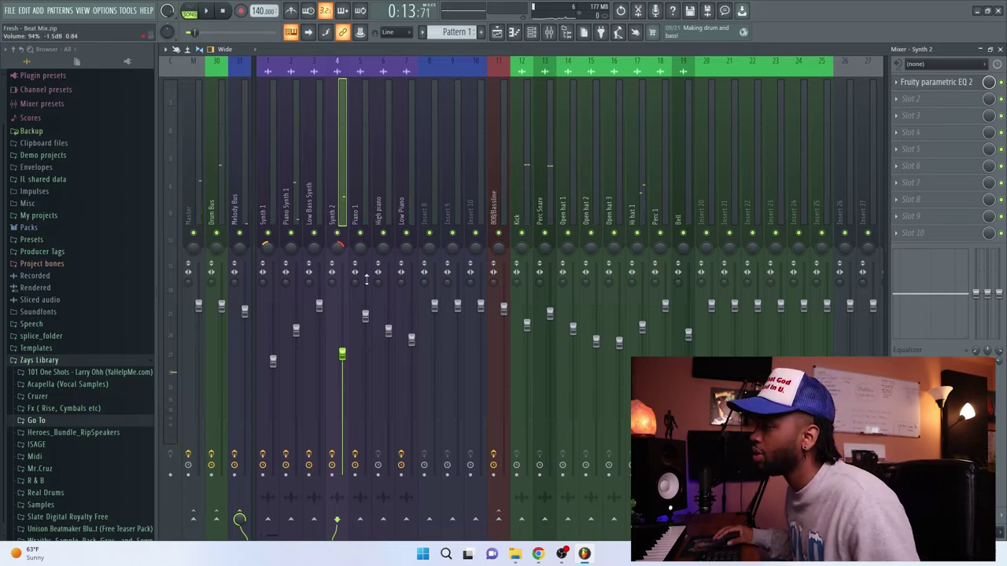
# Try 16% stereo separation on the Low Bass Synth track and reset the control
pyautogui.click(307, 282)
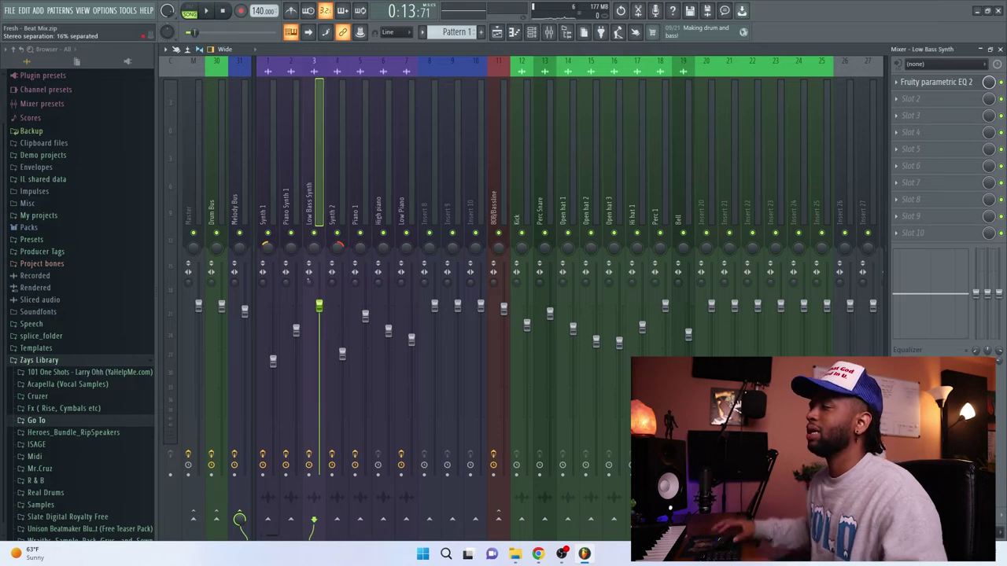
pyautogui.rightClick(309, 288)
pyautogui.click(325, 295)
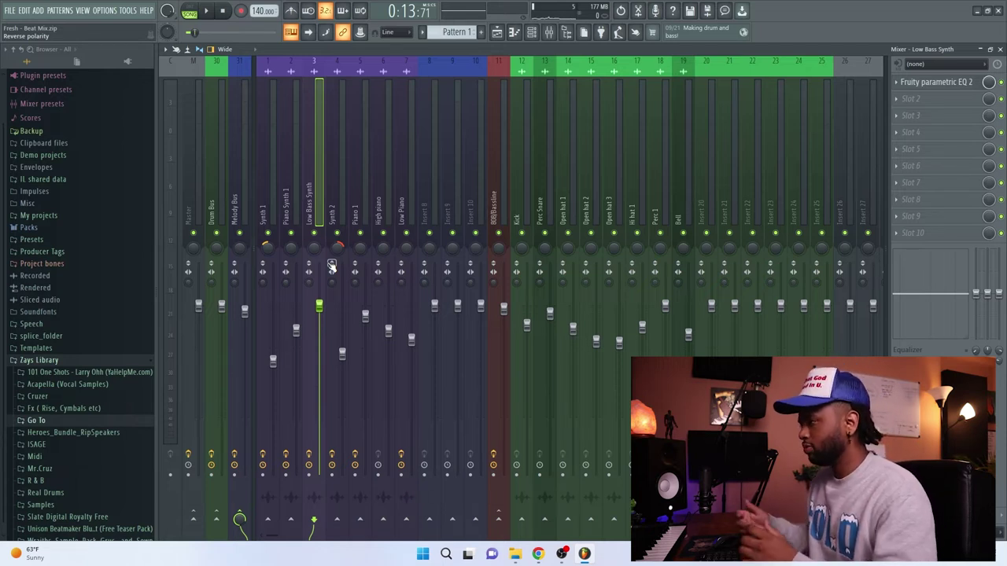
# Play the beat and solo Piano 1, Piano Synth 1 and Low Piano in turn, ending with Piano 1 soloed
pyautogui.press('space')
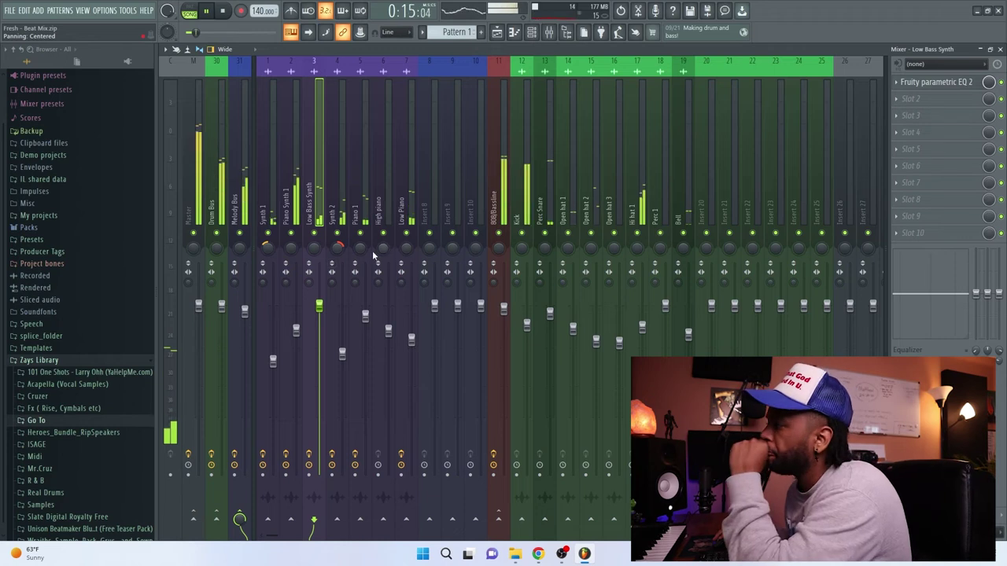
pyautogui.rightClick(360, 234)
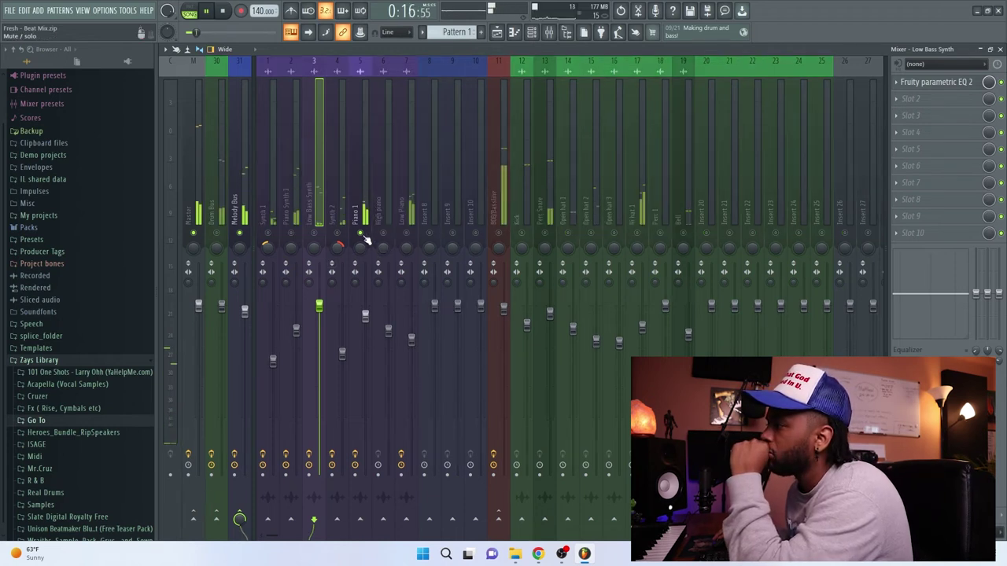
pyautogui.rightClick(292, 235)
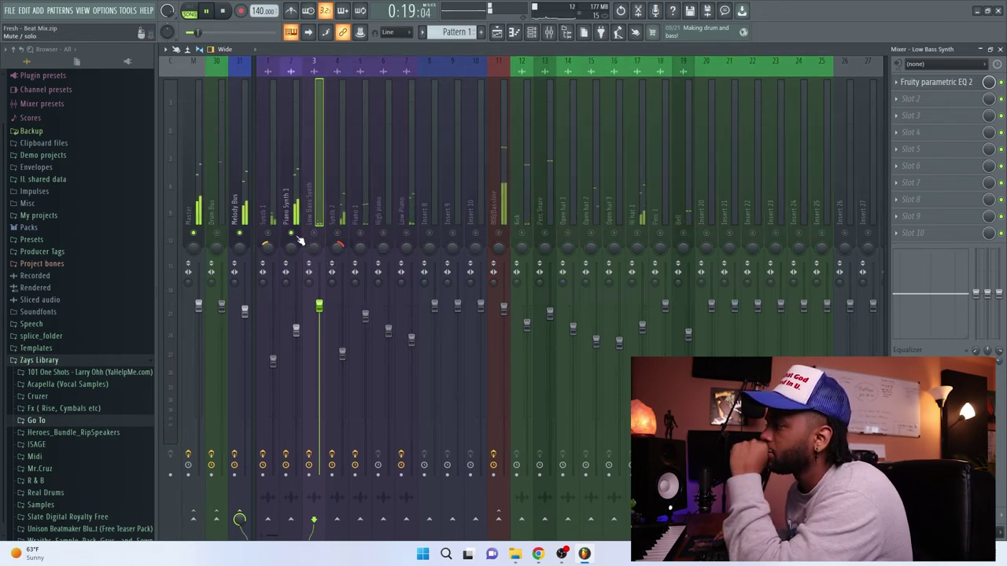
pyautogui.rightClick(360, 234)
pyautogui.rightClick(405, 236)
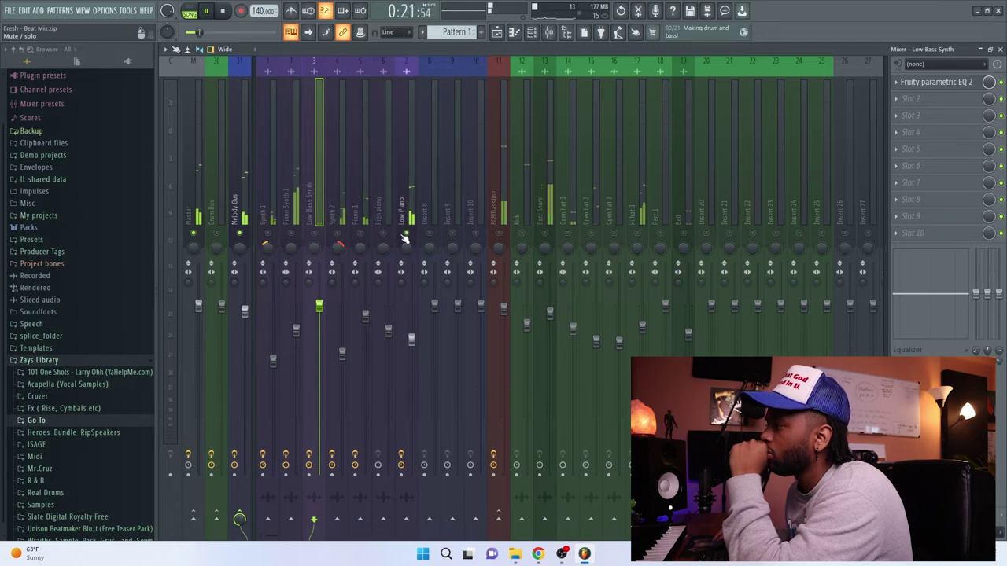
pyautogui.rightClick(360, 234)
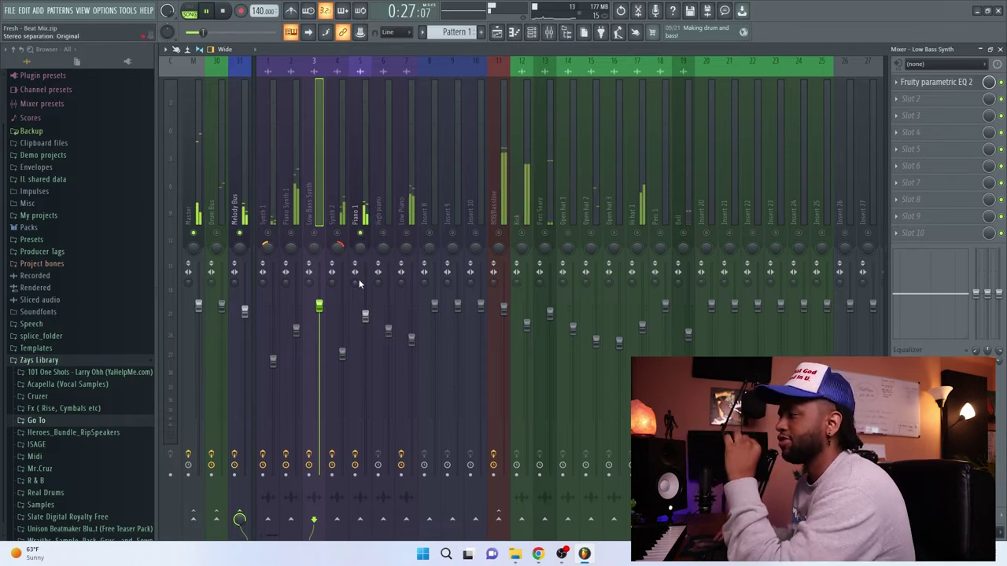
# Widen Piano 1's stereo separation to about 69% separated and lower its volume to about 90%
pyautogui.moveTo(354, 284); pyautogui.dragTo(354, 280)
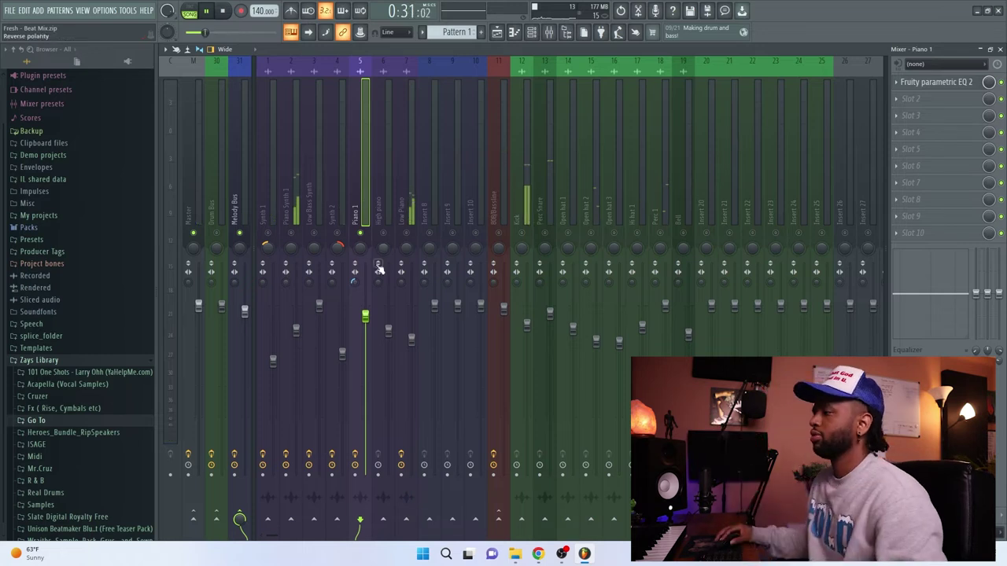
pyautogui.press('space')
pyautogui.press('space')
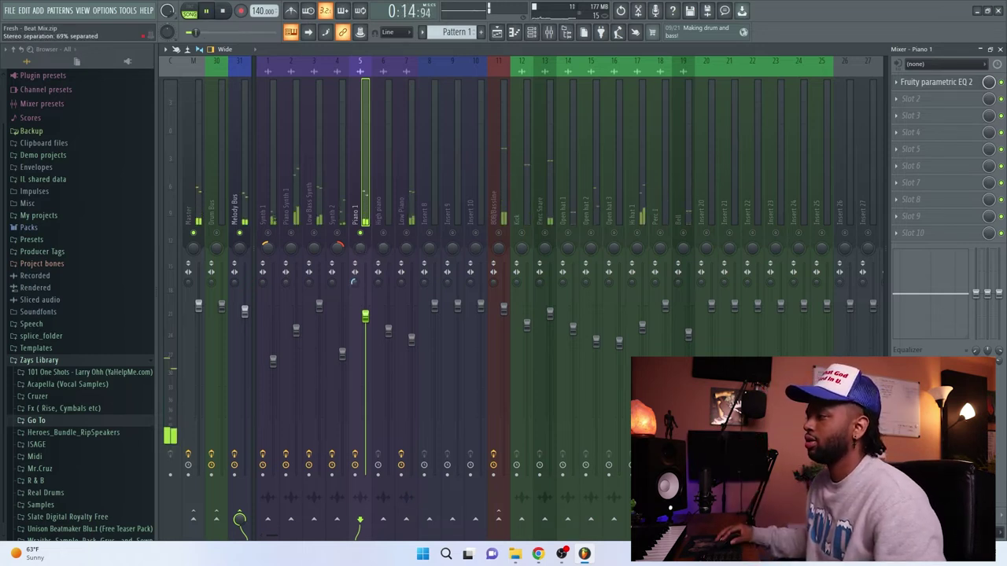
pyautogui.moveTo(365, 316); pyautogui.dragTo(365, 324)
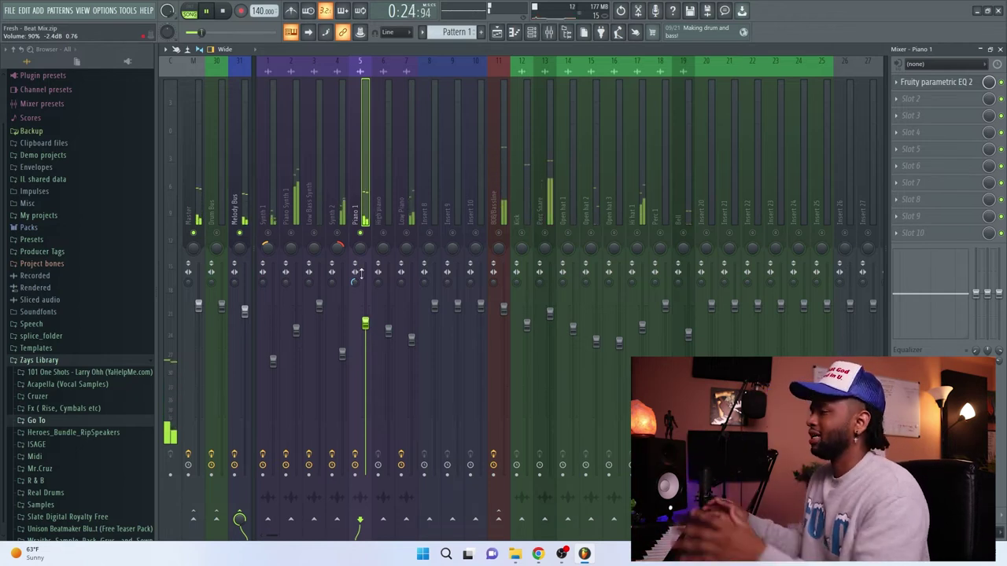
pyautogui.press('space')
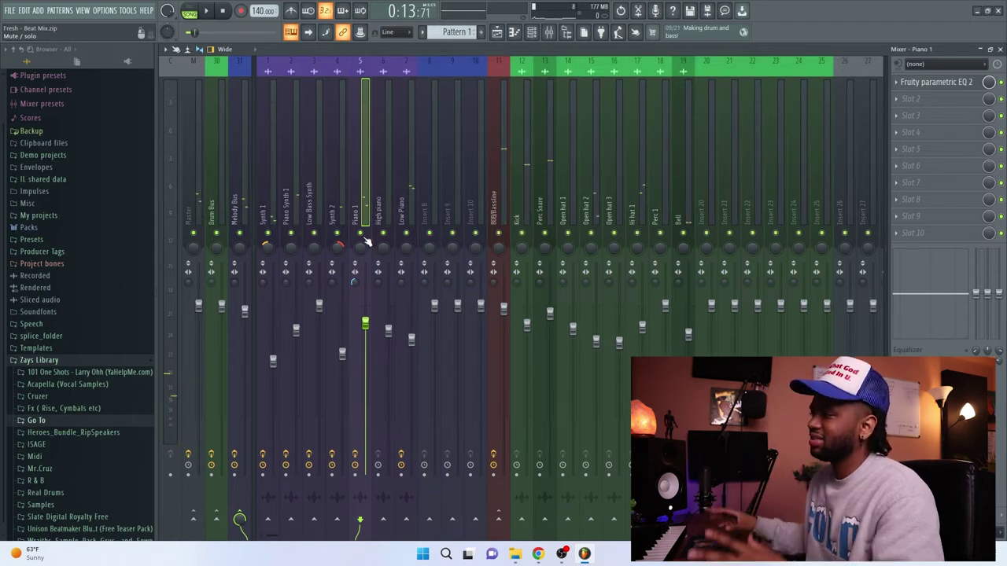
# Lower Piano 1's volume to about 86% (-3.2 dB) while the full beat plays
pyautogui.press('space')
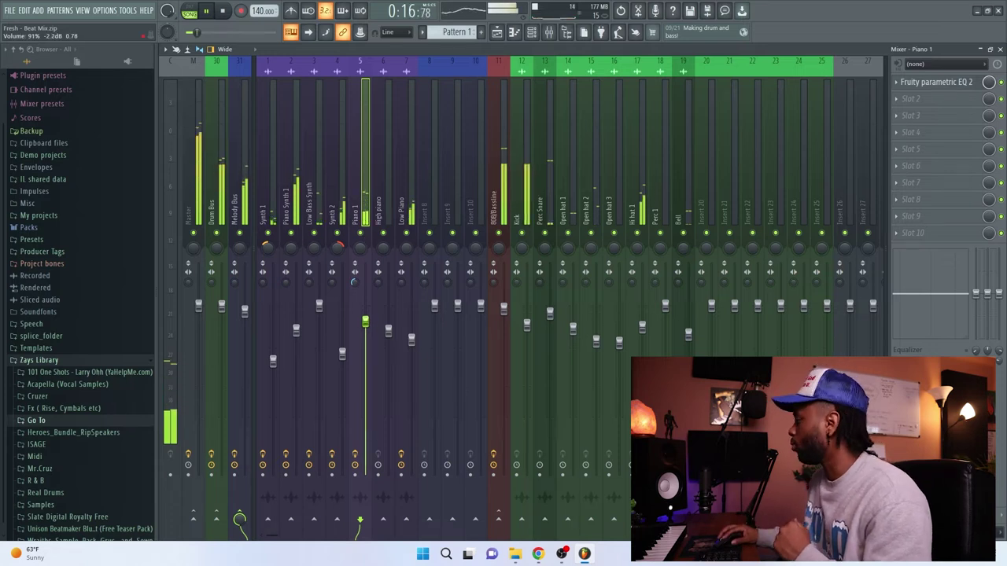
pyautogui.moveTo(365, 323); pyautogui.dragTo(365, 321)
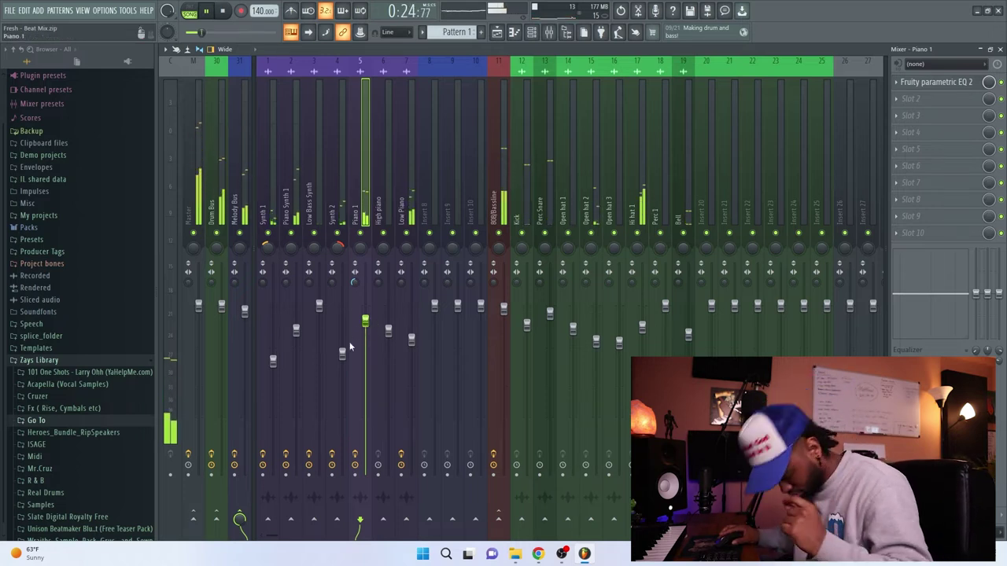
pyautogui.moveTo(365, 321); pyautogui.dragTo(365, 327)
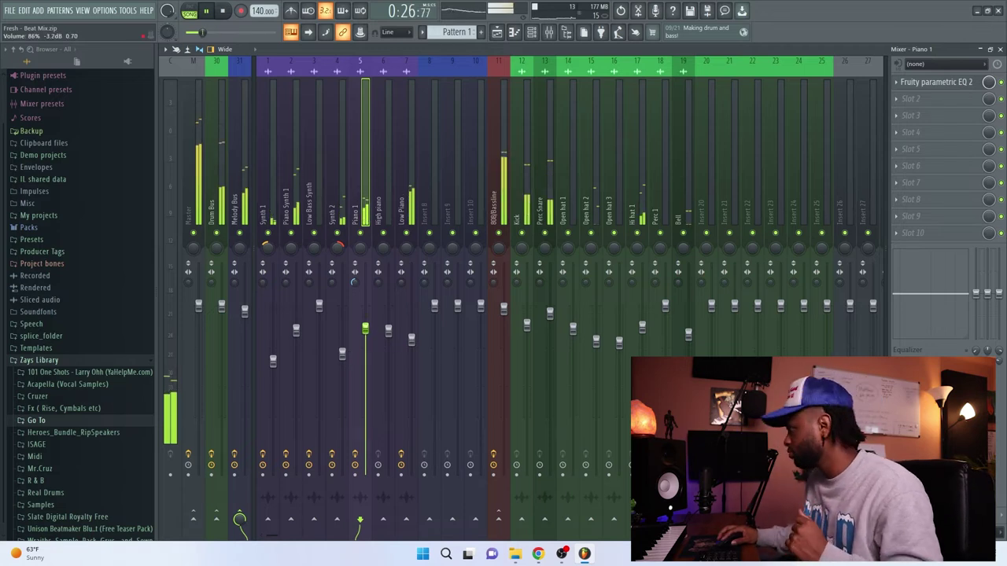
# Open Piano 1's Fruity parametric EQ 2, and shift stereo separation toward merged on the 808/Bassline and Kick tracks
pyautogui.click(936, 82)
pyautogui.moveTo(546, 273); pyautogui.dragTo(558, 273)
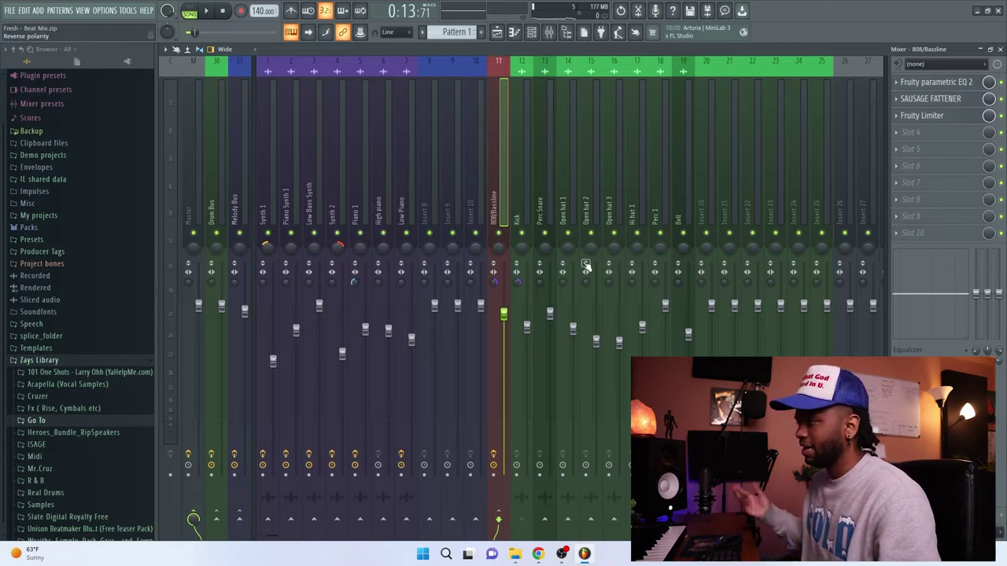
# Play the beat and pan Open hat 1 left, Open hat 2 right, Bell 44% left and Perc 1 68% left
pyautogui.press('space')
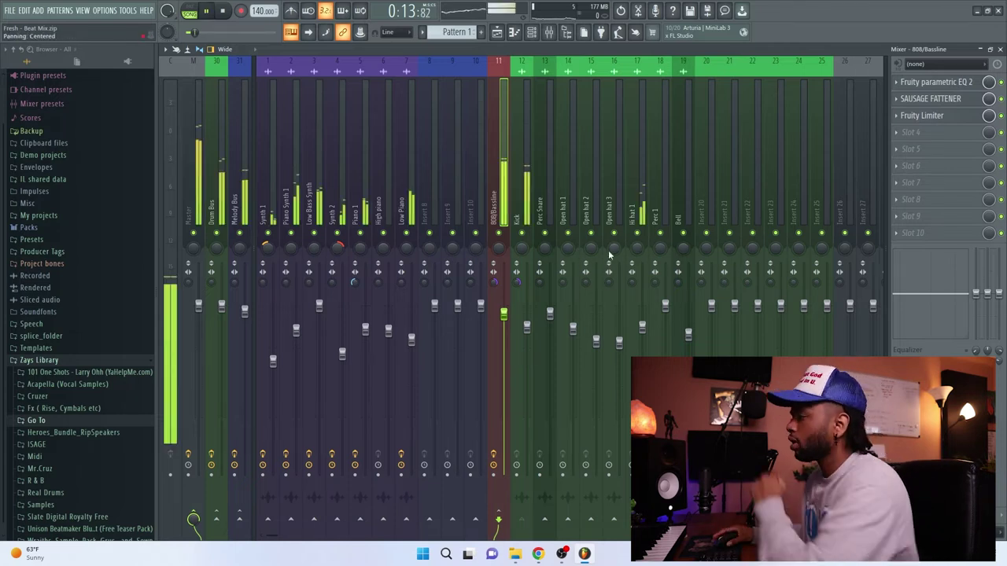
pyautogui.click(570, 252)
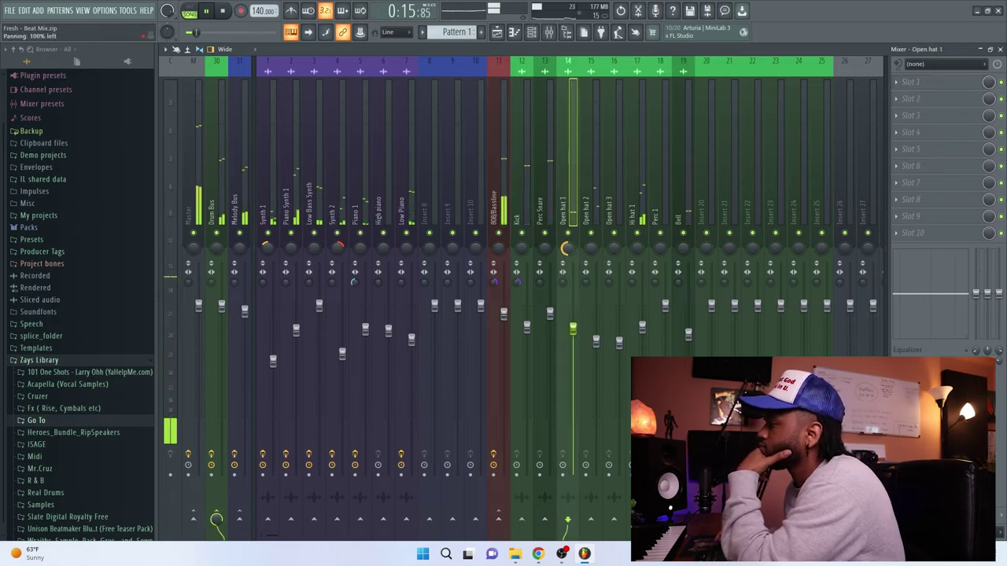
pyautogui.moveTo(586, 250)
pyautogui.mouseDown()
pyautogui.moveTo(577, 250)
pyautogui.moveTo(590, 247)
pyautogui.mouseUp()
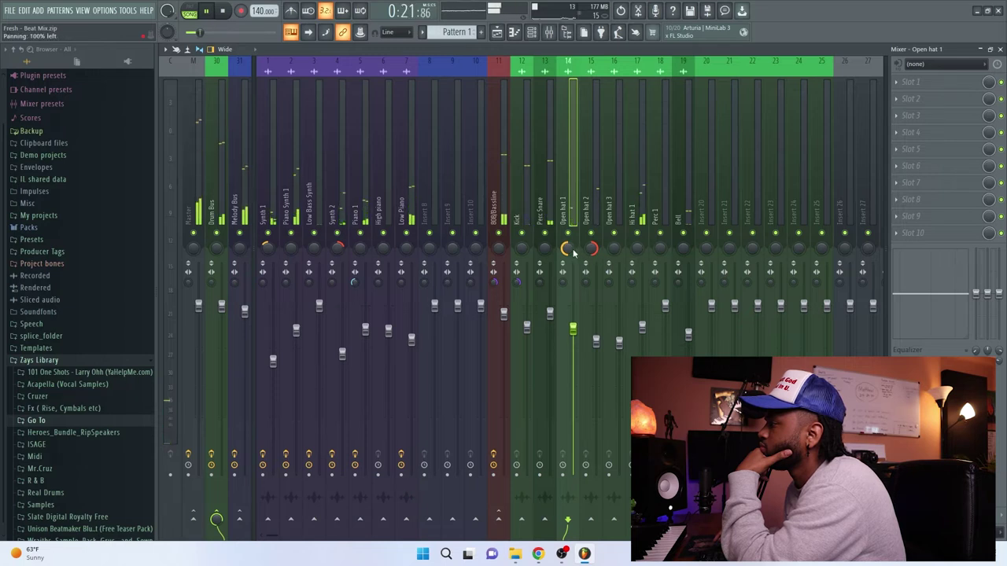
pyautogui.moveTo(571, 249); pyautogui.dragTo(570, 223)
pyautogui.moveTo(682, 247)
pyautogui.mouseDown()
pyautogui.moveTo(681, 264)
pyautogui.moveTo(686, 245)
pyautogui.mouseUp()
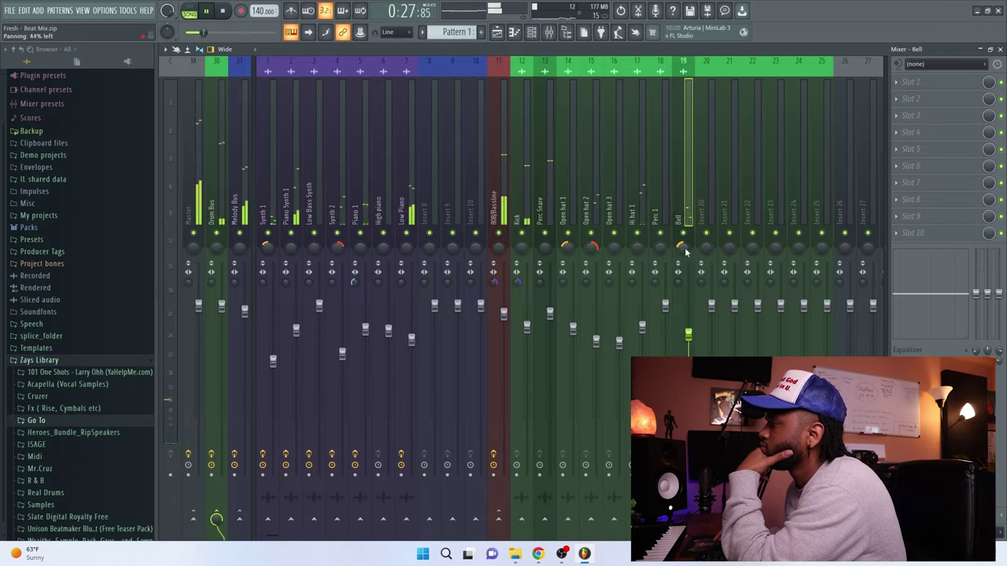
pyautogui.moveTo(662, 248); pyautogui.dragTo(661, 272)
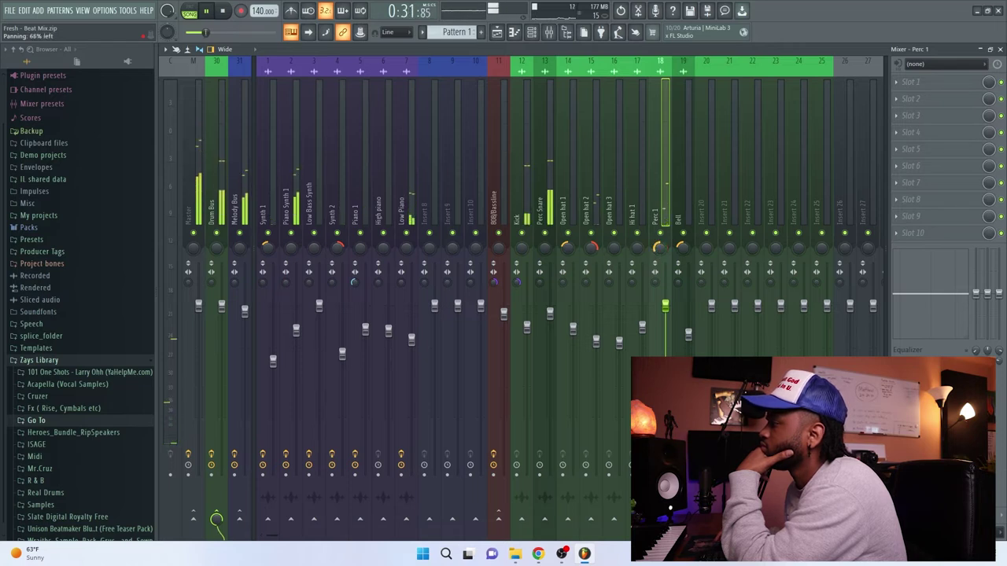
# Center Open hat 1's panning, then pan Open hat 2 77% left and Perc 1 45% right
pyautogui.rightClick(571, 251)
pyautogui.click(590, 258)
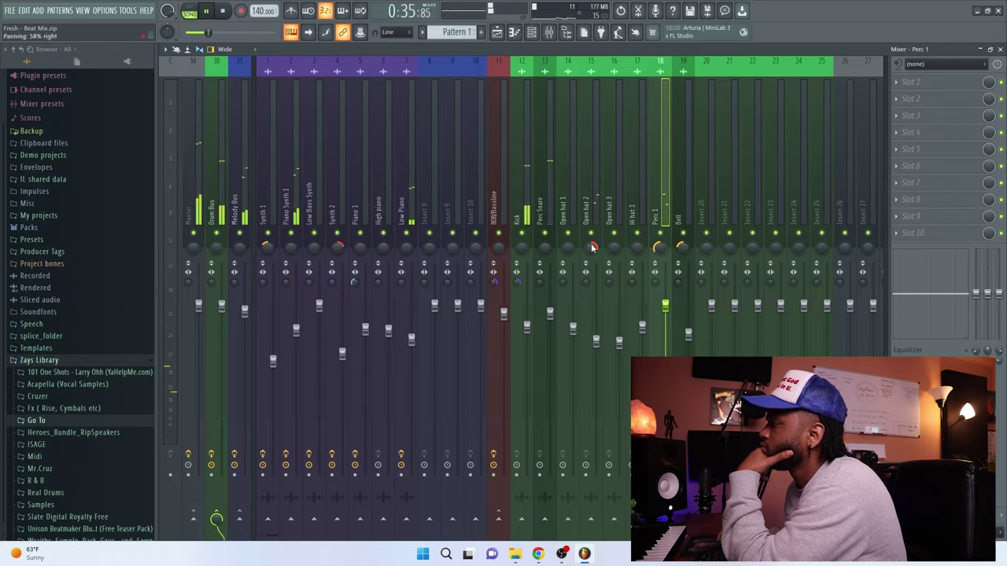
pyautogui.moveTo(593, 248); pyautogui.dragTo(594, 276)
pyautogui.moveTo(662, 248); pyautogui.dragTo(662, 224)
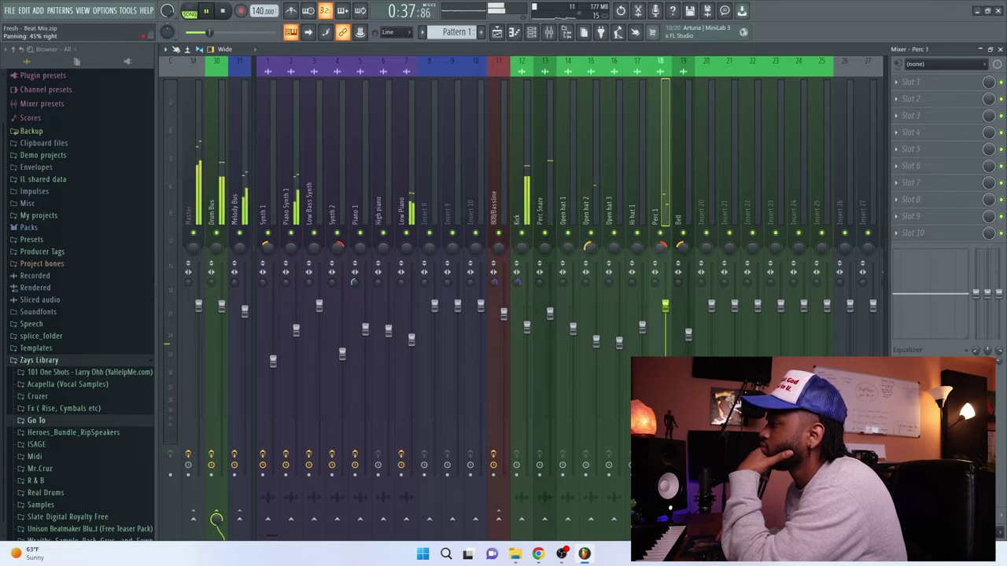
pyautogui.moveTo(588, 248); pyautogui.dragTo(590, 254)
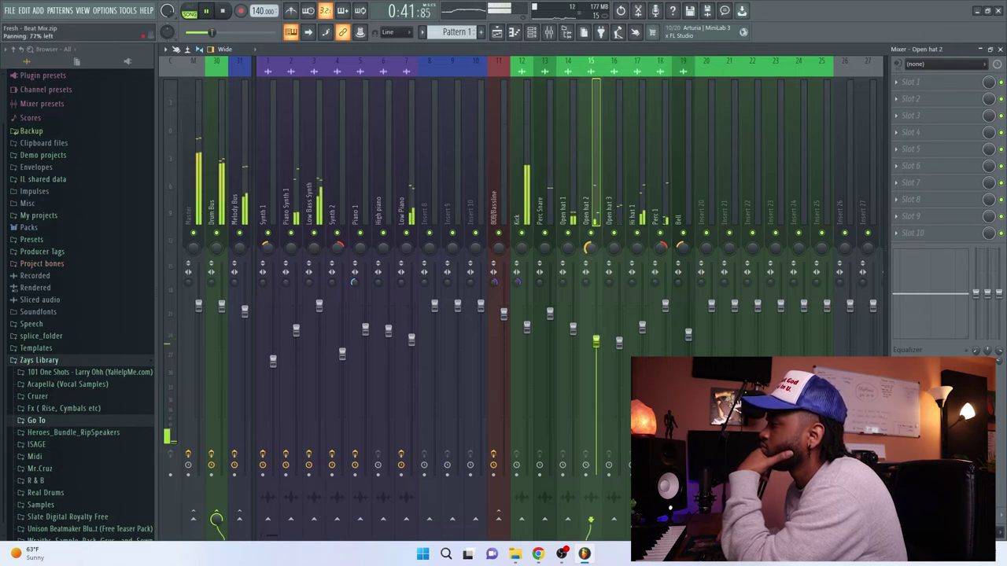
# Lower the volume faders of Perc 1 and Open hat 2 slightly
pyautogui.moveTo(665, 248); pyautogui.dragTo(663, 244)
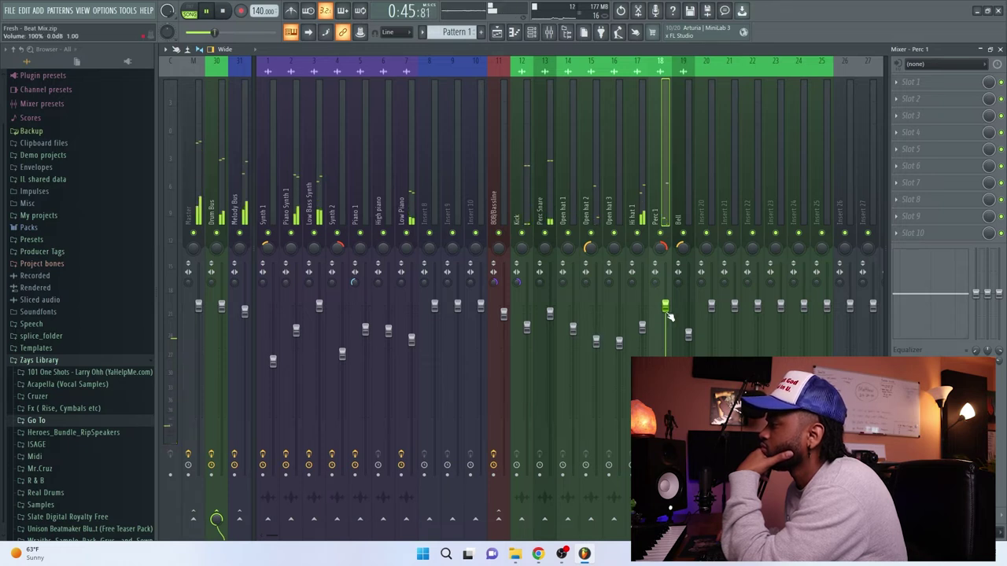
pyautogui.click(596, 342)
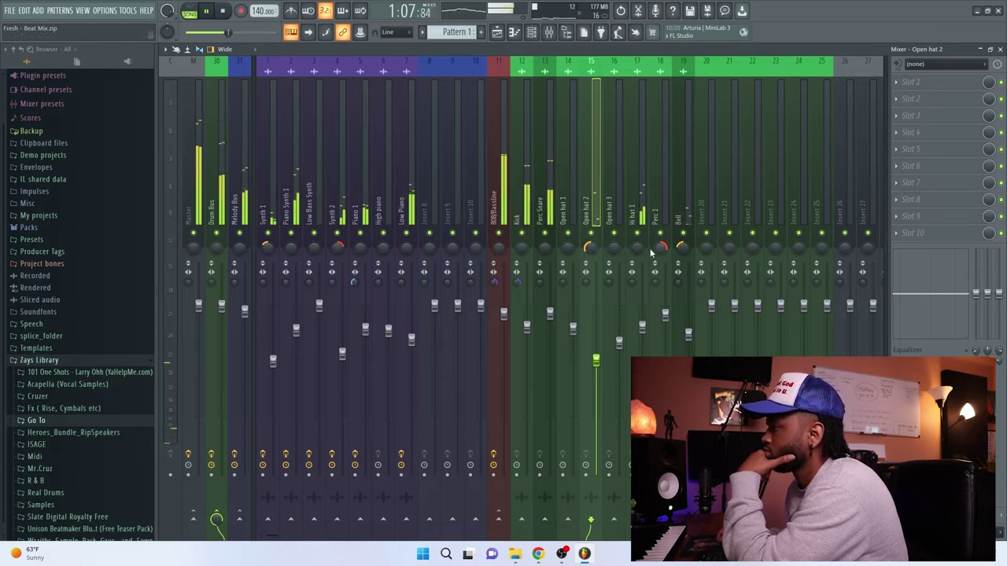
# Pan Open hat 1 strongly left and Open hat 2 right, and raise the Bell track's volume slightly
pyautogui.moveTo(562, 247); pyautogui.dragTo(562, 228)
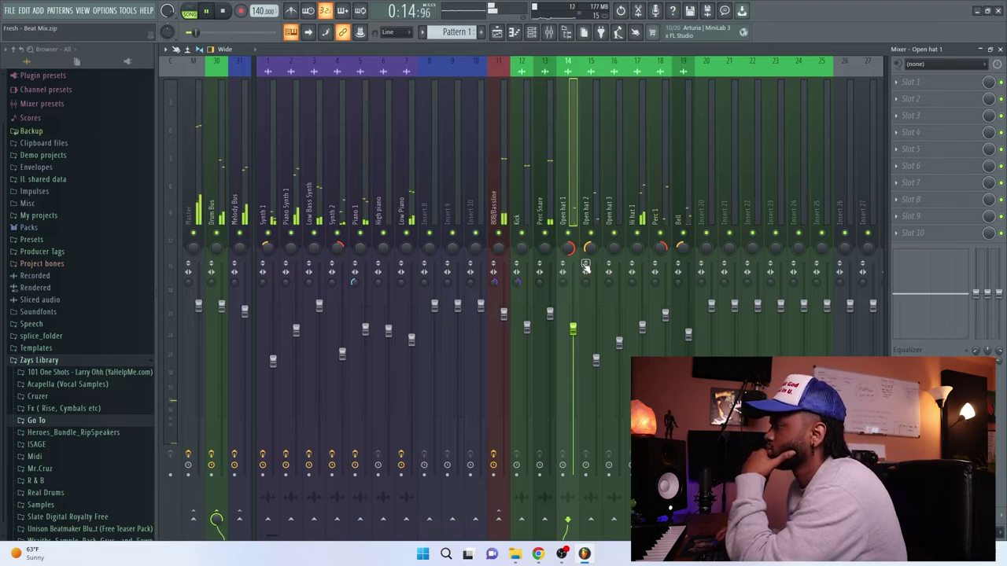
pyautogui.moveTo(589, 248); pyautogui.dragTo(588, 220)
pyautogui.click(568, 248)
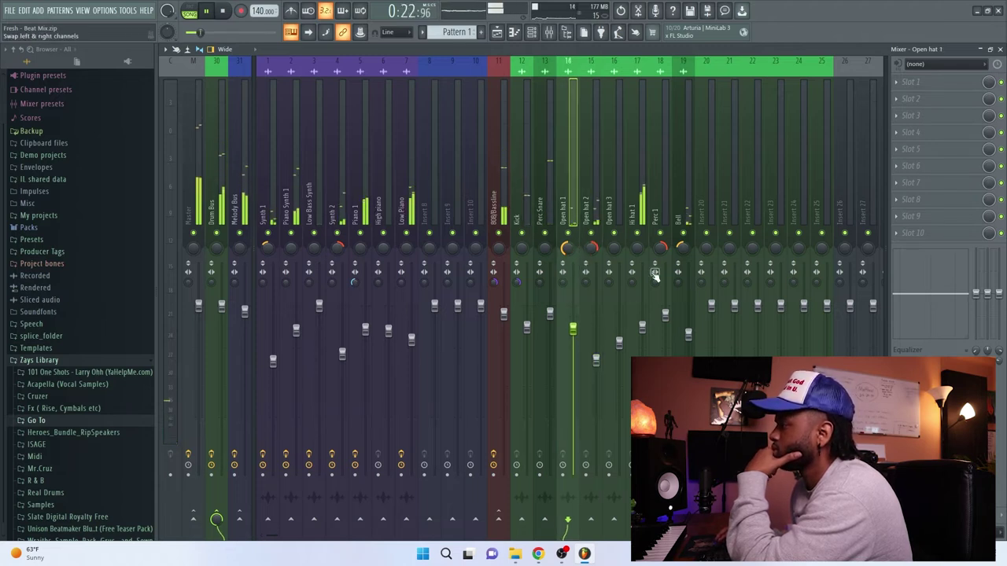
pyautogui.moveTo(688, 335); pyautogui.dragTo(689, 322)
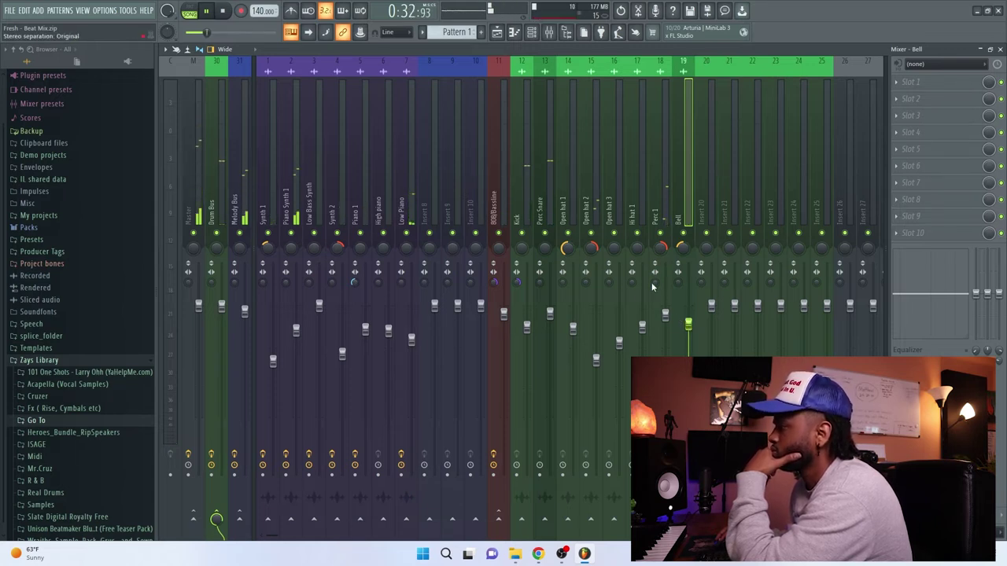
pyautogui.moveTo(660, 249); pyautogui.dragTo(660, 248)
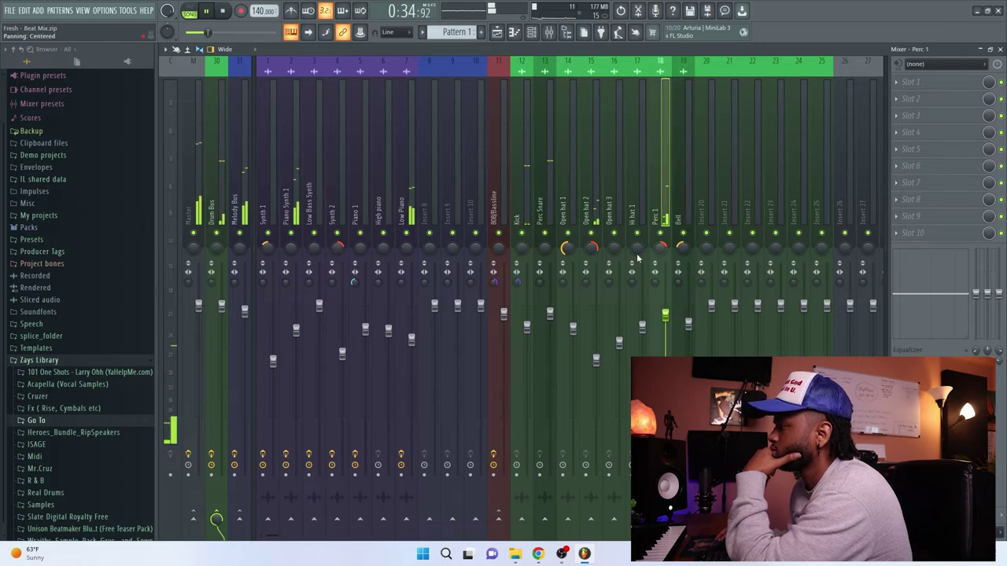
# Try Open hat 2 panned 21% left, restart playback, and set its panning to about 36% right
pyautogui.click(591, 249)
pyautogui.moveTo(591, 249); pyautogui.dragTo(591, 252)
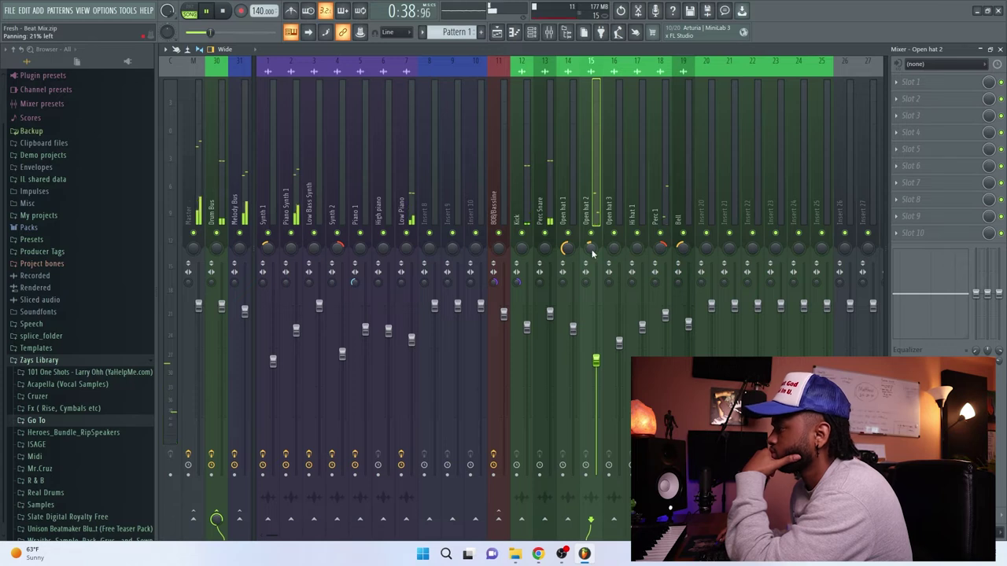
pyautogui.press('space')
pyautogui.press('space')
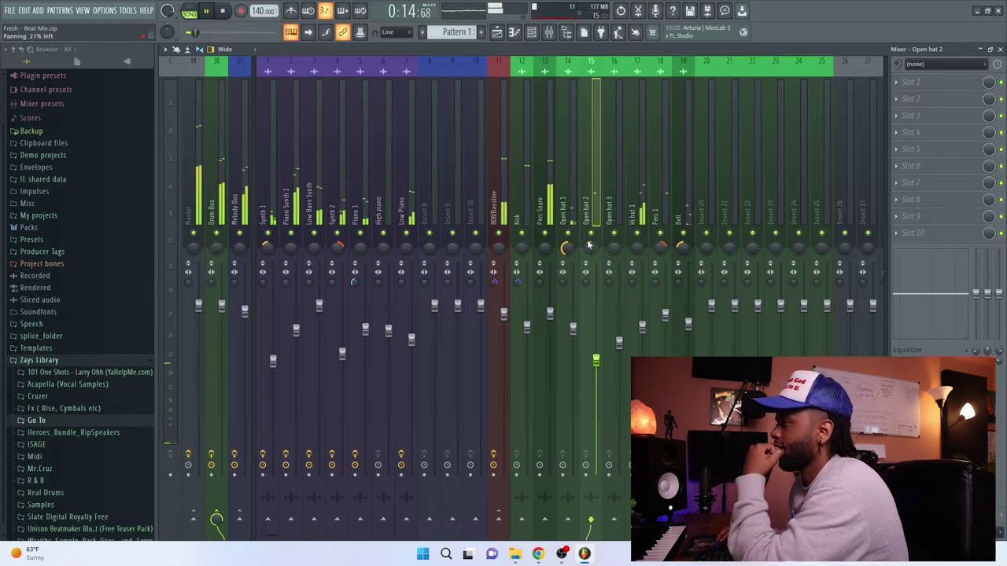
pyautogui.moveTo(591, 252); pyautogui.dragTo(591, 247)
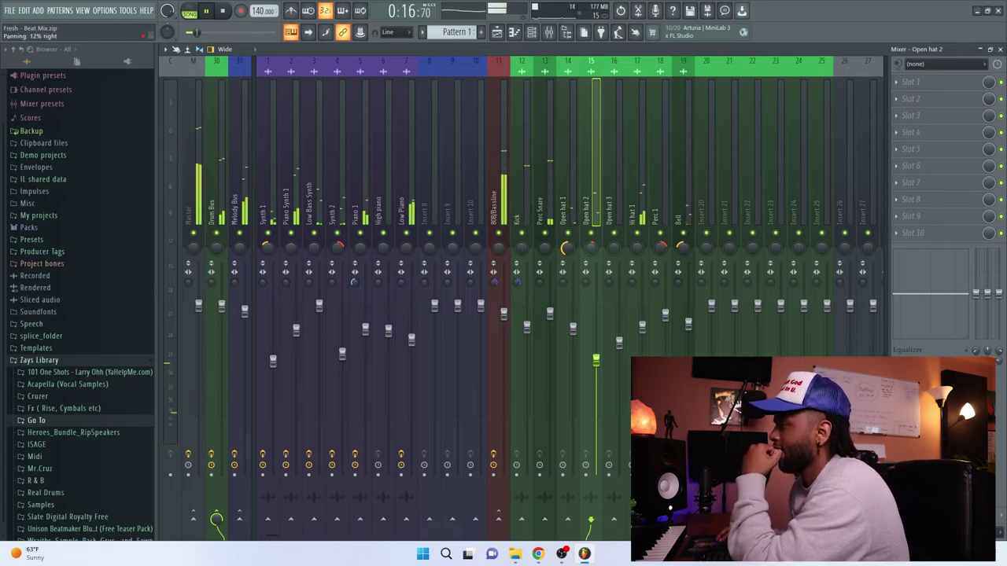
pyautogui.moveTo(658, 257); pyautogui.dragTo(662, 254)
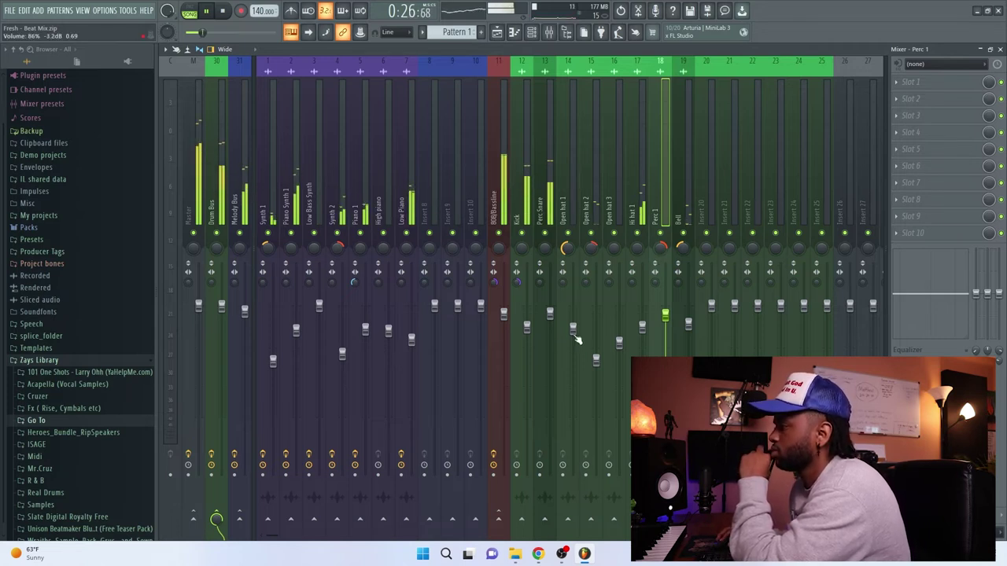
# Lower Open hat 1's volume to about 72% (-6.6 dB) and stop playback
pyautogui.click(570, 199)
pyautogui.moveTo(572, 327); pyautogui.dragTo(573, 353)
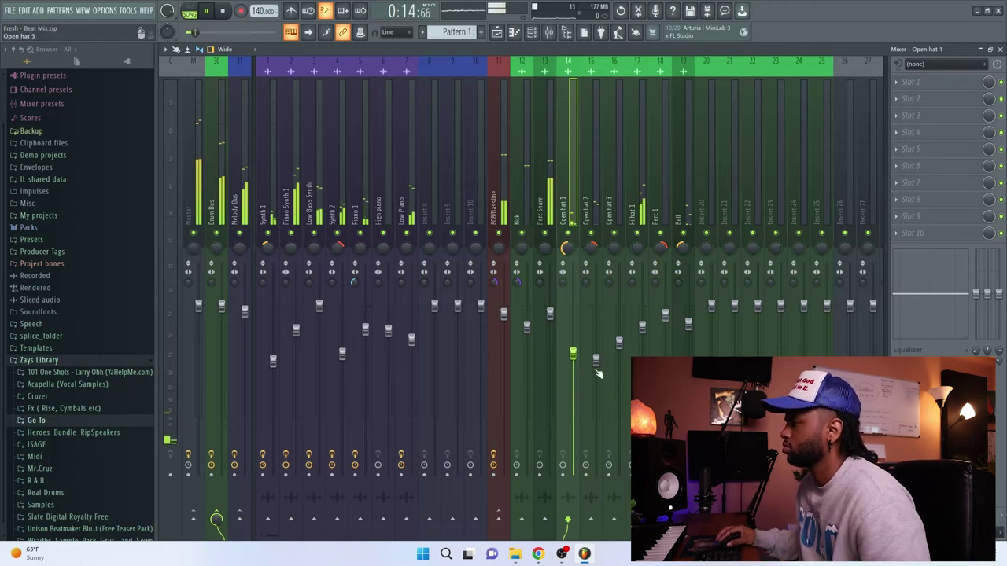
pyautogui.press('space')
# Check Hi hat 1's channel volume in the channel rack during playback, then return to its mixer track
pyautogui.click(550, 31)
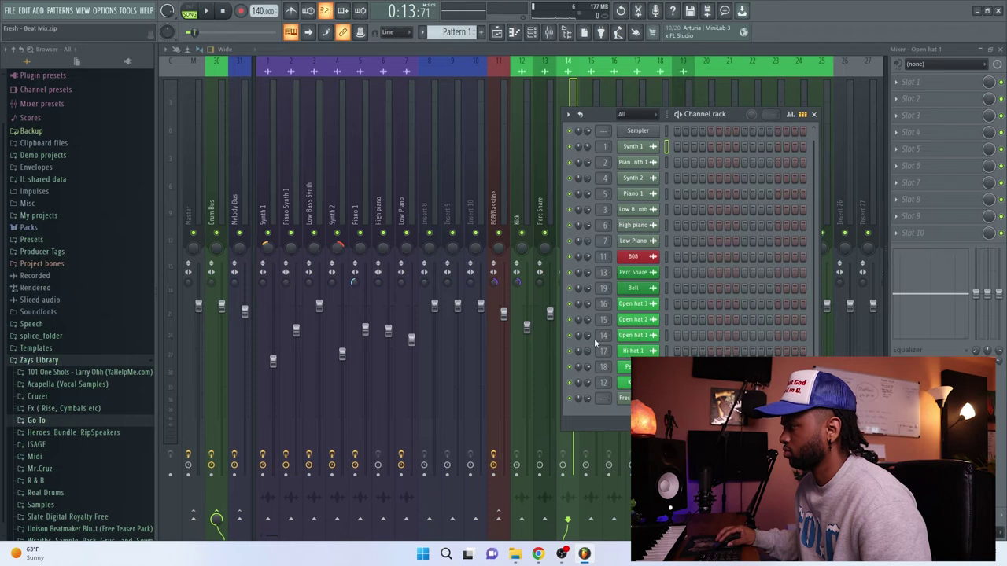
pyautogui.press('space')
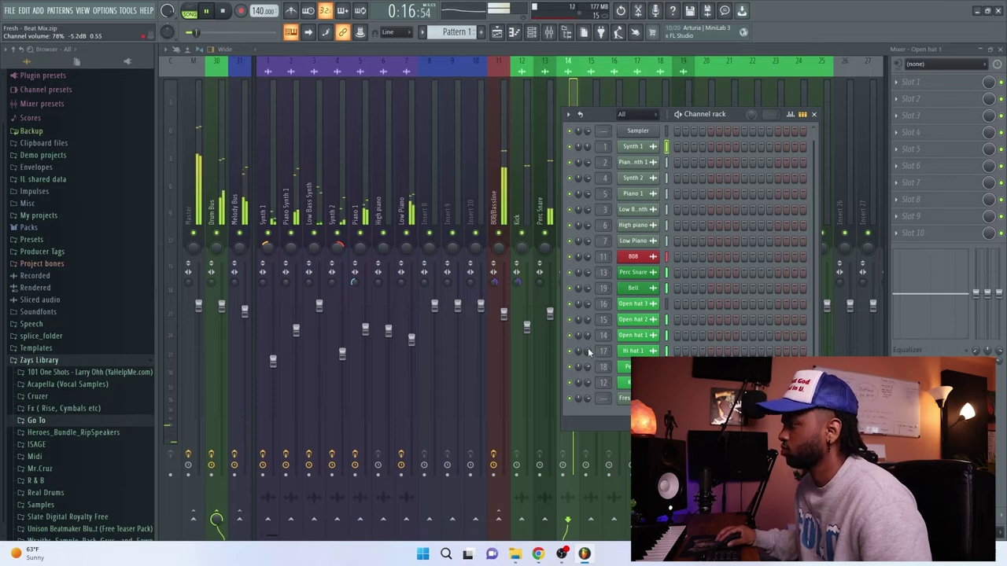
pyautogui.press('F6')
pyautogui.click(642, 174)
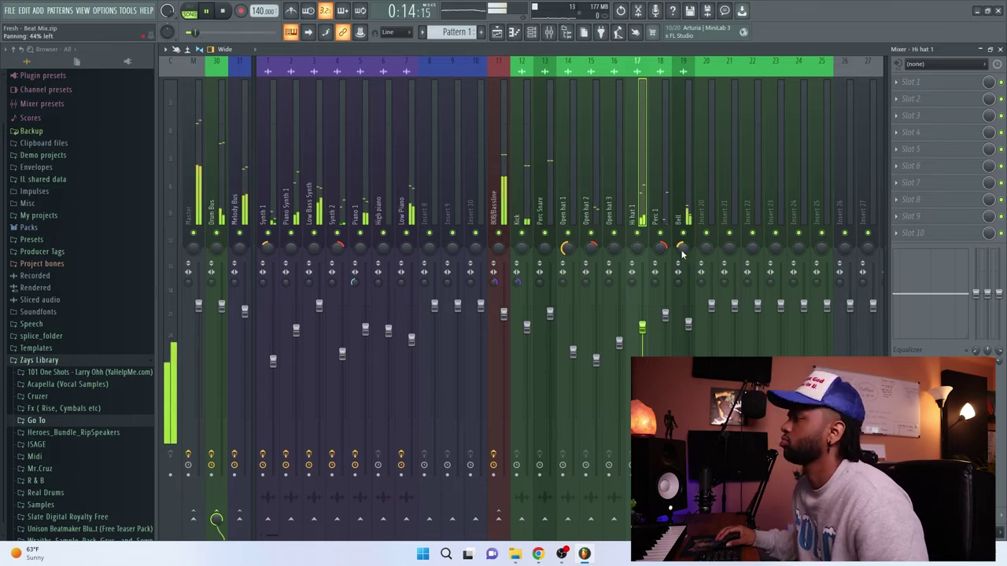
# Pan the Bell track 28% right and listen to the beat before stopping playback
pyautogui.moveTo(682, 249); pyautogui.dragTo(682, 232)
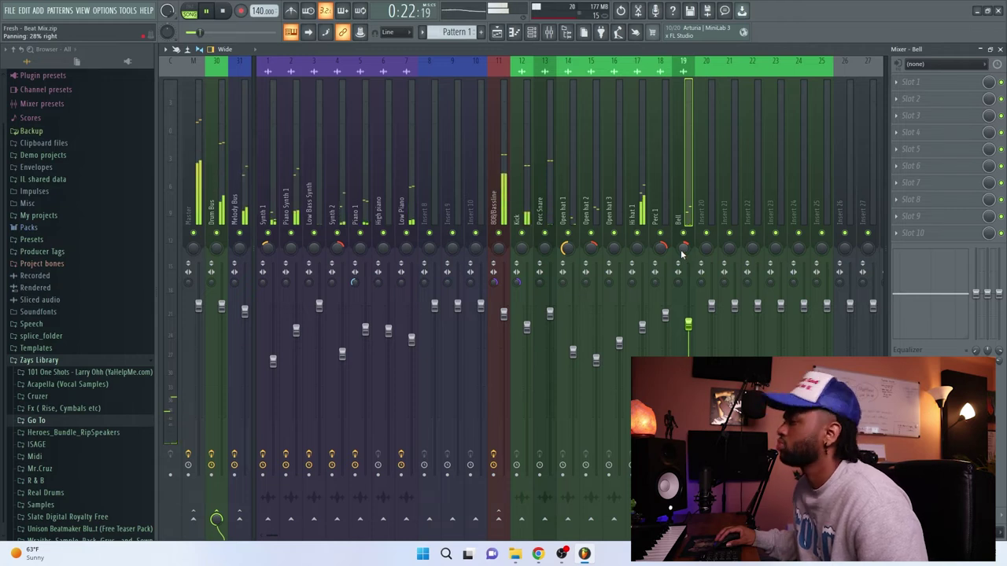
pyautogui.click(567, 521)
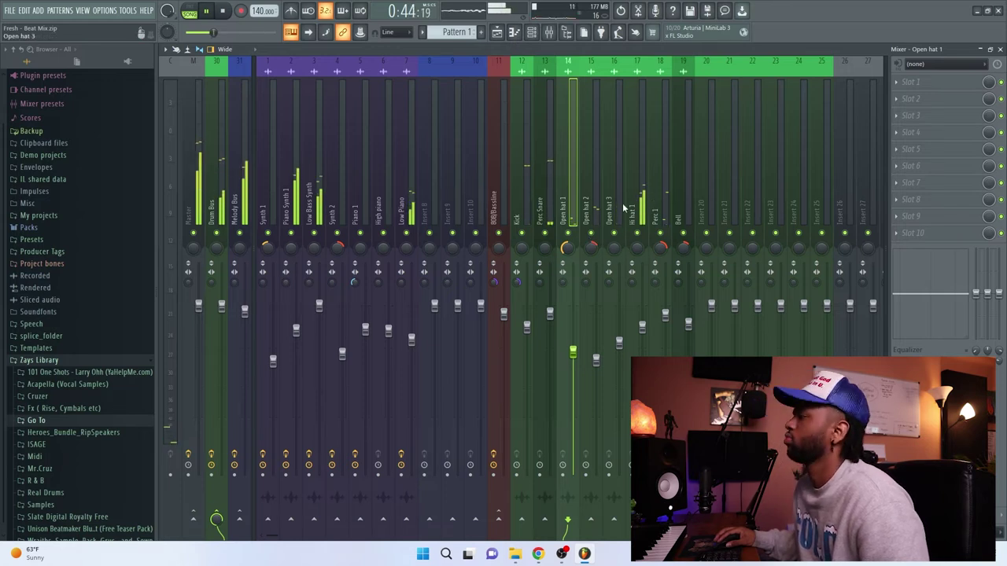
pyautogui.press('space')
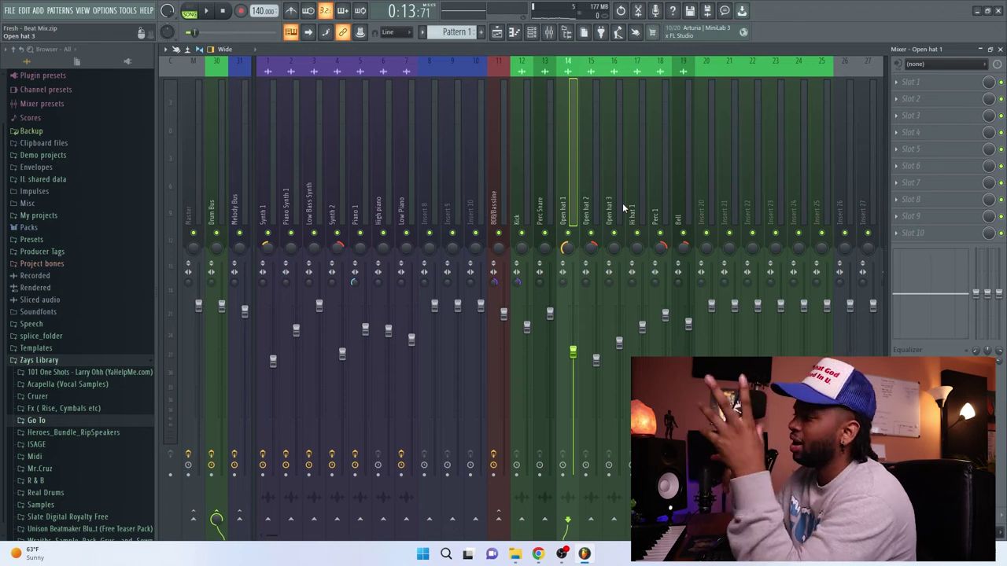
# Solo Open hat 1 and set its volume to 77% (-5.5 dB)
pyautogui.click(622, 209)
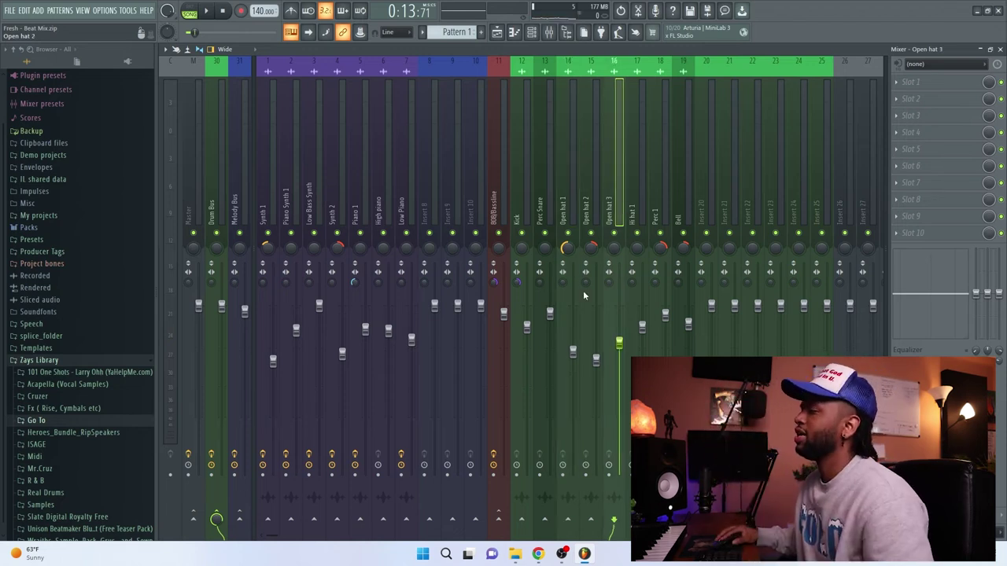
pyautogui.rightClick(567, 234)
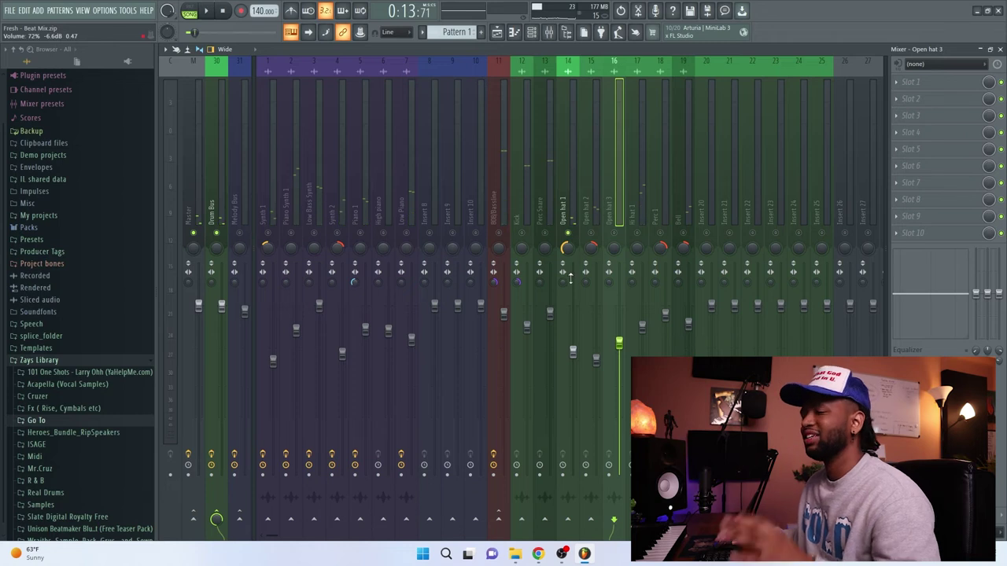
pyautogui.click(564, 201)
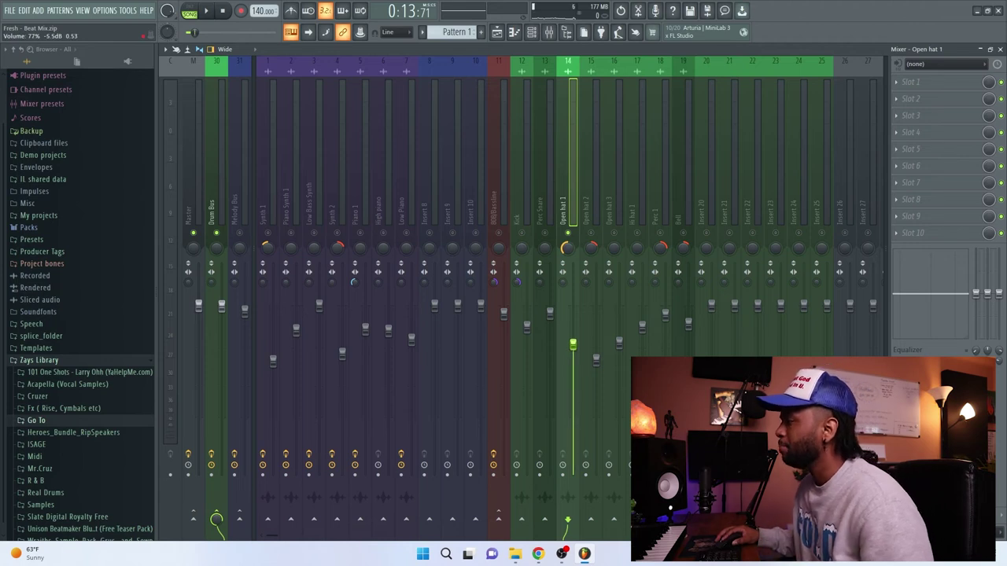
# Play Open hat 1 and Open hat 2 together, add Hi hat 1, and restore the full mix
pyautogui.click(590, 234)
pyautogui.press('space')
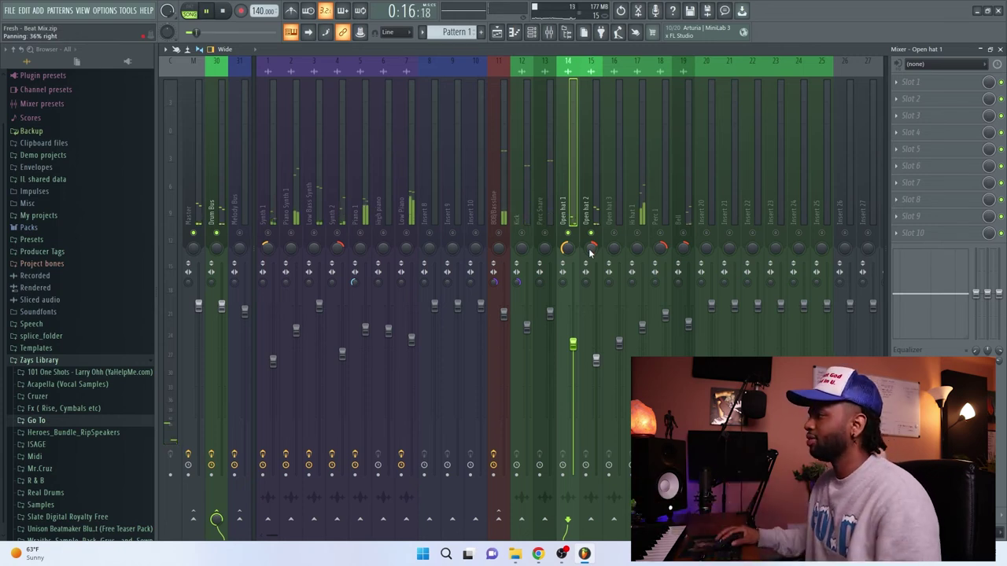
pyautogui.click(637, 233)
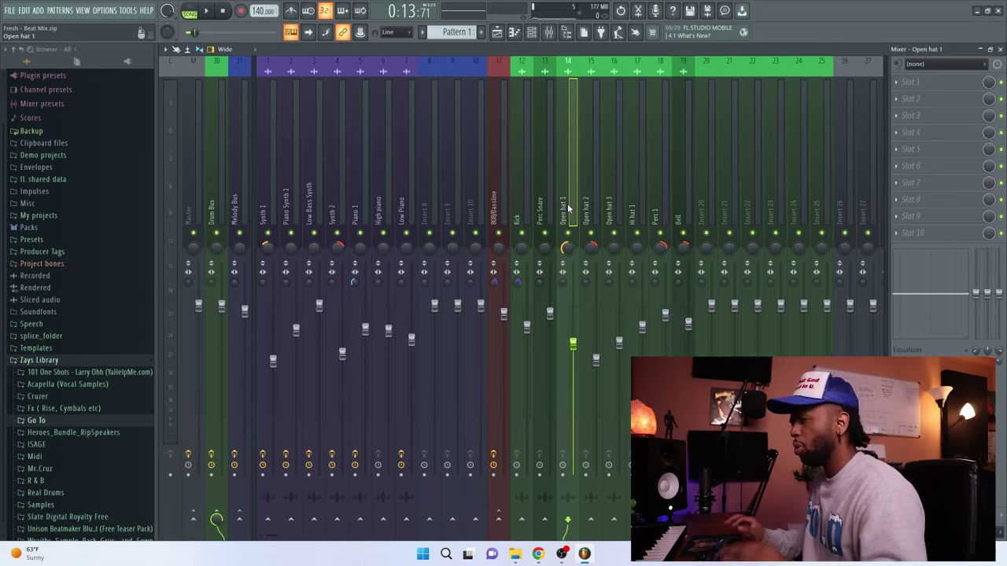
# Solo Open hat 1, load Fruity Reeverb 2 in its first effect slot, and play the beat
pyautogui.rightClick(569, 210)
pyautogui.rightClick(572, 232)
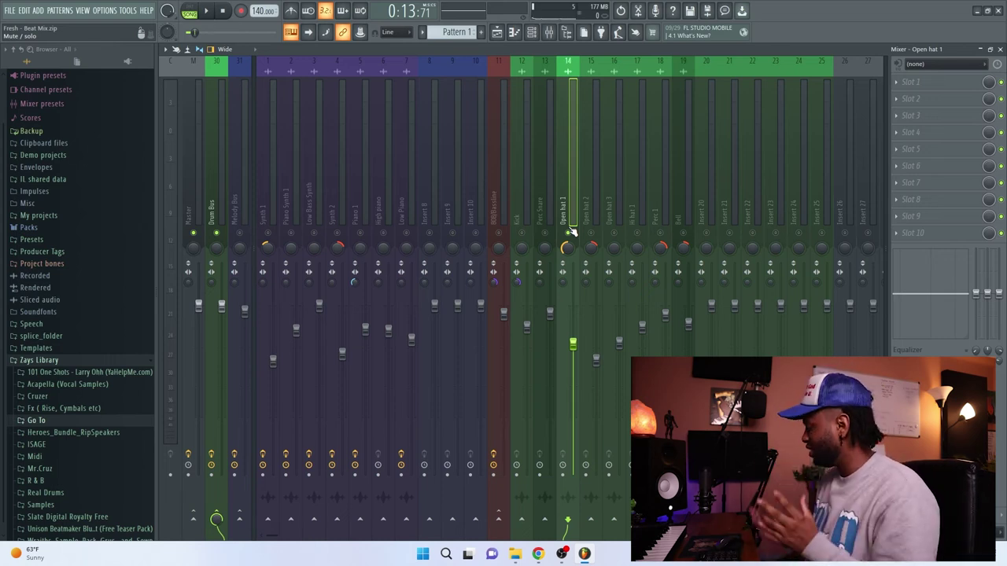
pyautogui.press('space')
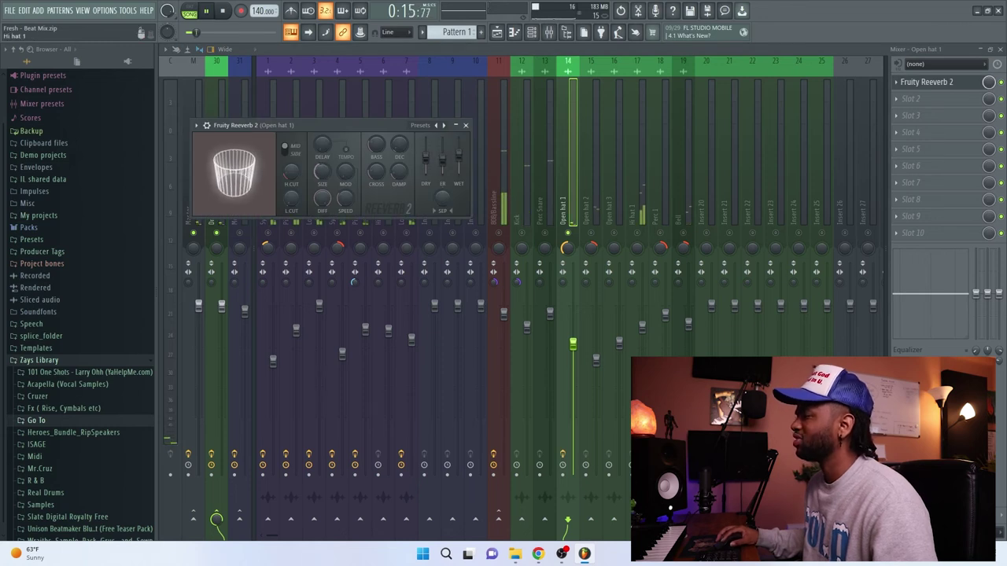
# Raise Open hat 1's volume slightly above 87% and unsolo it to hear the full beat
pyautogui.moveTo(573, 344); pyautogui.dragTo(574, 326)
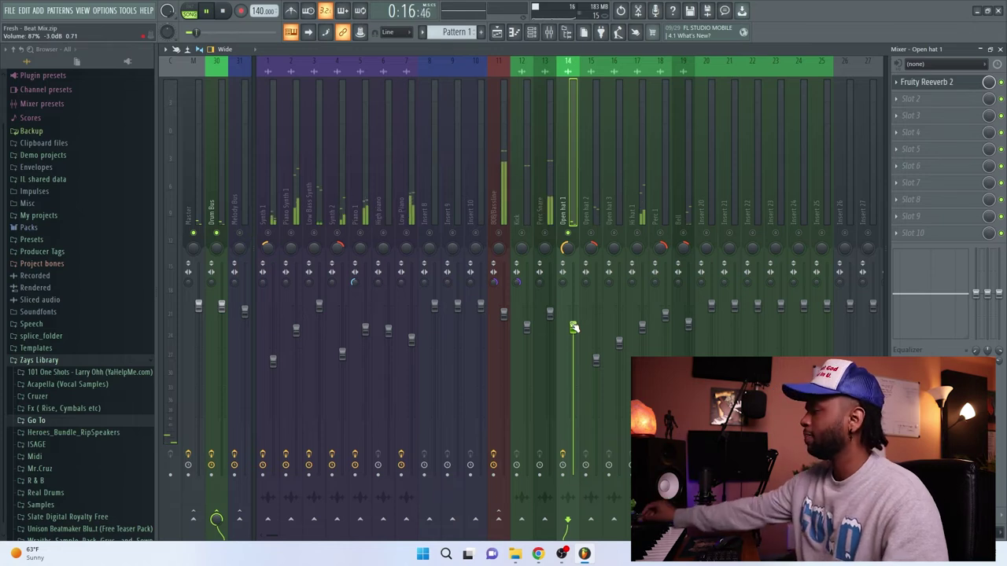
pyautogui.moveTo(574, 327); pyautogui.dragTo(574, 314)
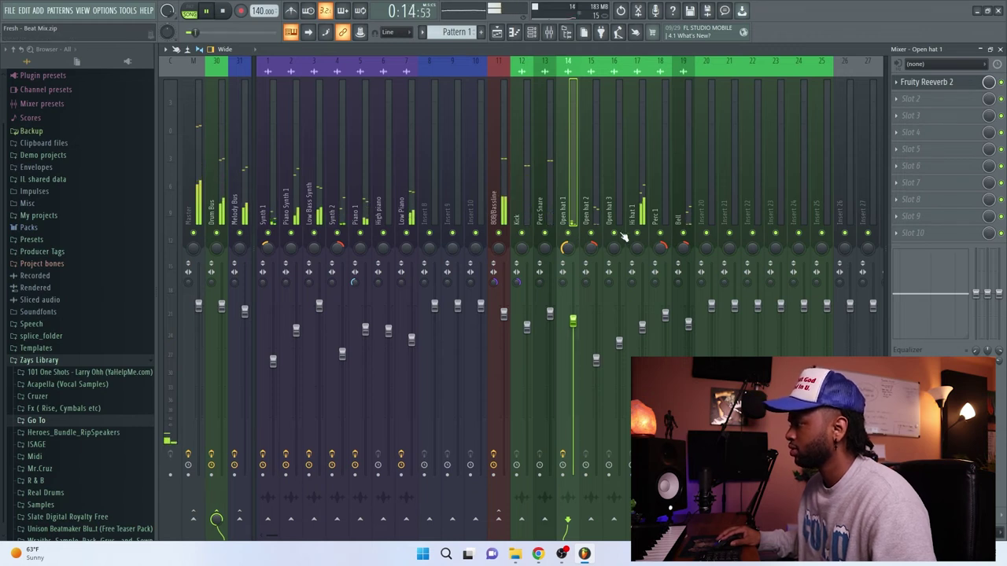
# Load Fruity Reeverb 2 into the first effect slot of Open hat 2
pyautogui.click(599, 224)
pyautogui.click(915, 84)
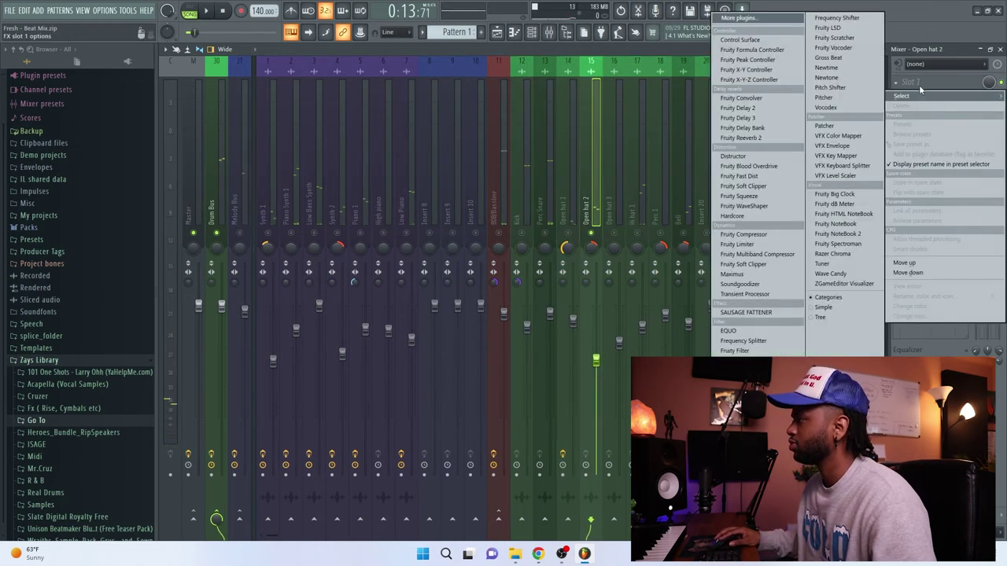
pyautogui.click(755, 139)
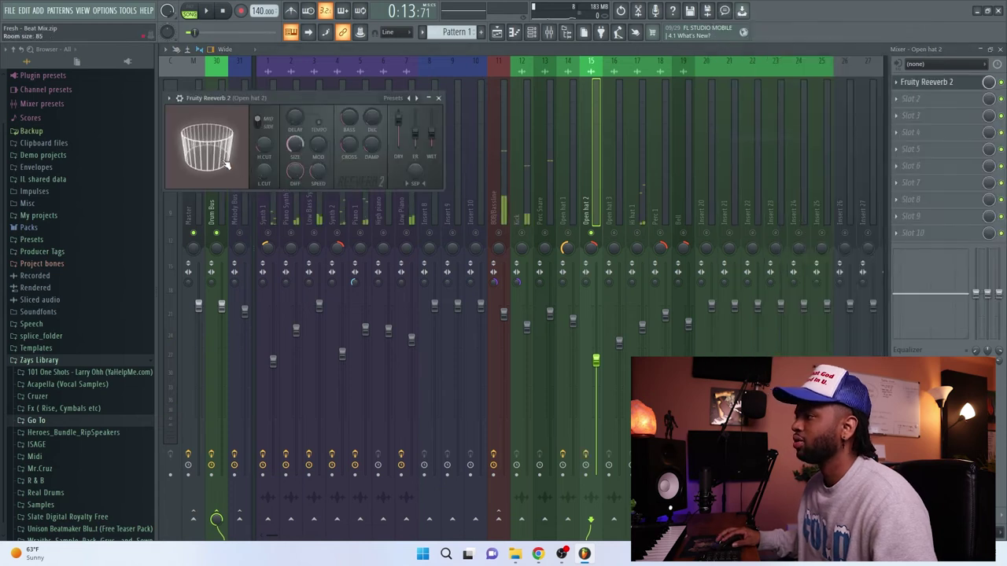
# Shape Open hat 2's reverb during playback by lowering the dry level and adjusting the early reflections and room size
pyautogui.press('space')
pyautogui.rightClick(417, 131)
pyautogui.click(420, 143)
pyautogui.press('space')
pyautogui.press('space')
pyautogui.moveTo(399, 118); pyautogui.dragTo(399, 133)
pyautogui.moveTo(295, 145); pyautogui.dragTo(295, 142)
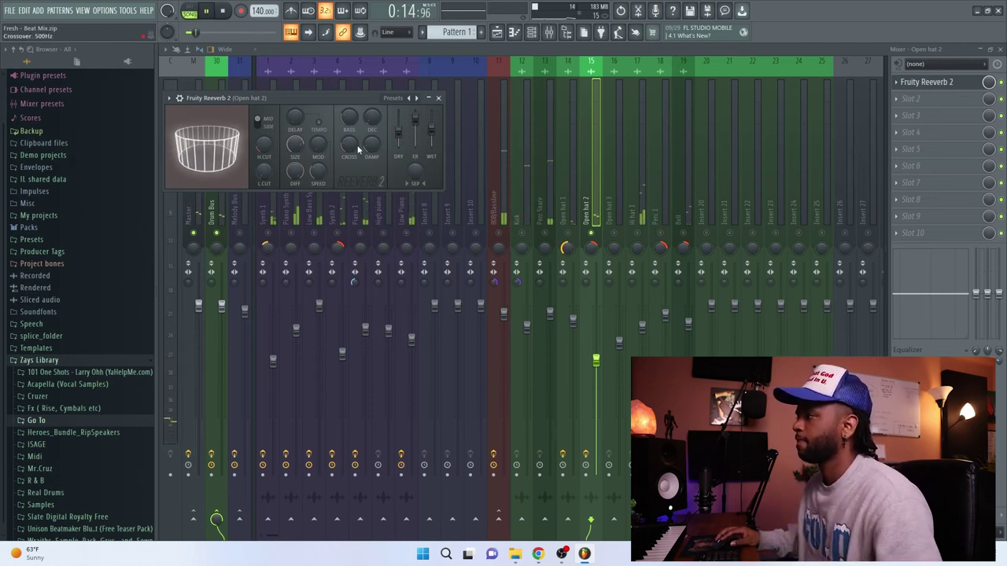
# Rebalance the volumes of Open hat 2 and Perc Snare, and set Open hat 1 to 94% (-1.5 dB)
pyautogui.moveTo(595, 360); pyautogui.dragTo(595, 340)
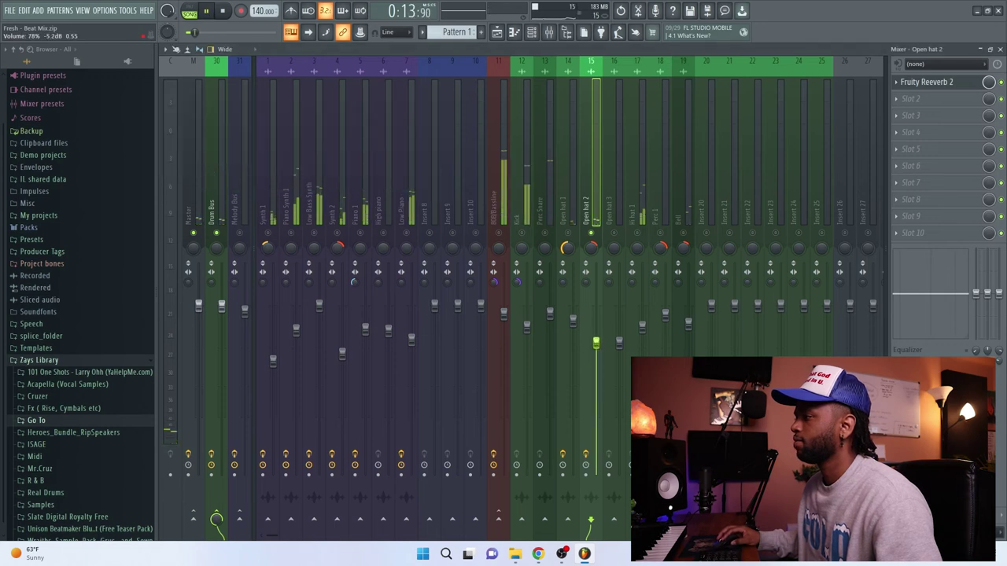
pyautogui.moveTo(549, 313); pyautogui.dragTo(549, 308)
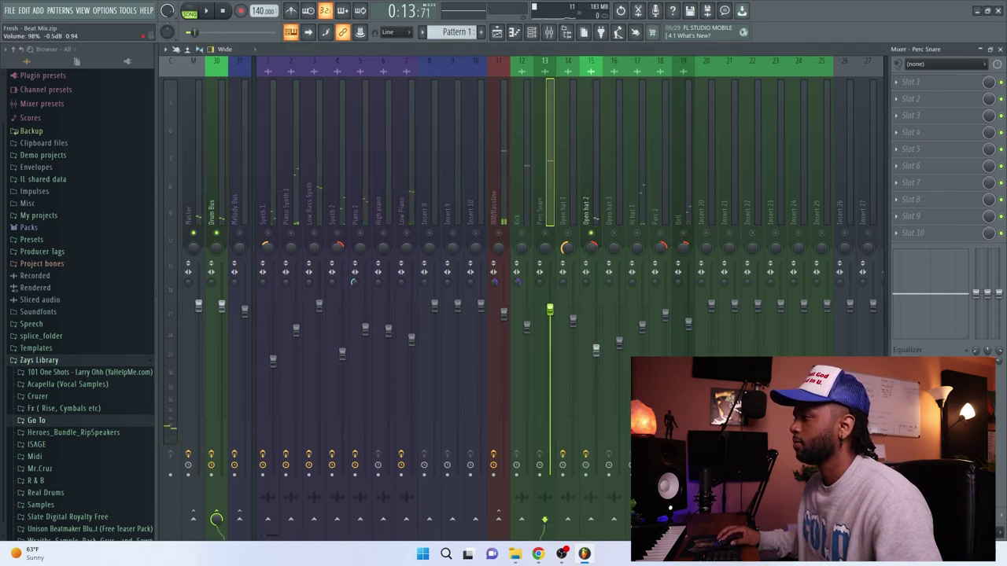
pyautogui.click(574, 330)
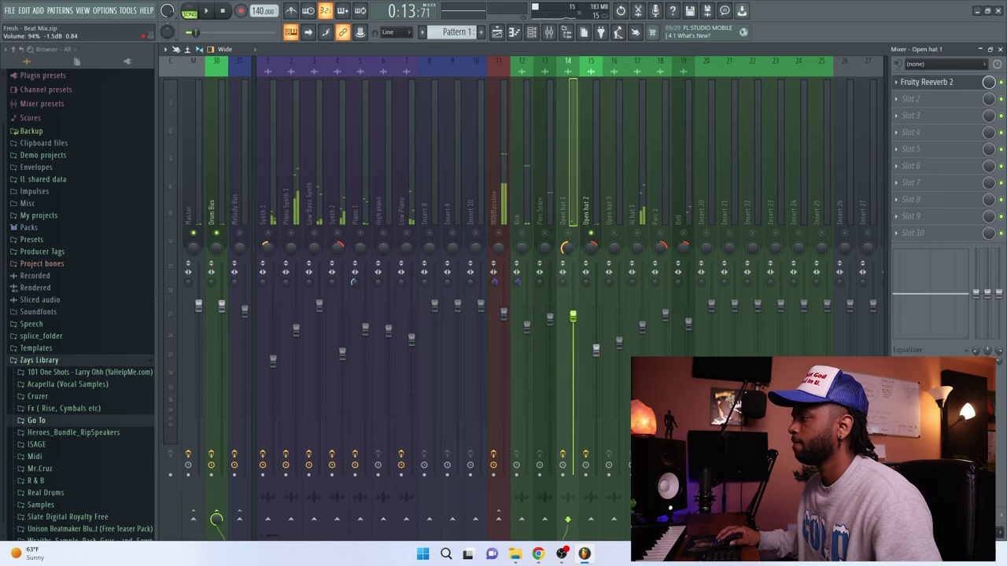
# Play the soloed drums, bring in Perc 1, Hi hat 1 and Open hat 3, and adjust Open hat 2's volume
pyautogui.press('space')
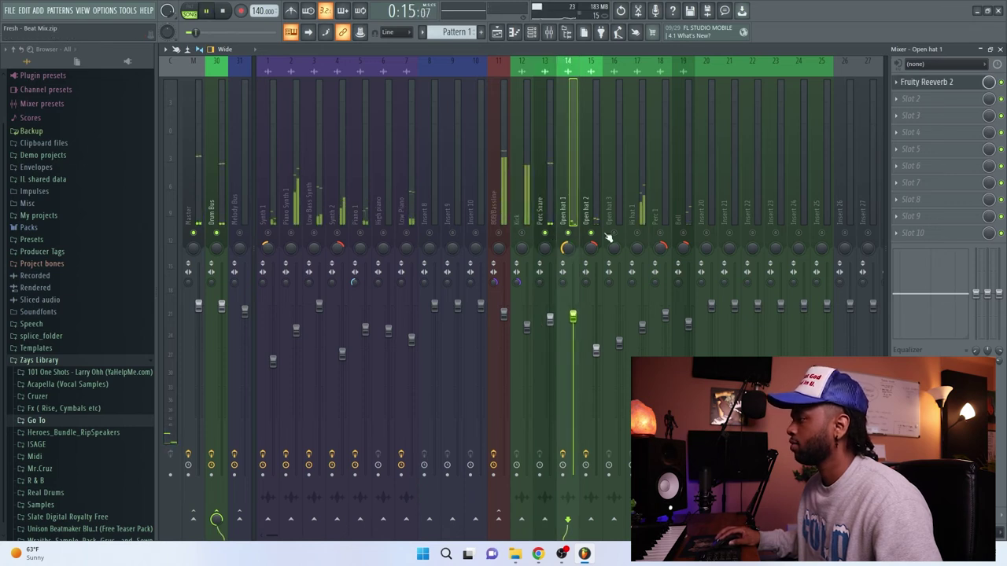
pyautogui.click(658, 234)
pyautogui.click(639, 234)
pyautogui.click(616, 234)
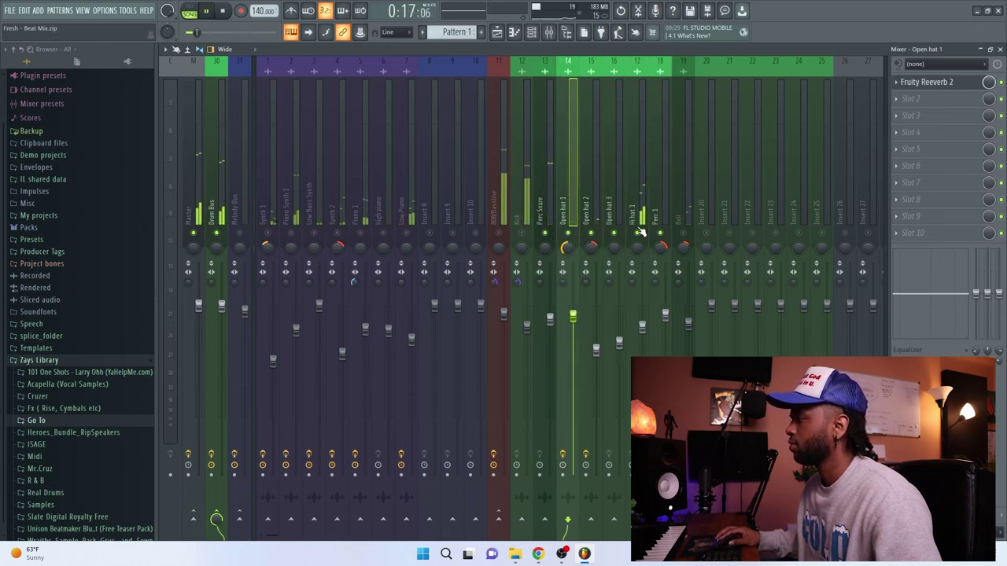
pyautogui.click(596, 351)
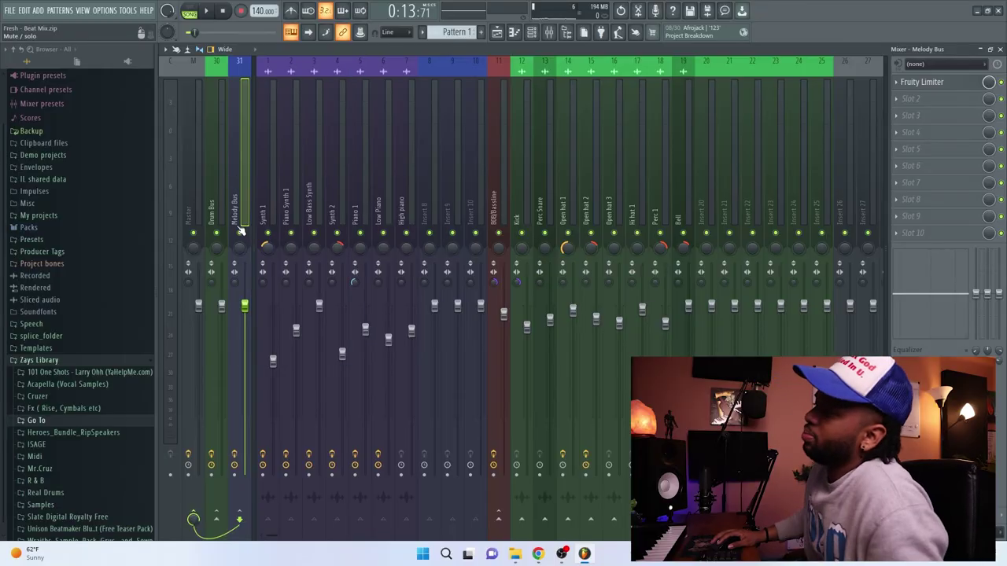
# Audition the melody without the drums and 808, and open the Melody Bus's Fruity Limiter in compressor mode
pyautogui.press('space')
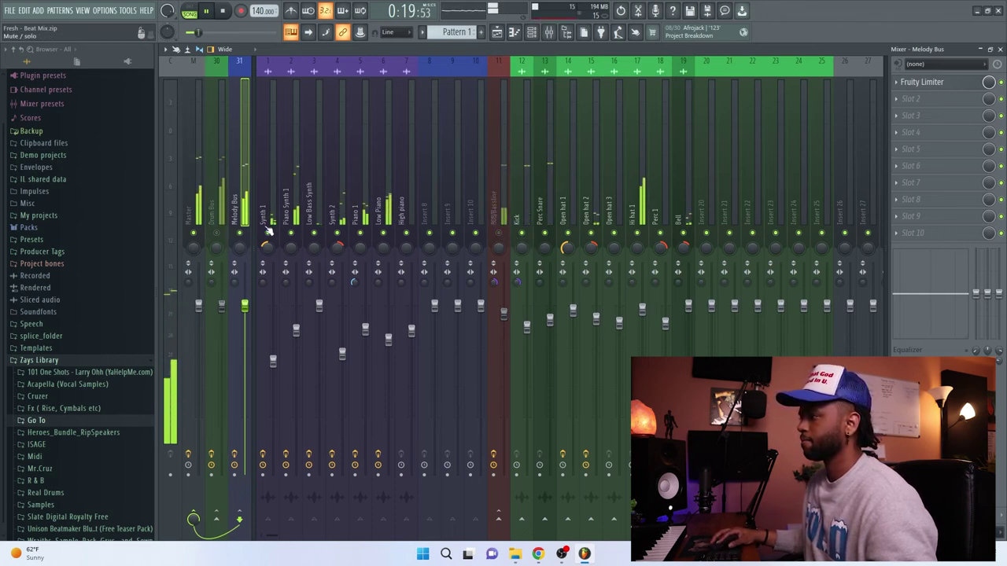
pyautogui.press('space')
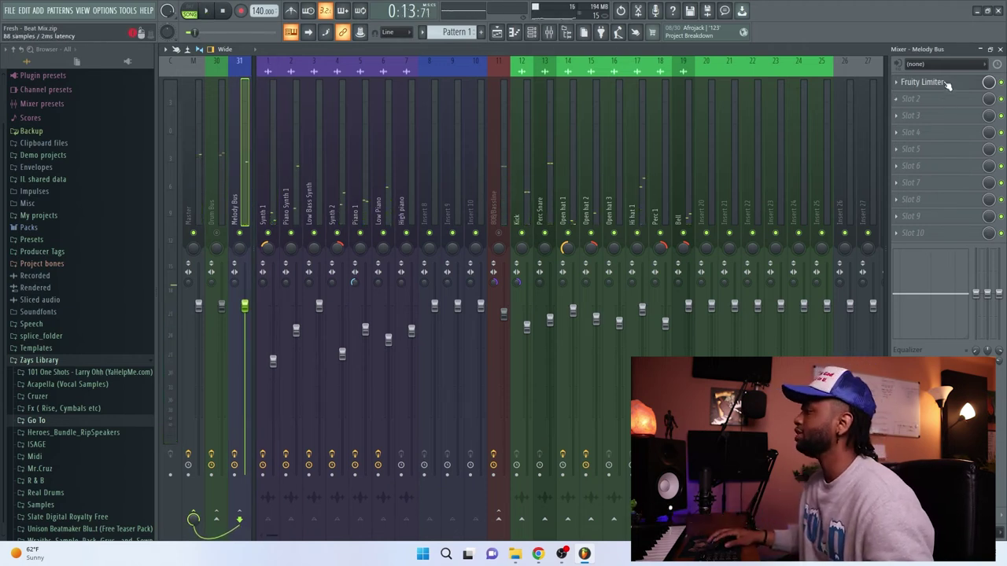
pyautogui.click(944, 83)
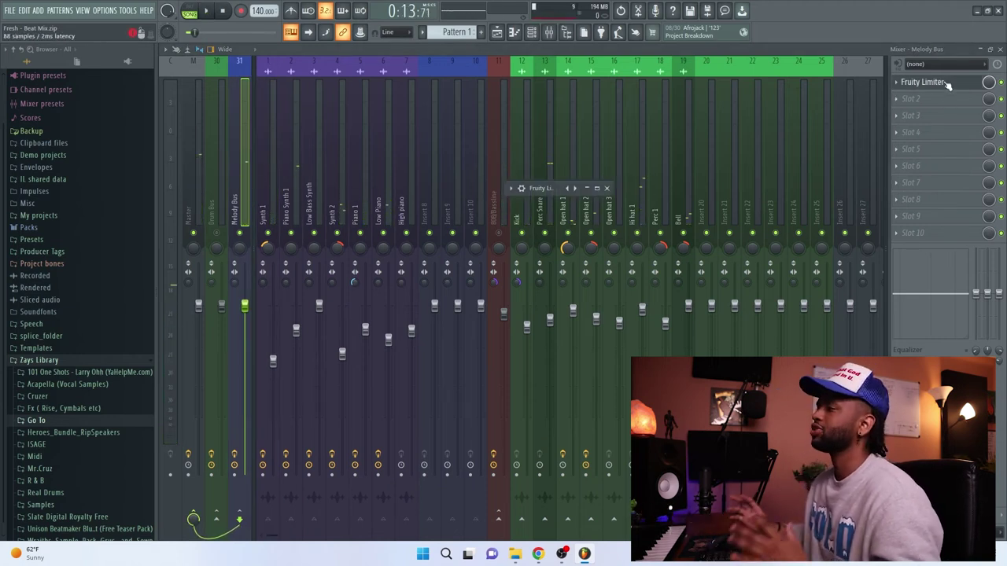
pyautogui.click(596, 189)
pyautogui.click(991, 50)
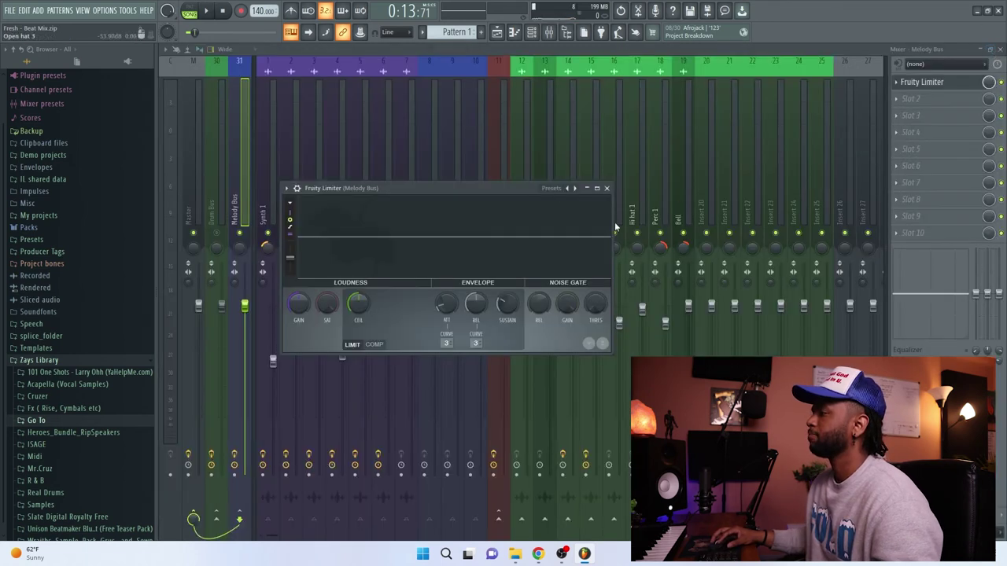
pyautogui.moveTo(501, 191); pyautogui.dragTo(600, 204)
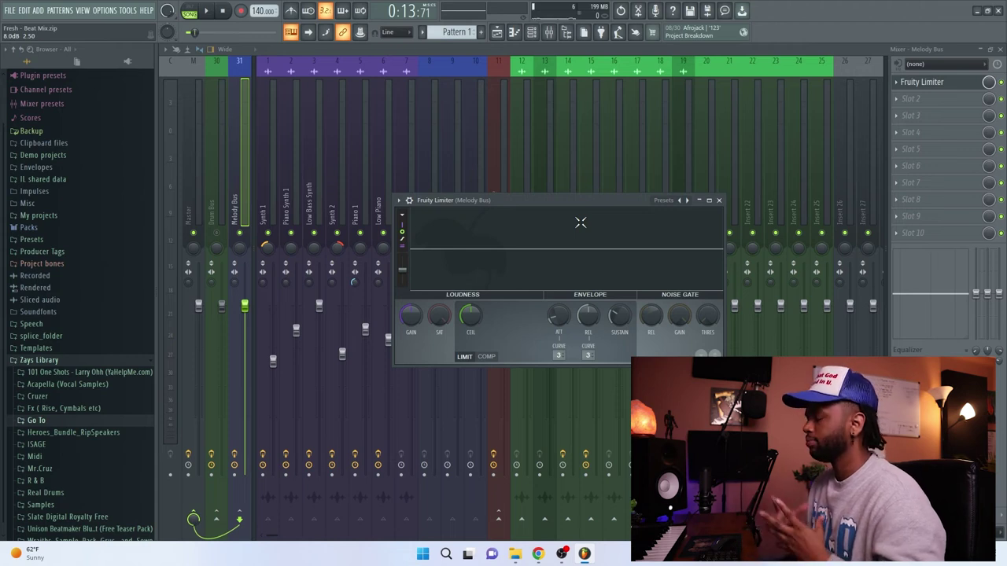
pyautogui.moveTo(592, 203); pyautogui.dragTo(627, 152)
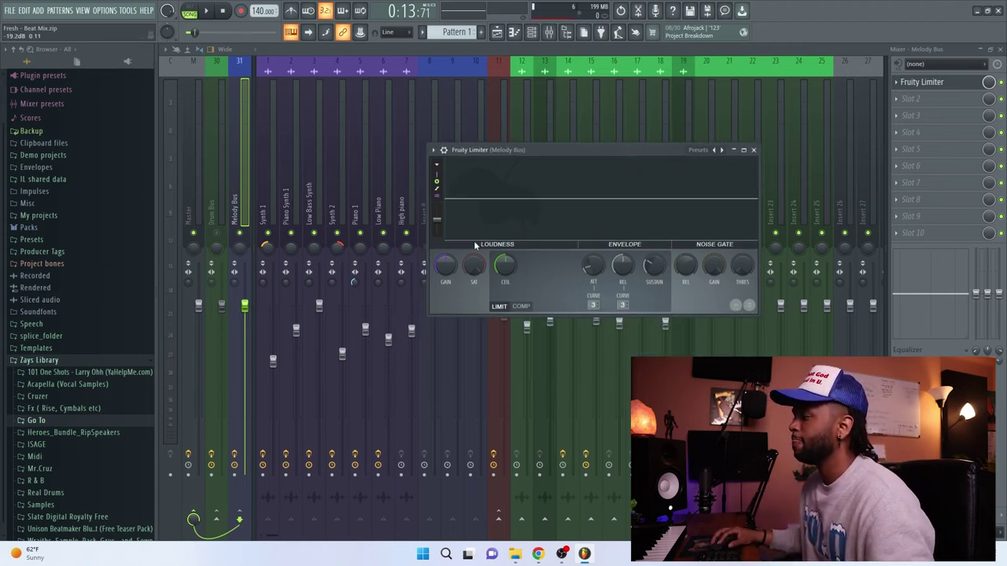
pyautogui.click(520, 307)
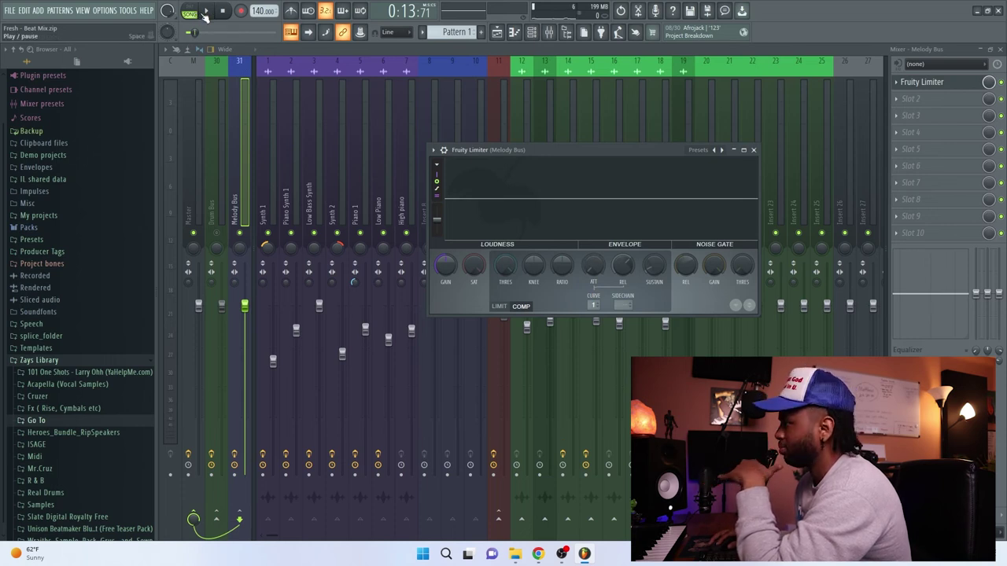
# Compress the playing Melody Bus by lowering the threshold to about -28.5 dB, shortening the release and raising the ratio
pyautogui.click(205, 12)
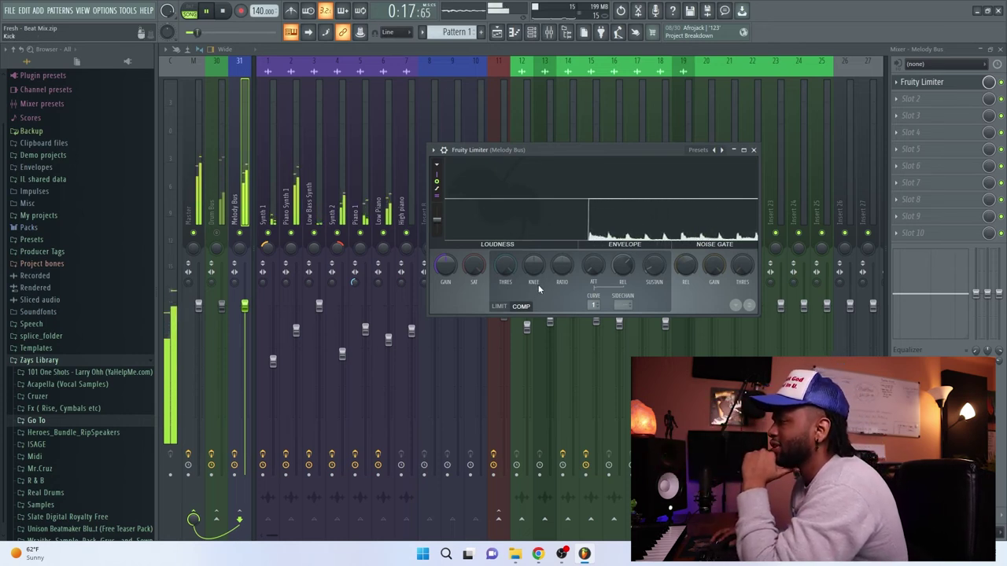
pyautogui.moveTo(505, 266); pyautogui.dragTo(505, 316)
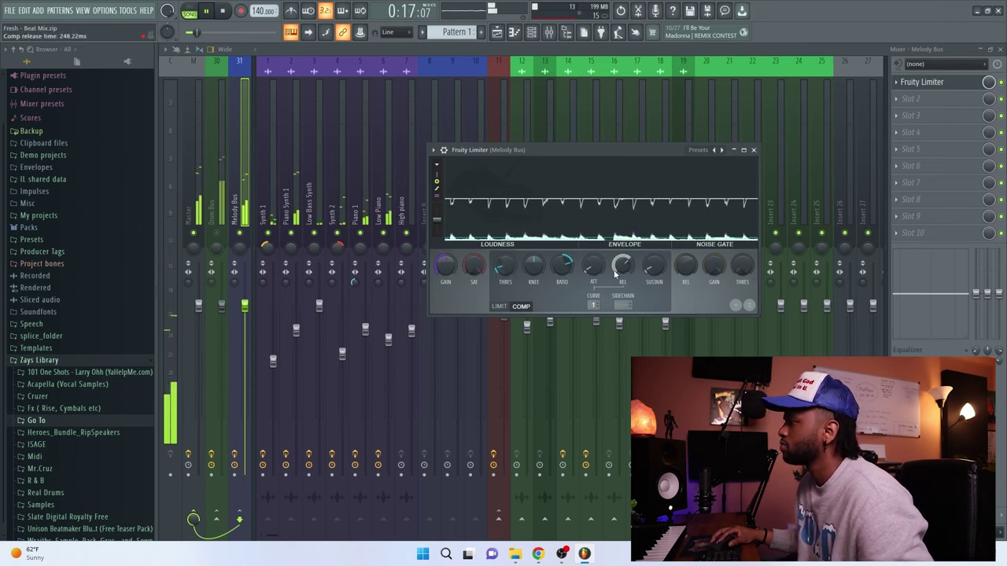
pyautogui.moveTo(614, 273); pyautogui.dragTo(614, 301)
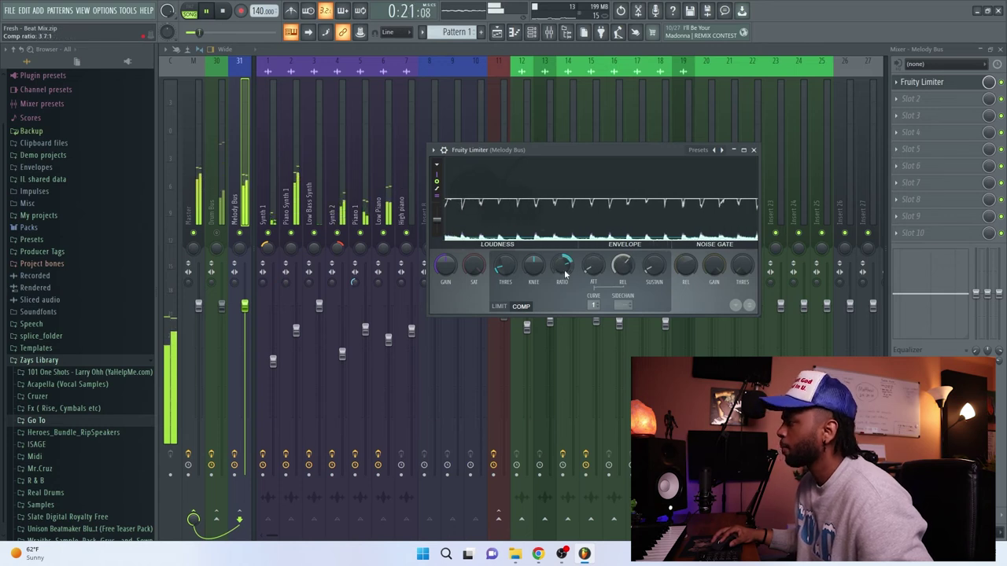
pyautogui.moveTo(562, 265); pyautogui.dragTo(562, 251)
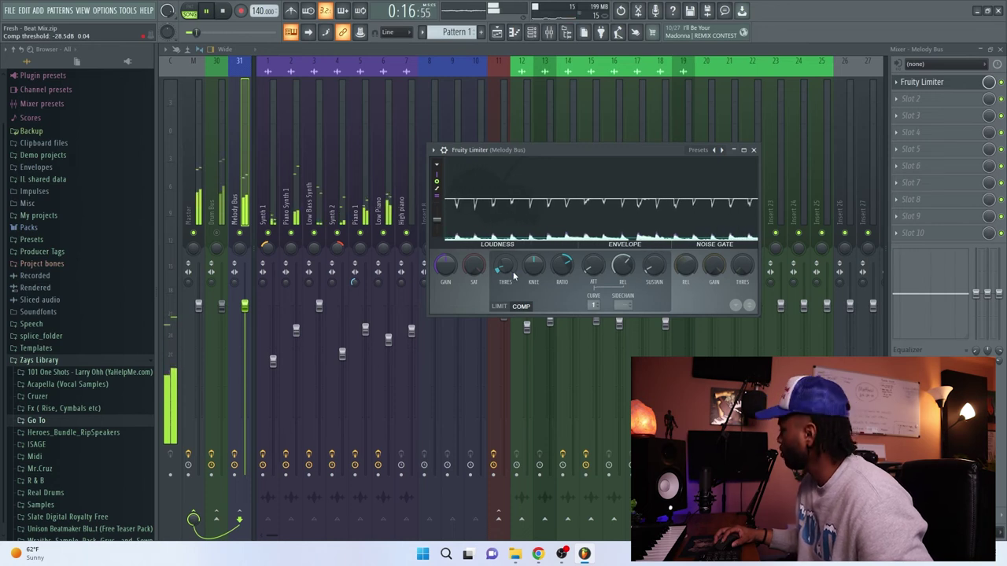
# Raise the Melody Bus limiter's gain slightly, set the compressor release to about 390 ms and fine-tune the threshold
pyautogui.moveTo(446, 266); pyautogui.dragTo(446, 262)
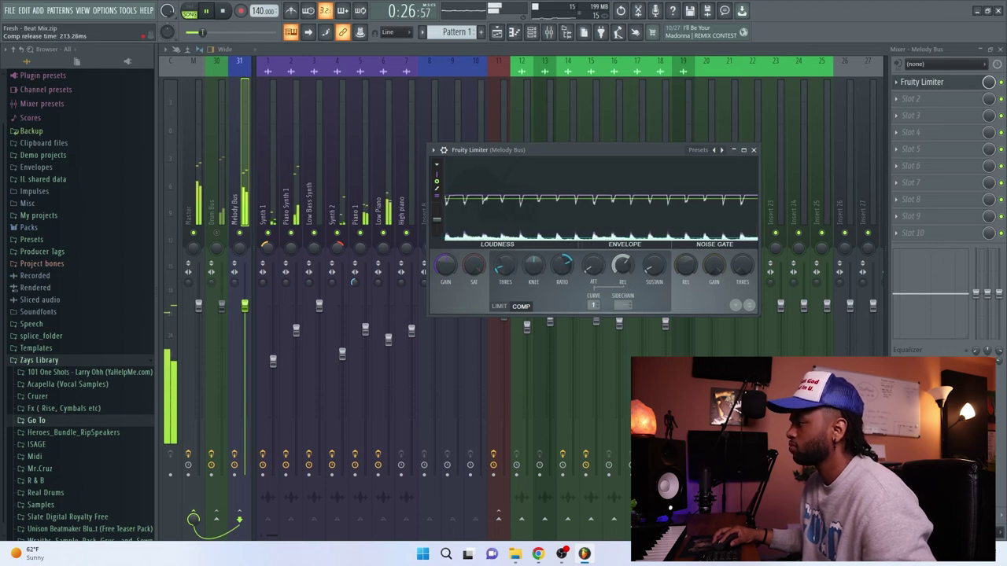
pyautogui.moveTo(620, 270); pyautogui.dragTo(620, 261)
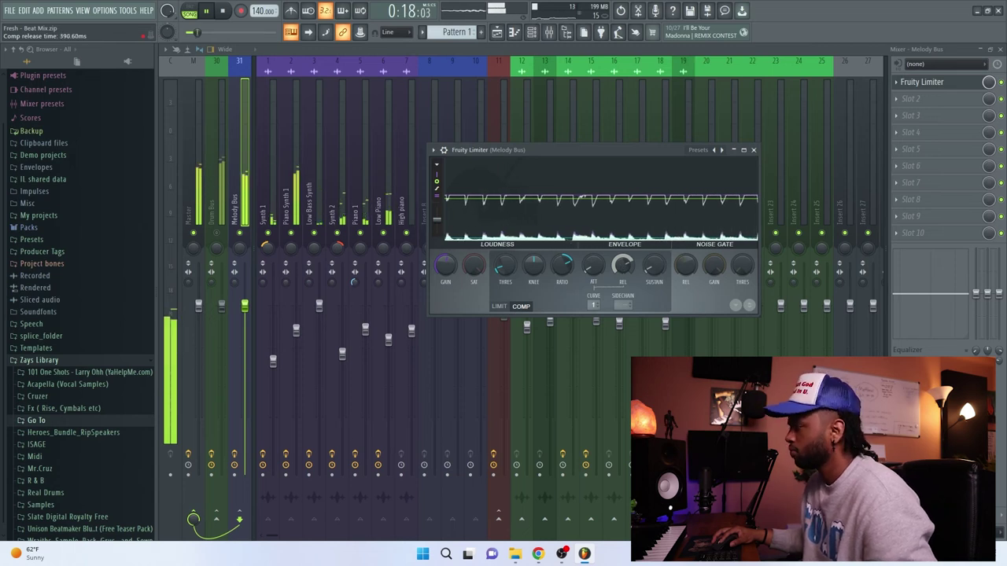
pyautogui.moveTo(512, 274); pyautogui.dragTo(512, 272)
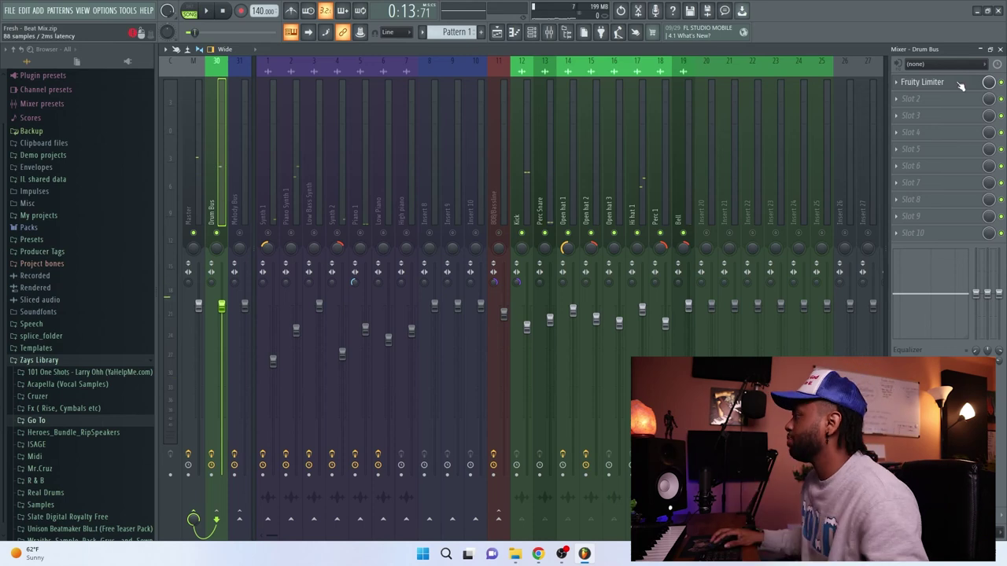
# Compress the Drum Bus in its Fruity Limiter by adjusting threshold, ratio and release during playback, and close the plugin
pyautogui.click(959, 85)
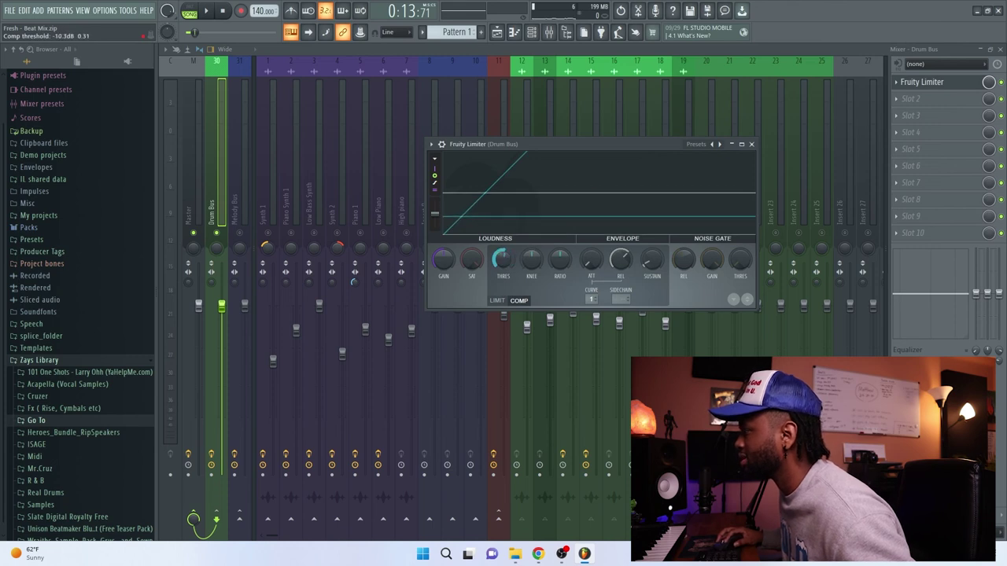
pyautogui.press('space')
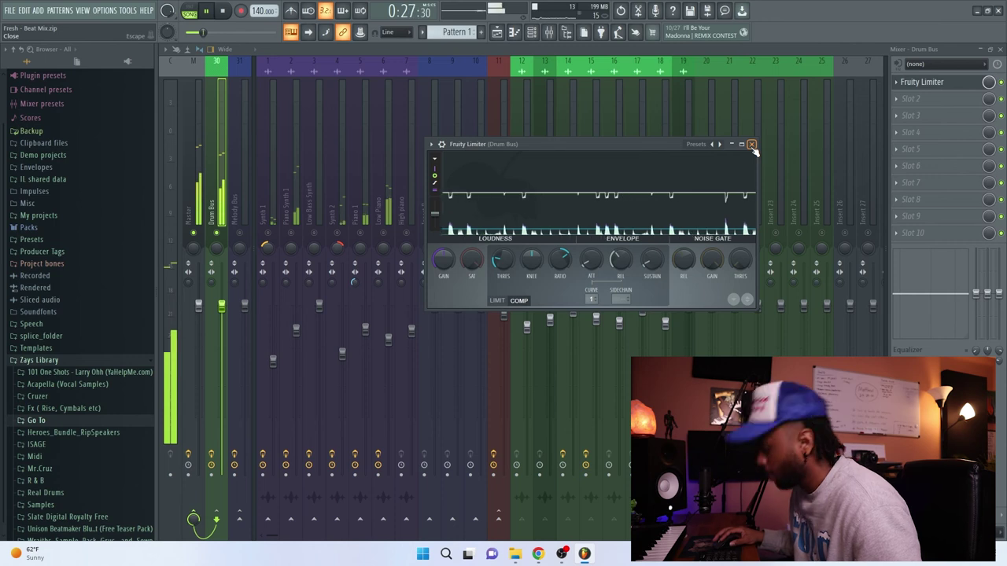
pyautogui.click(751, 144)
pyautogui.press('space')
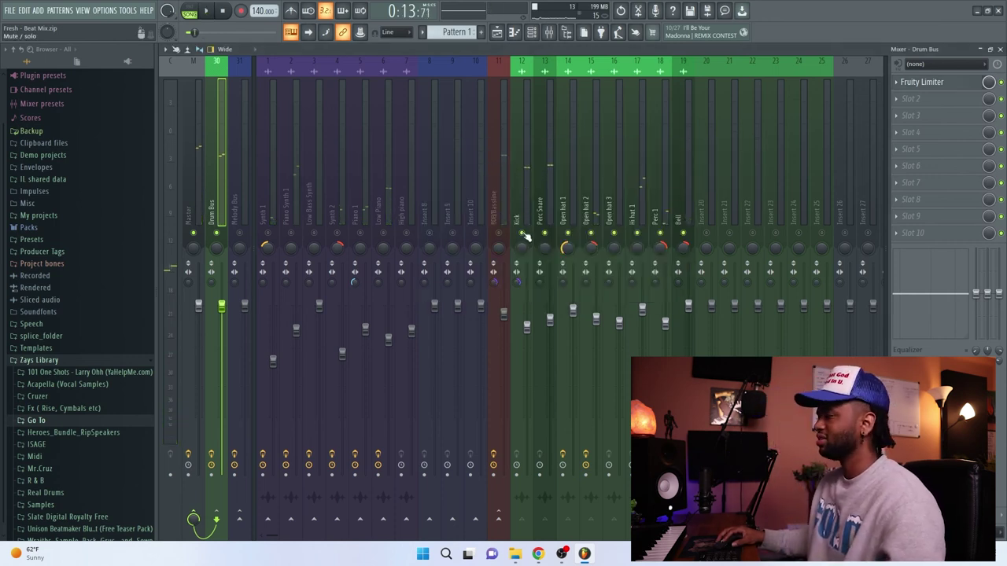
# Balance the full mix by setting the Kick to 90% (-2.3 dB), the 808/Bassline to 81% (-4.6 dB) and the Melody Bus to about 89%
pyautogui.press('space')
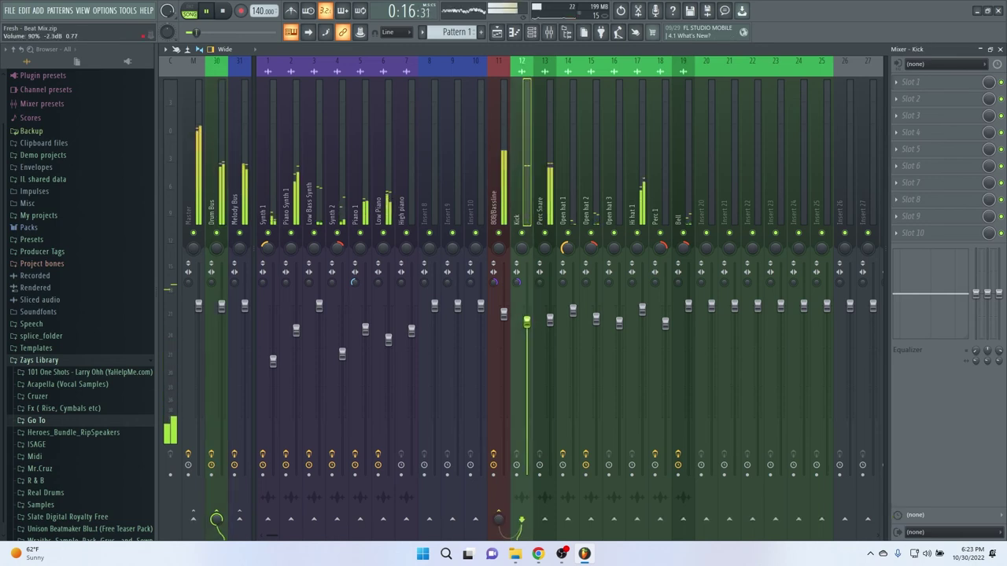
pyautogui.moveTo(503, 314); pyautogui.dragTo(504, 330)
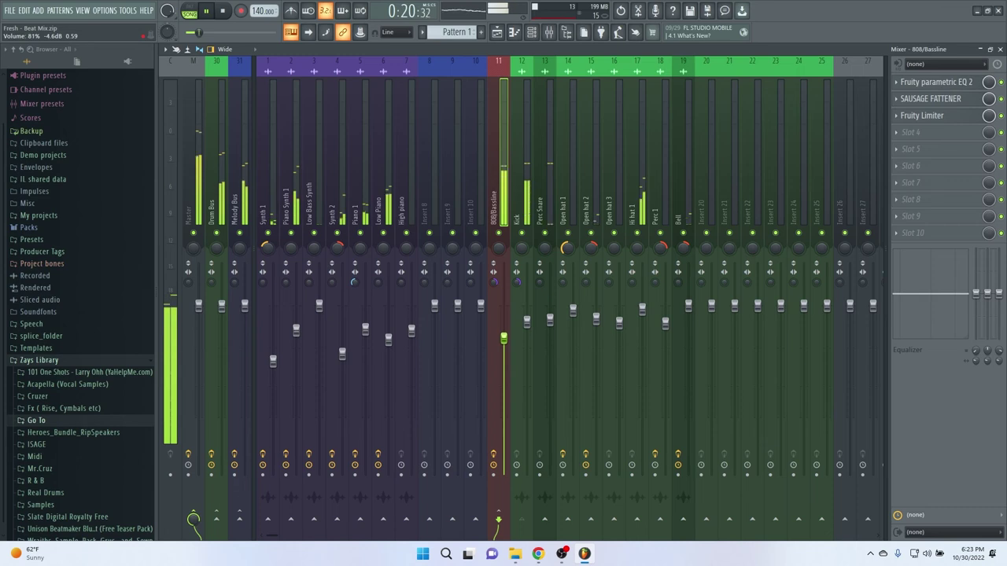
pyautogui.click(254, 309)
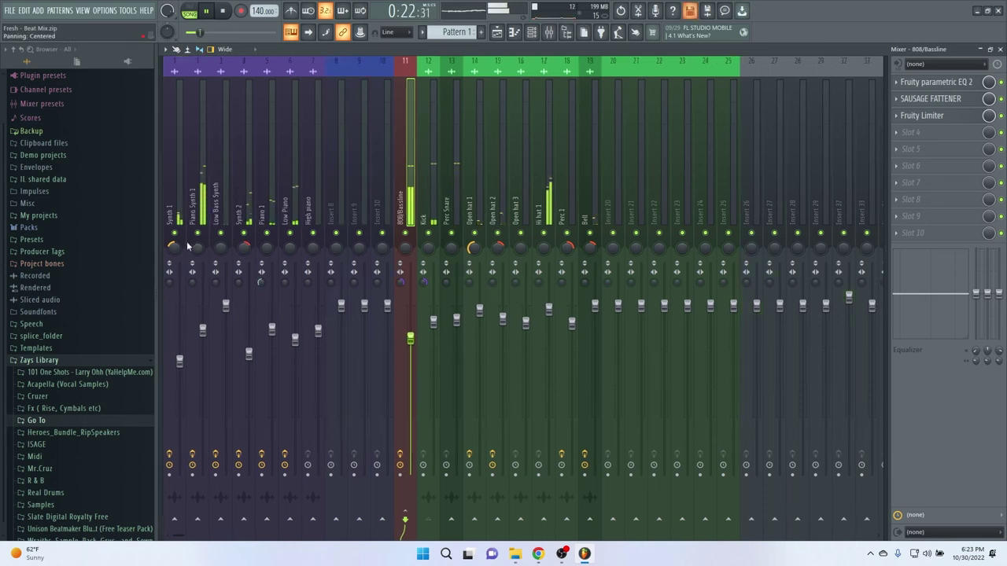
pyautogui.click(159, 216)
pyautogui.moveTo(244, 306); pyautogui.dragTo(244, 313)
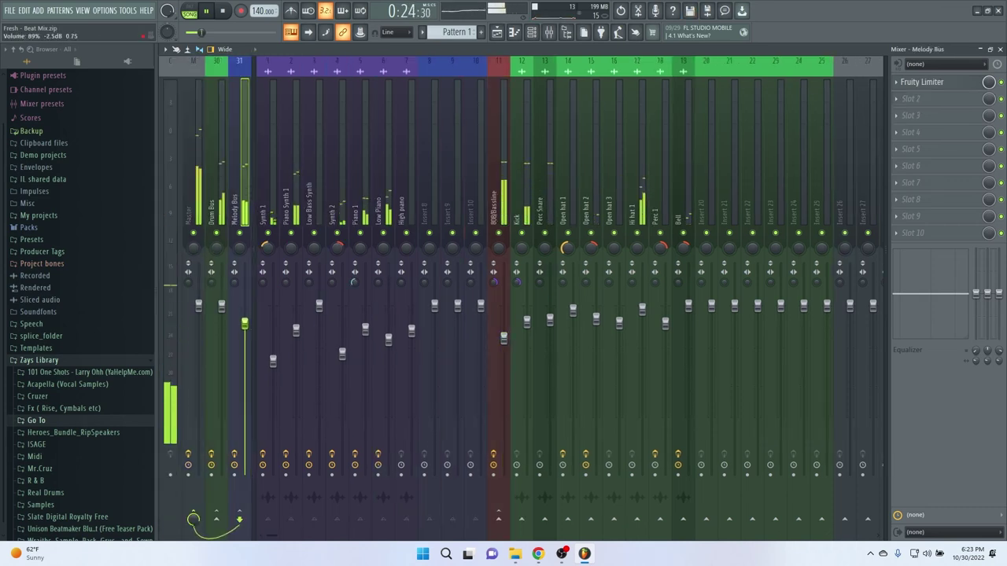
pyautogui.moveTo(244, 325); pyautogui.dragTo(245, 323)
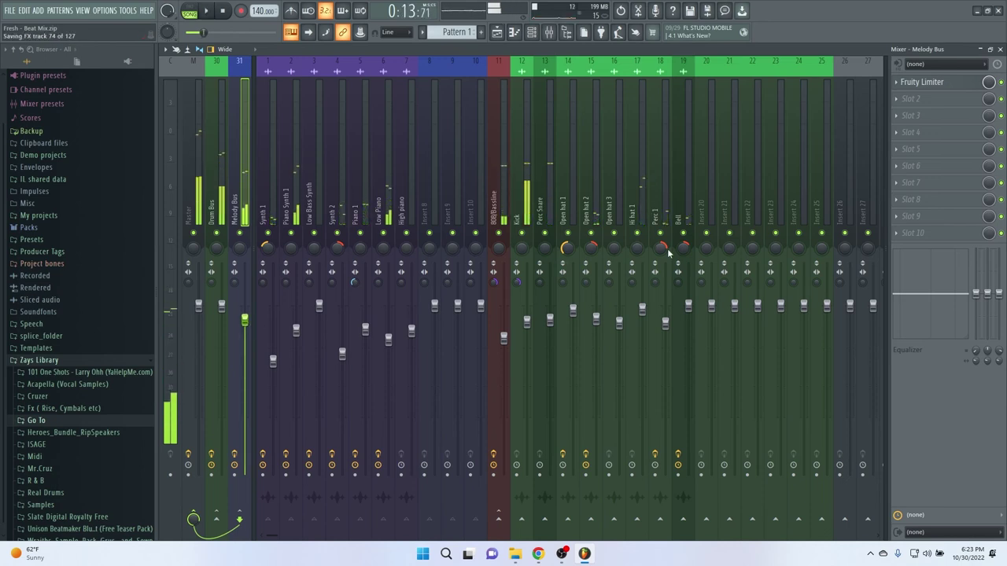
# Reopen the Drum Bus's Fruity Limiter while the beat plays and raise its compressor threshold slightly
pyautogui.click(506, 181)
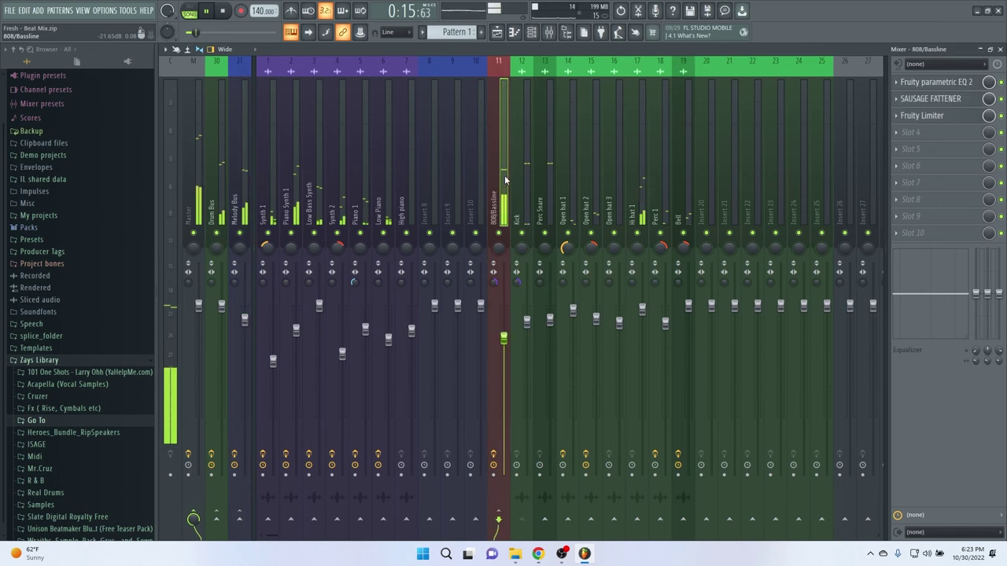
pyautogui.click(211, 189)
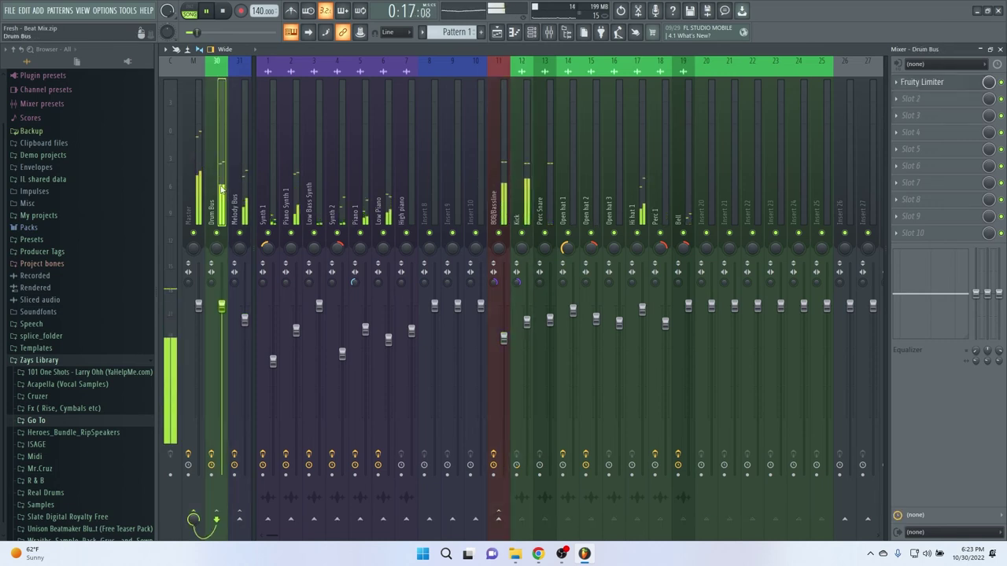
pyautogui.click(952, 85)
pyautogui.moveTo(501, 257); pyautogui.dragTo(502, 251)
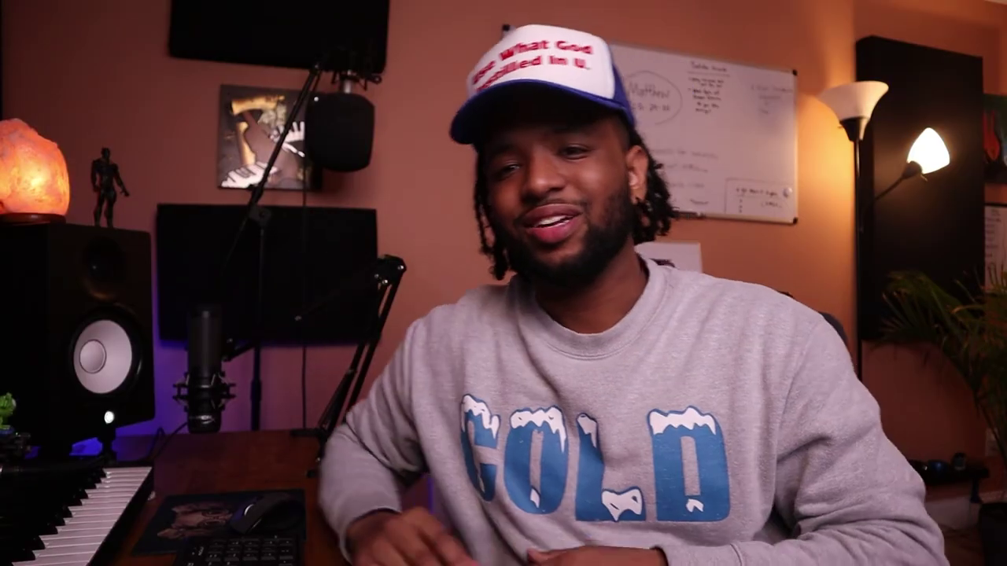